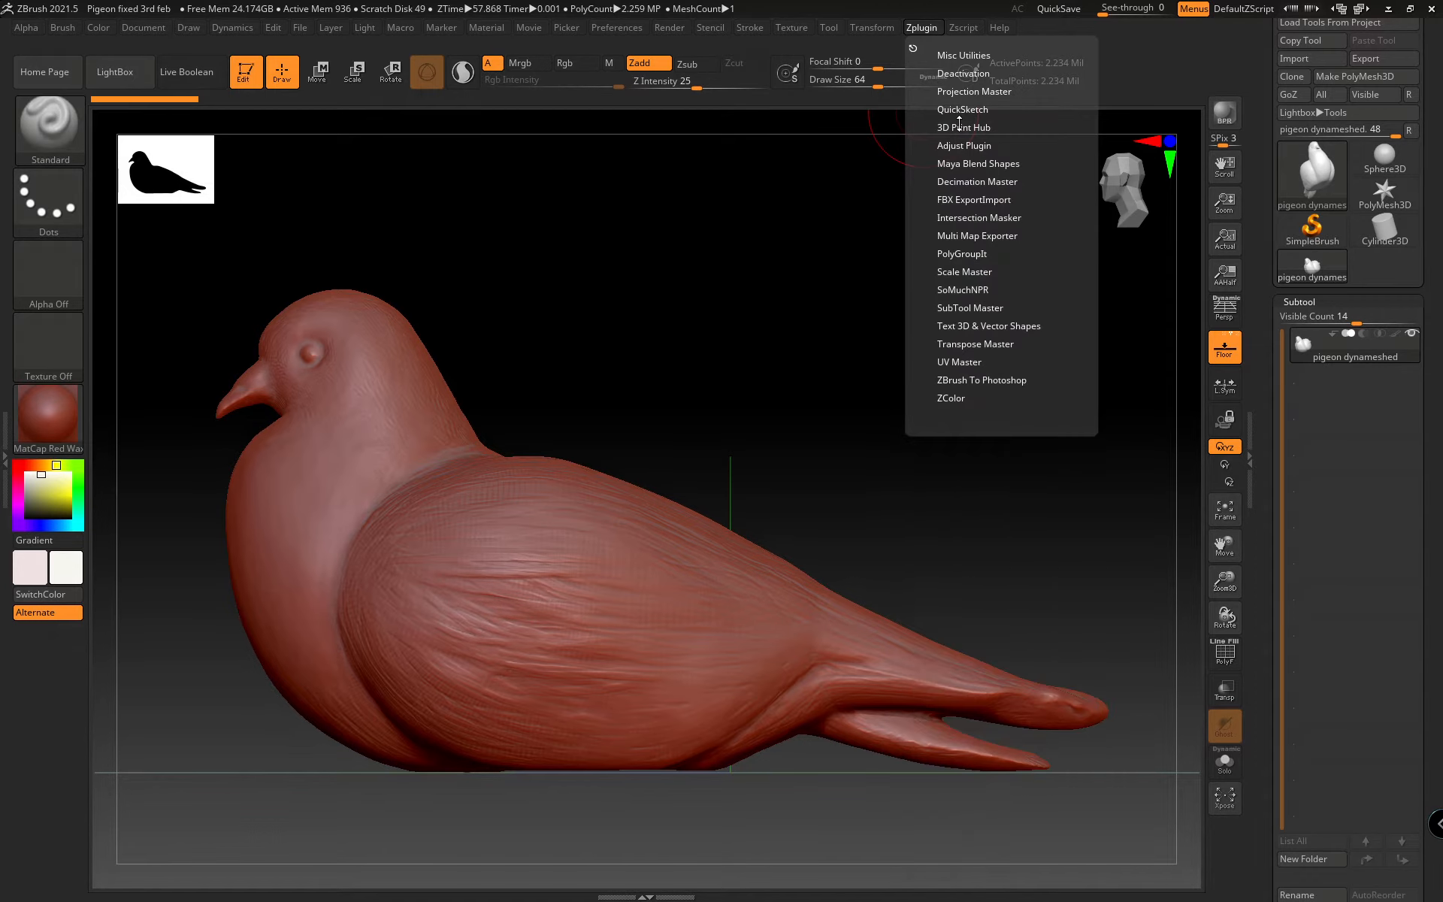
Expand the Decimation Master settings and examine the pigeon's wireframe density up close on the wing
click(955, 181)
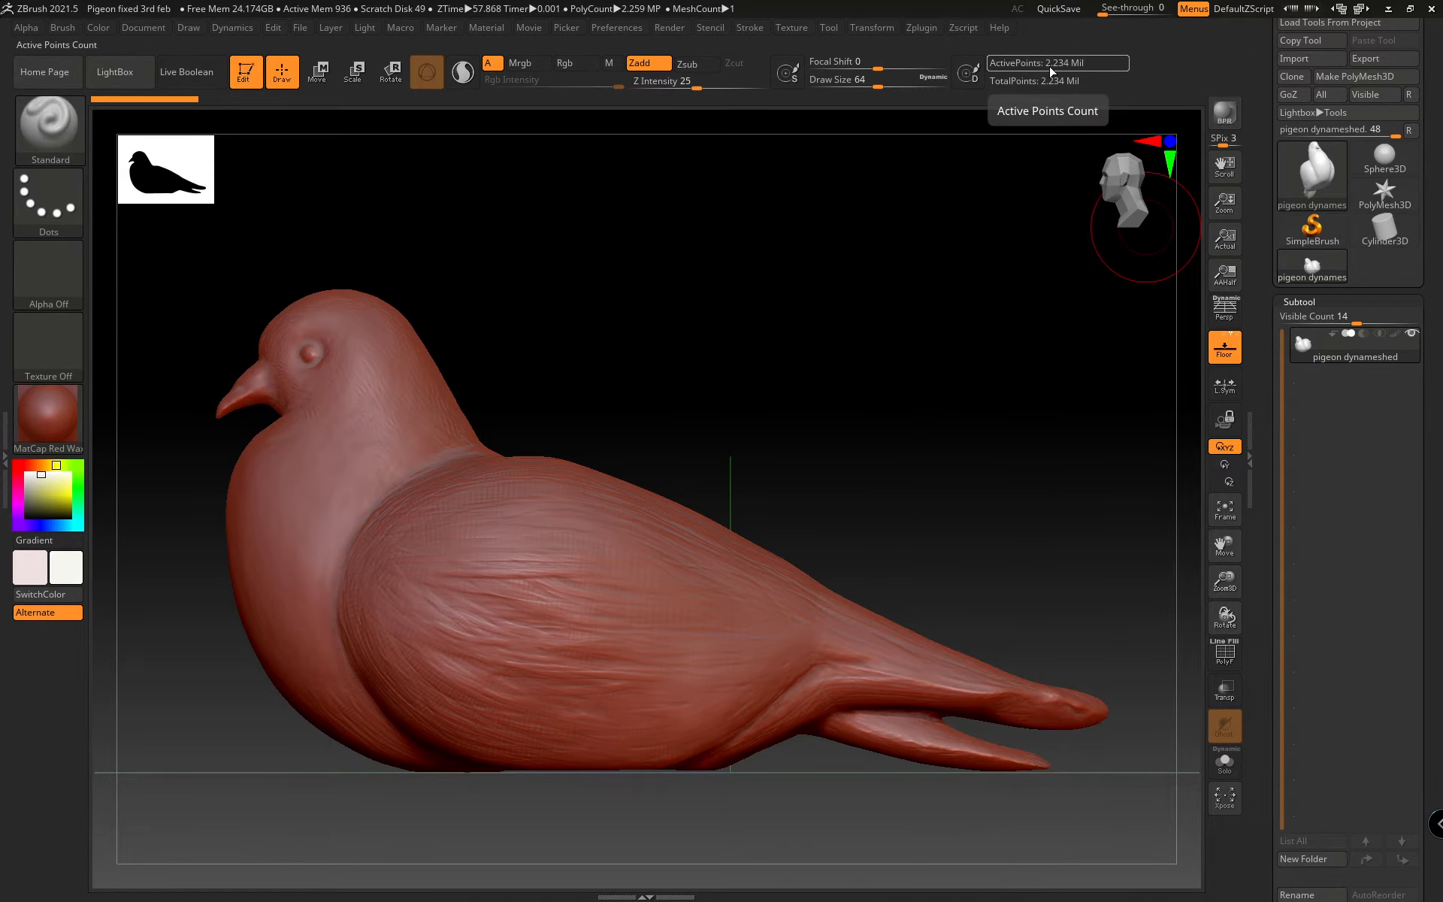
click(1225, 651)
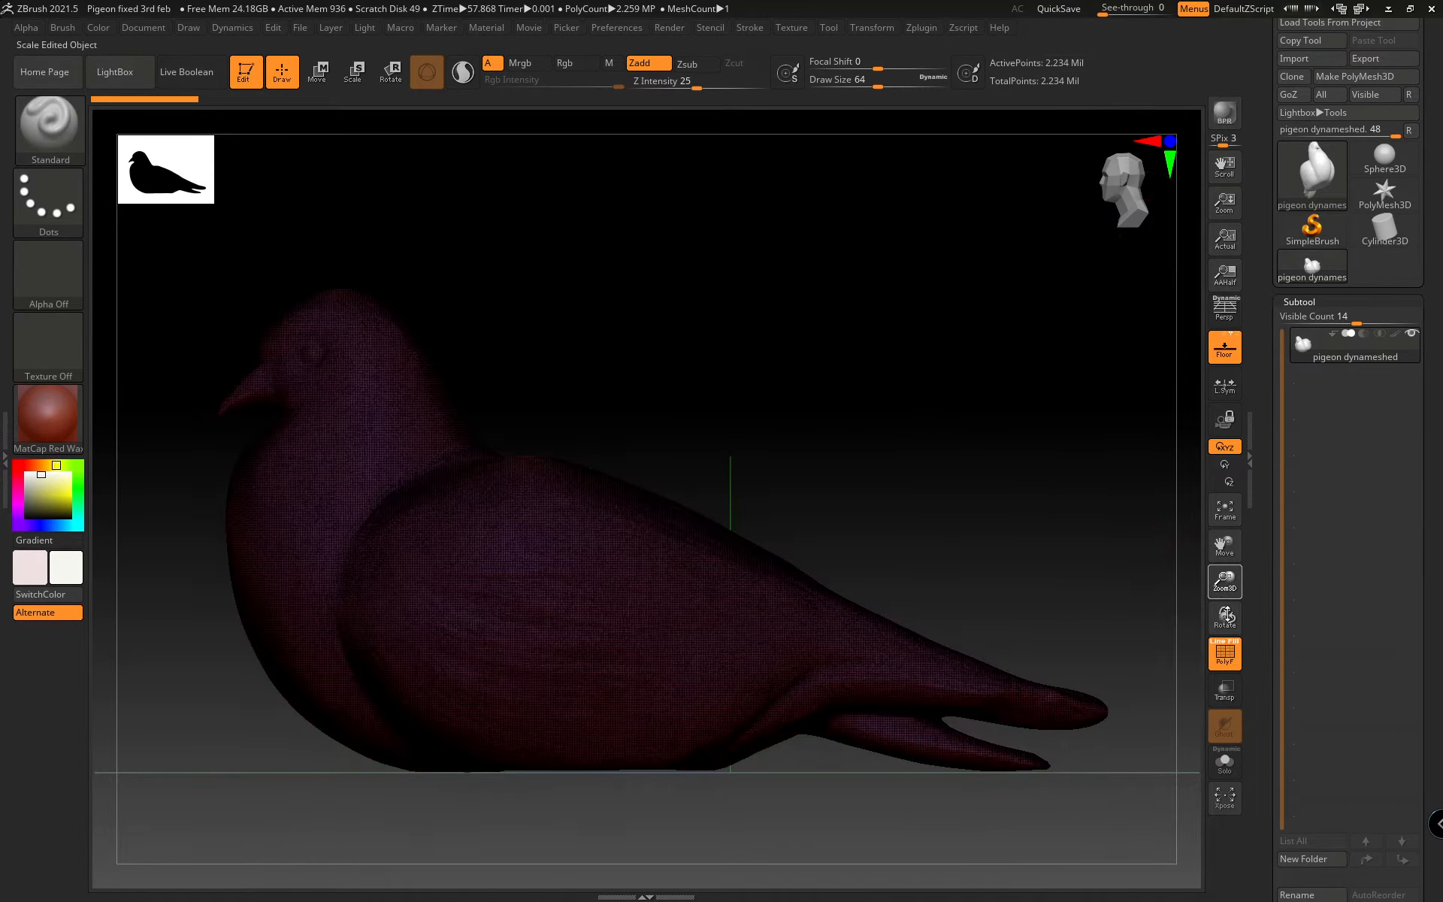
drag(1225, 581, 527, 512)
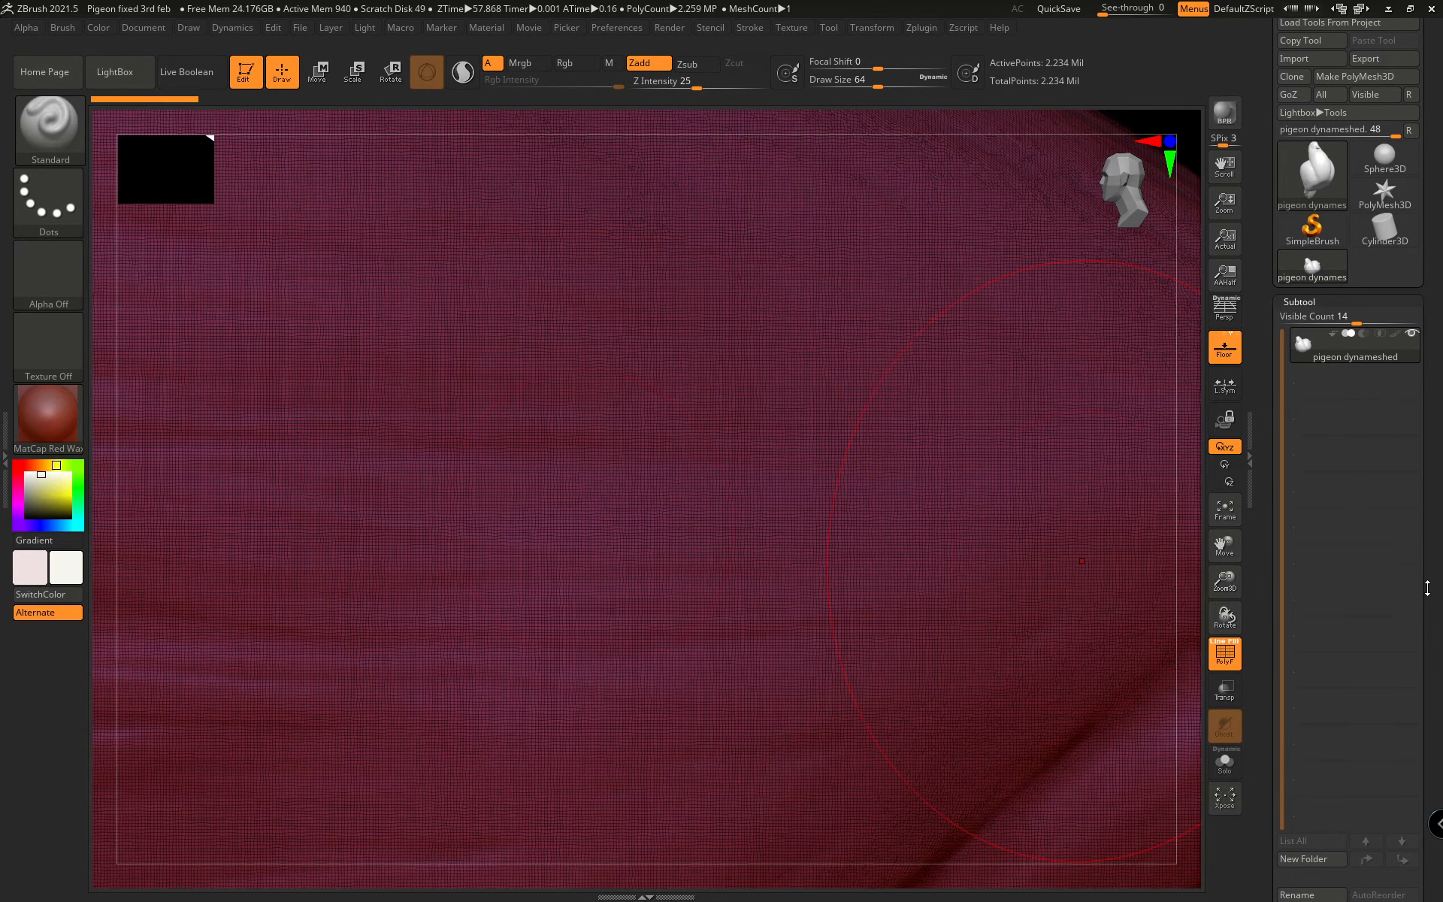
drag(1428, 588, 1370, 199)
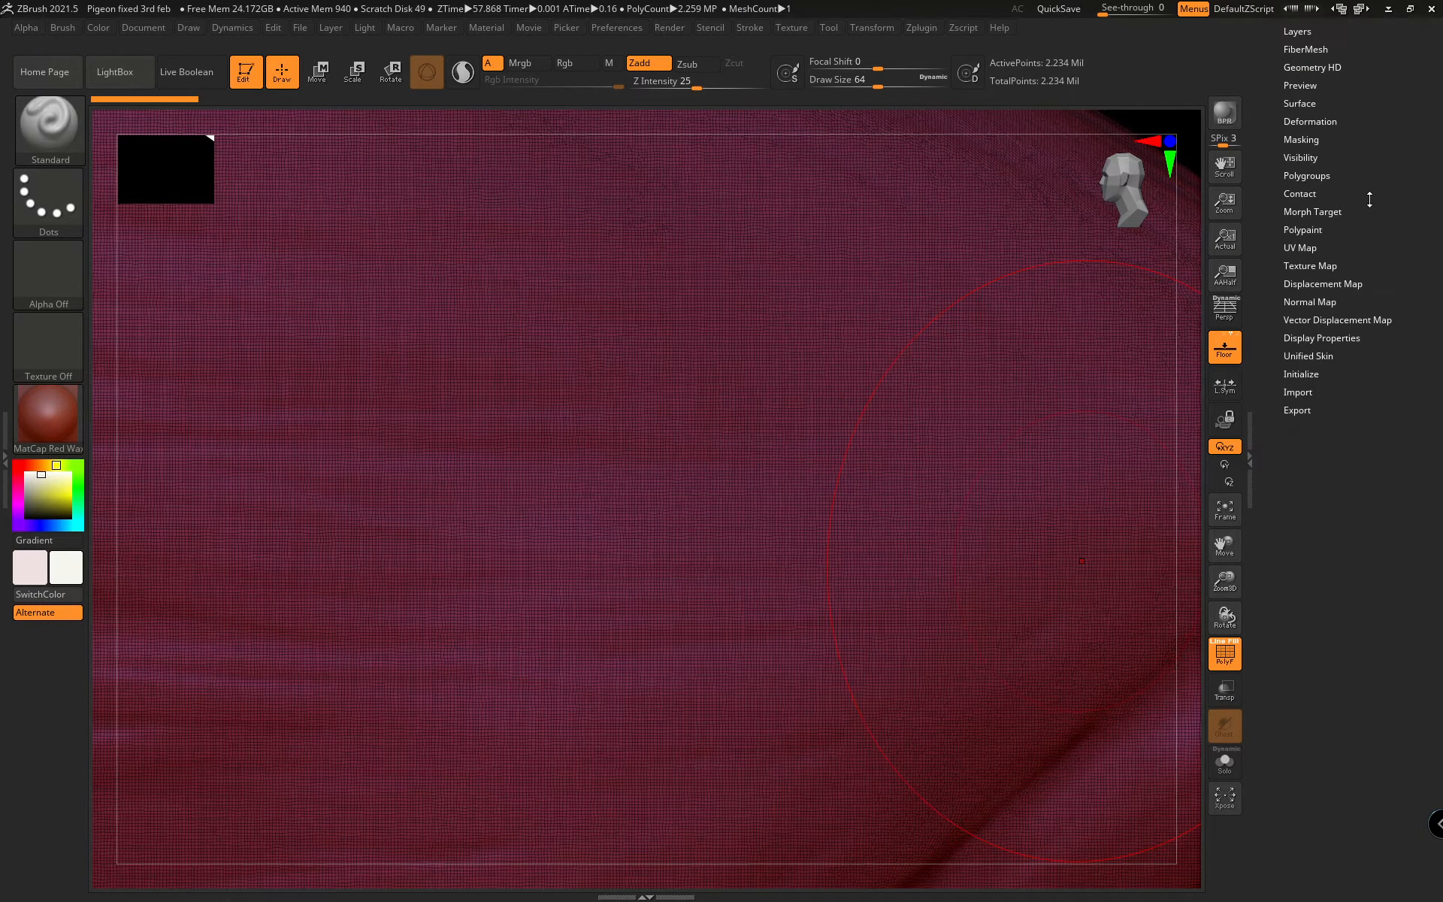
scroll(1369, 199, up, 5)
click(1304, 67)
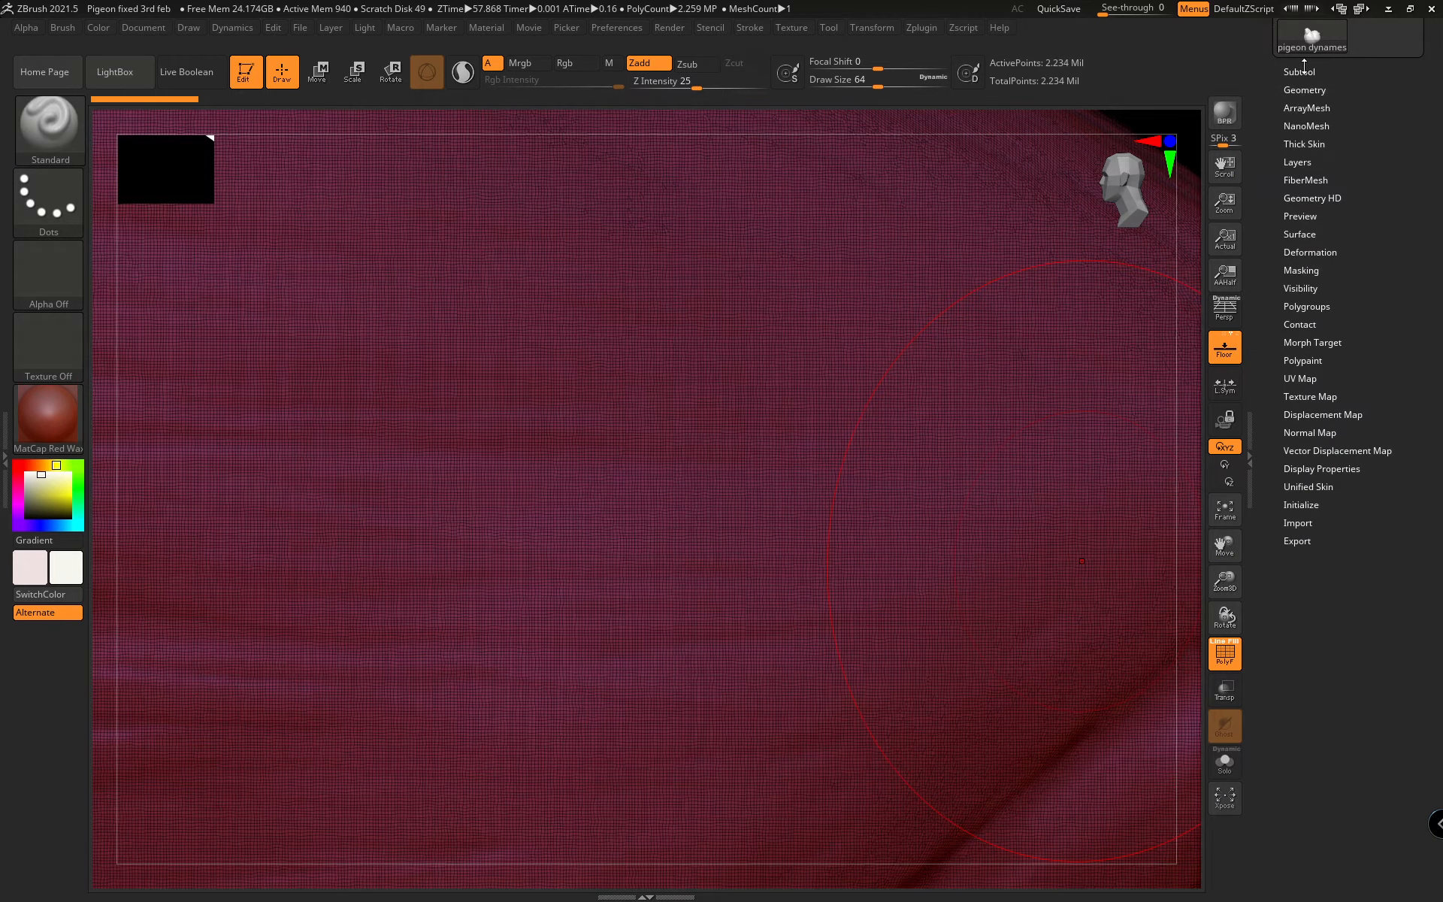
click(1303, 71)
click(1303, 71)
key(f)
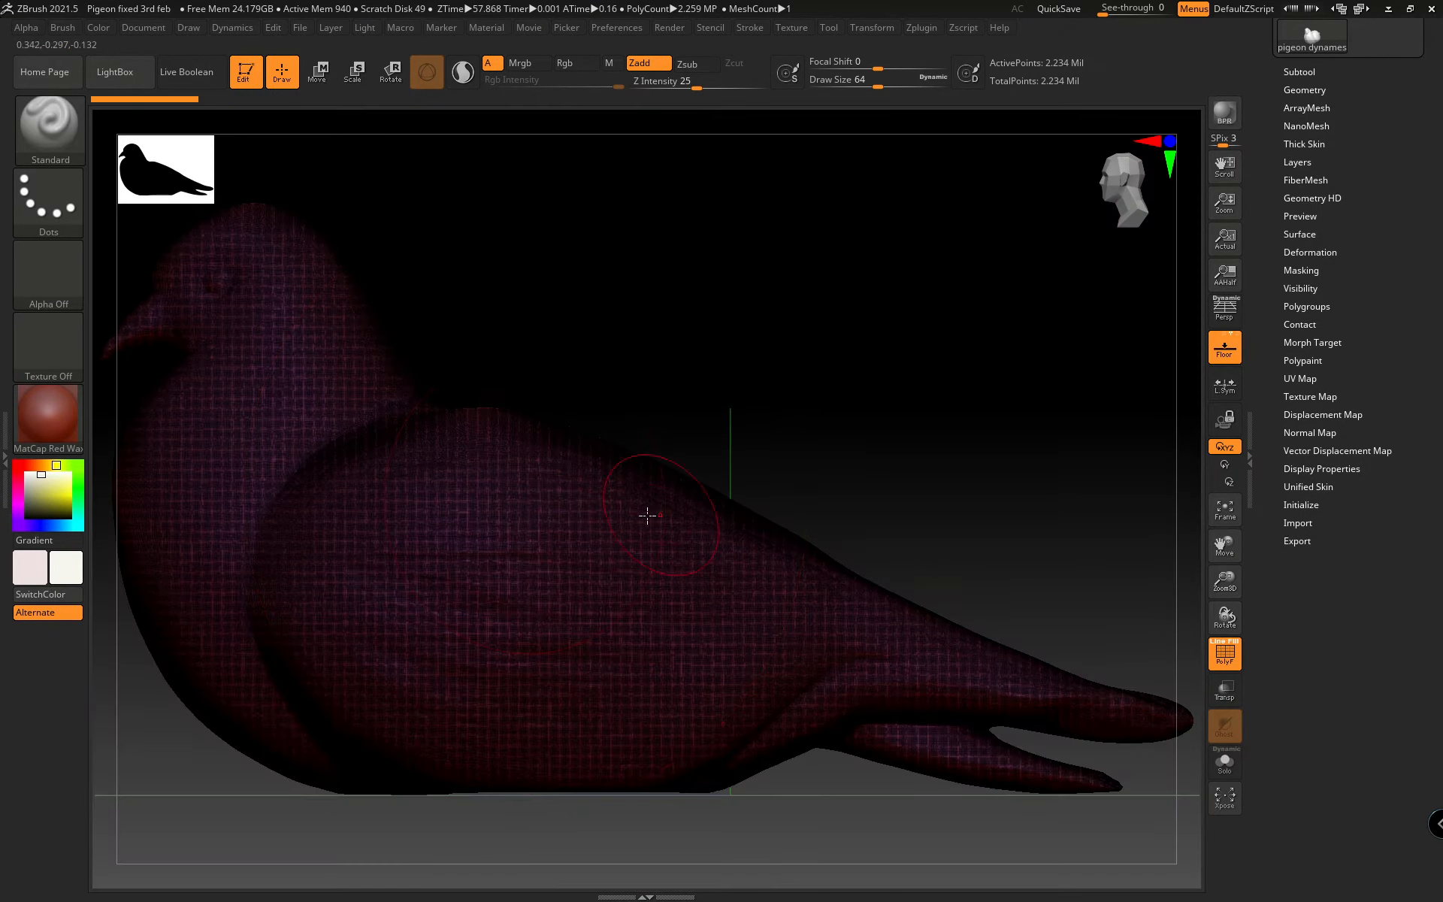
click(1224, 653)
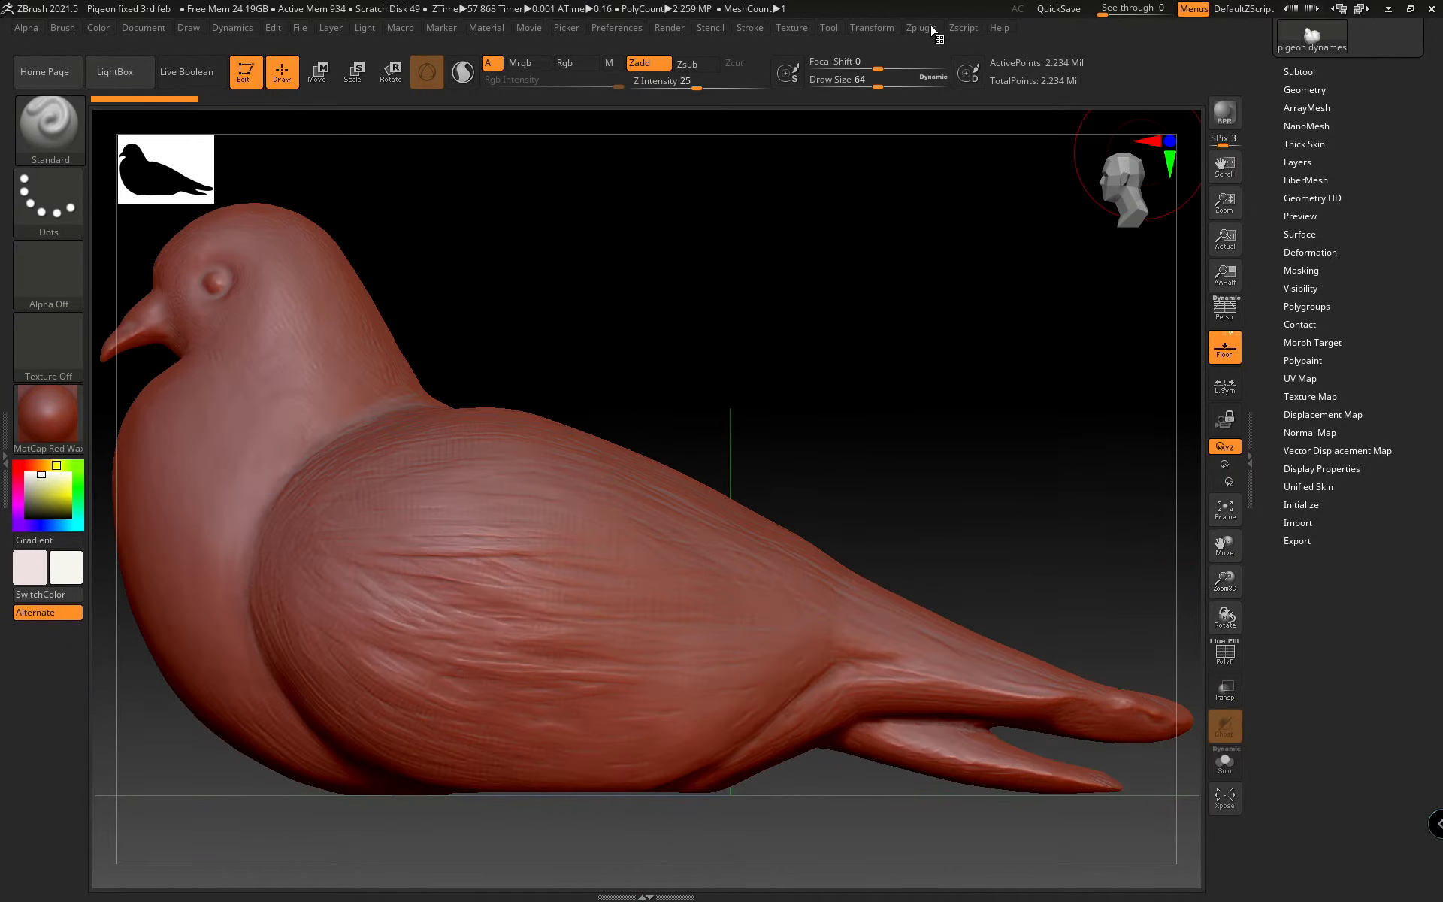
Preprocess and decimate the pigeon with Decimation Master's 250k points preset
click(923, 31)
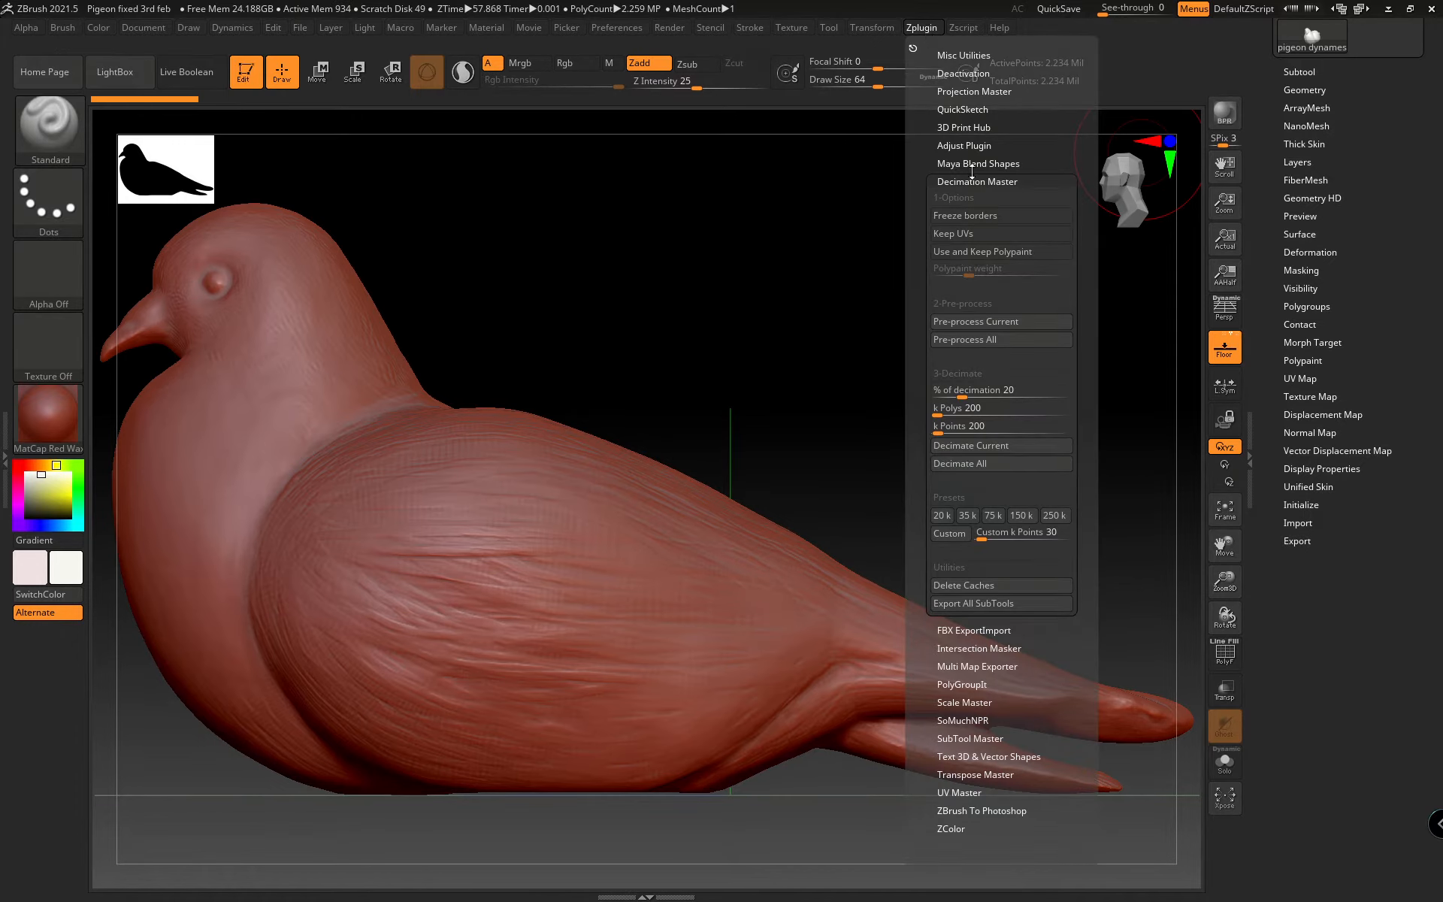
click(922, 28)
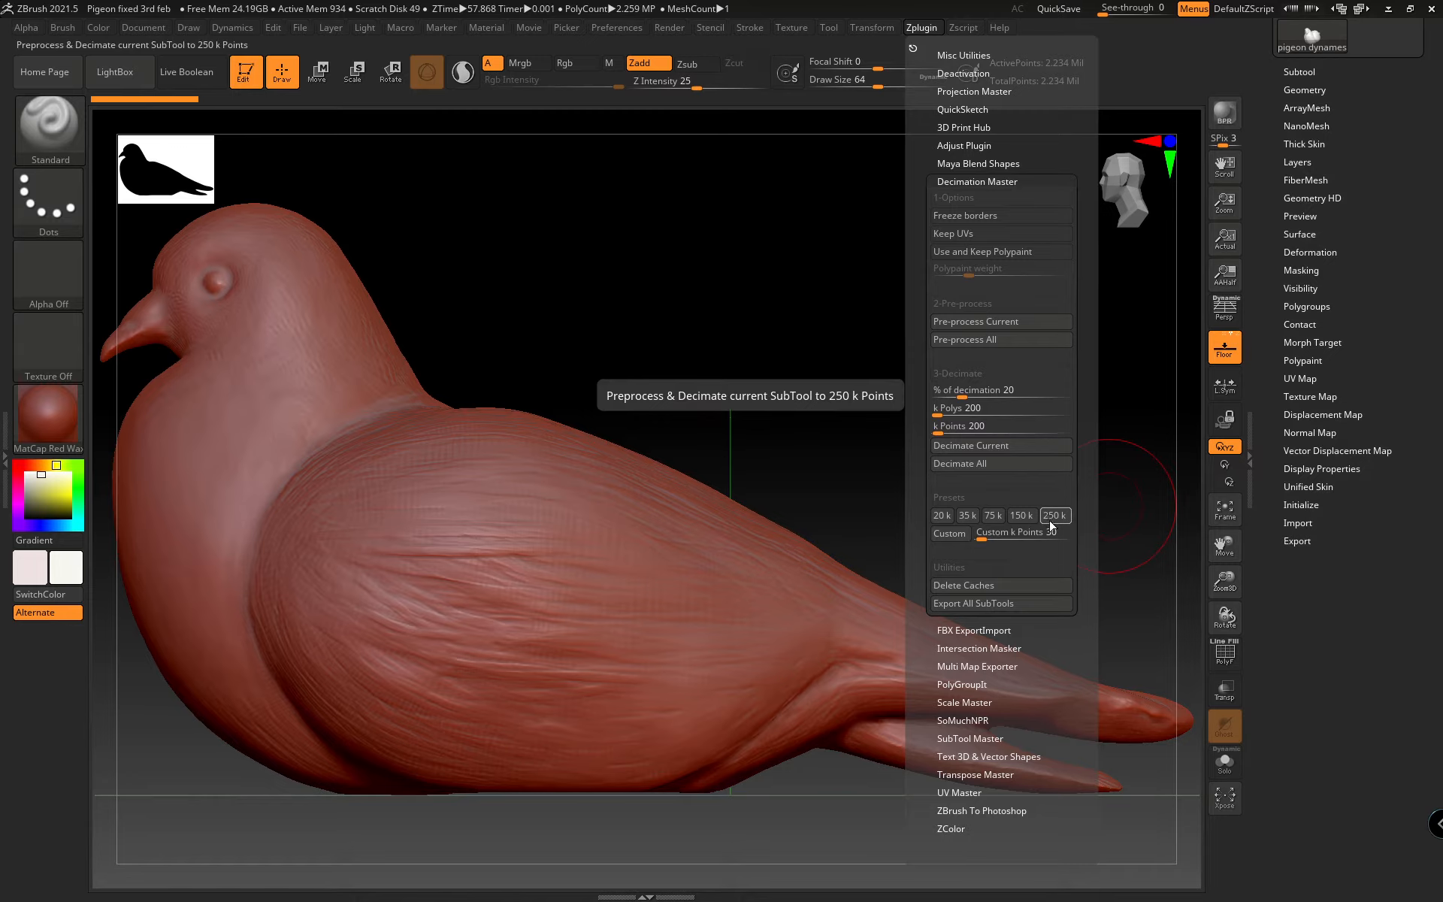
click(1052, 516)
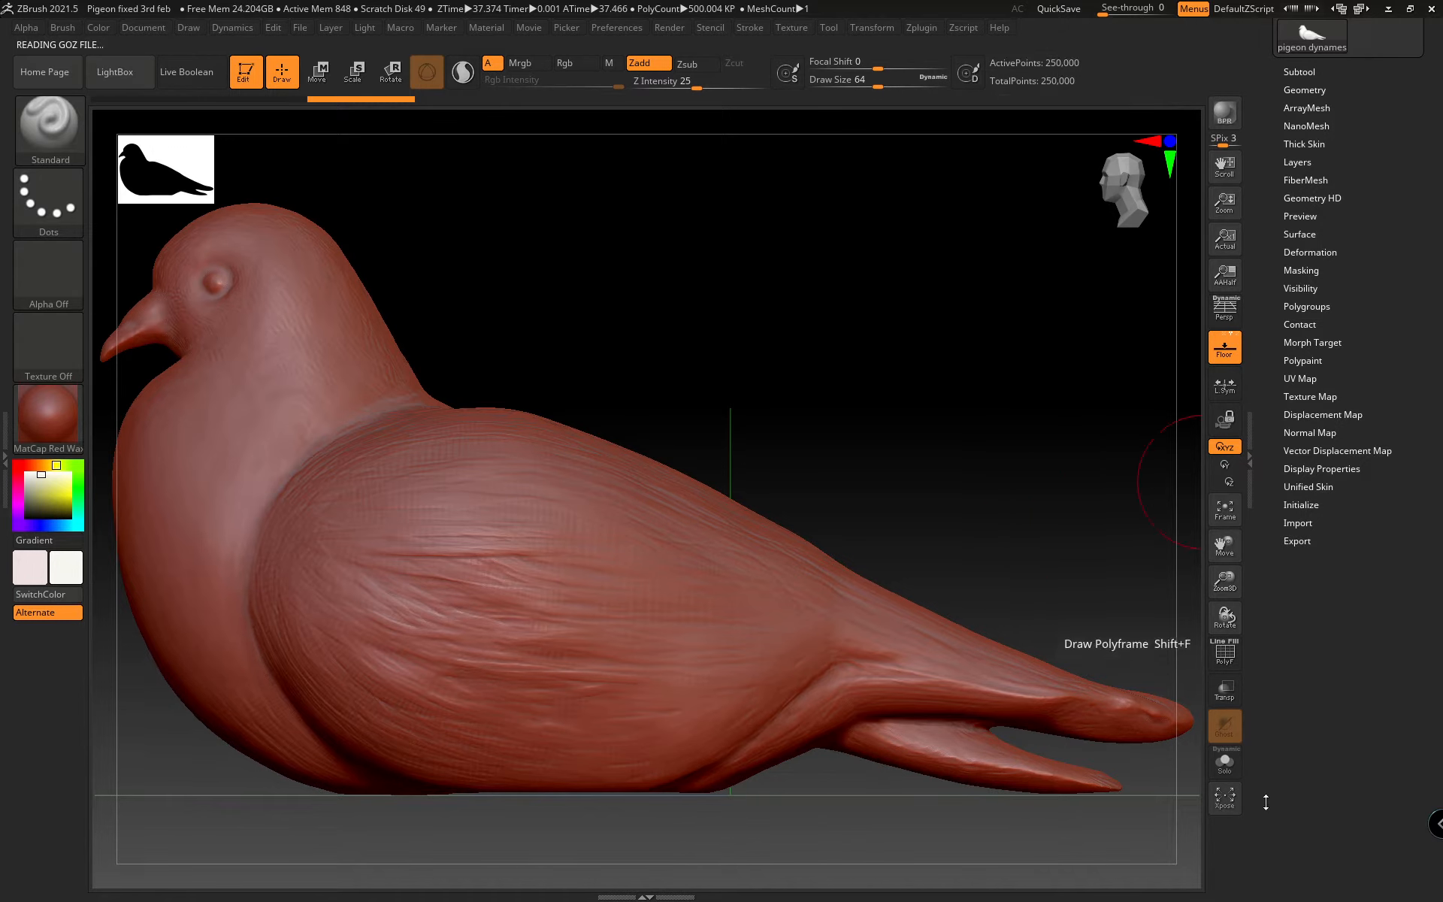
Examine the decimated wireframe on the wing and compare it with the pre-decimation mesh in the undo history
click(1226, 660)
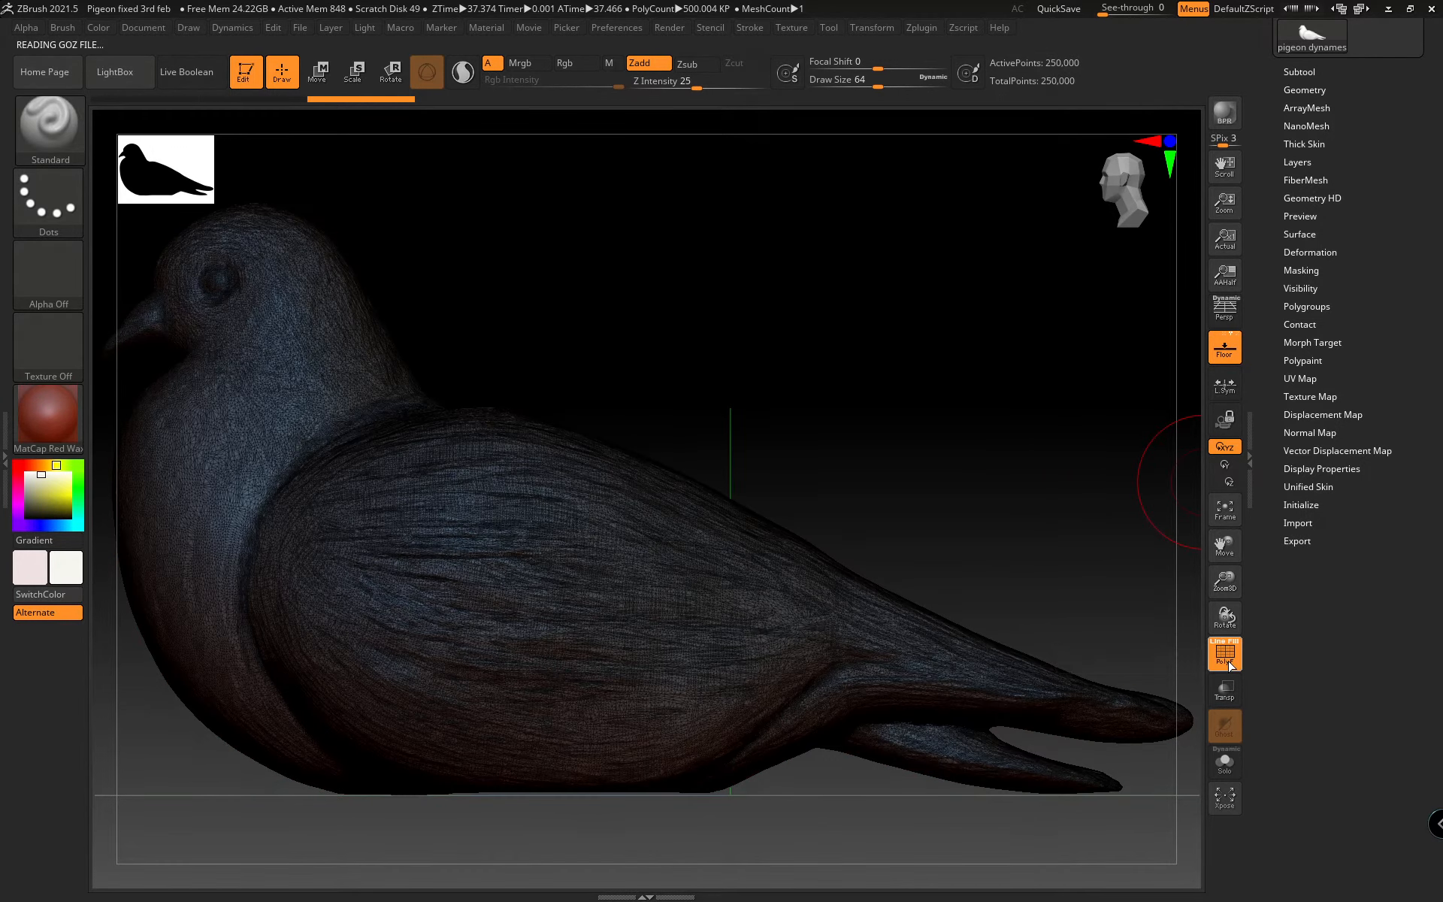
drag(1224, 581, 1330, 857)
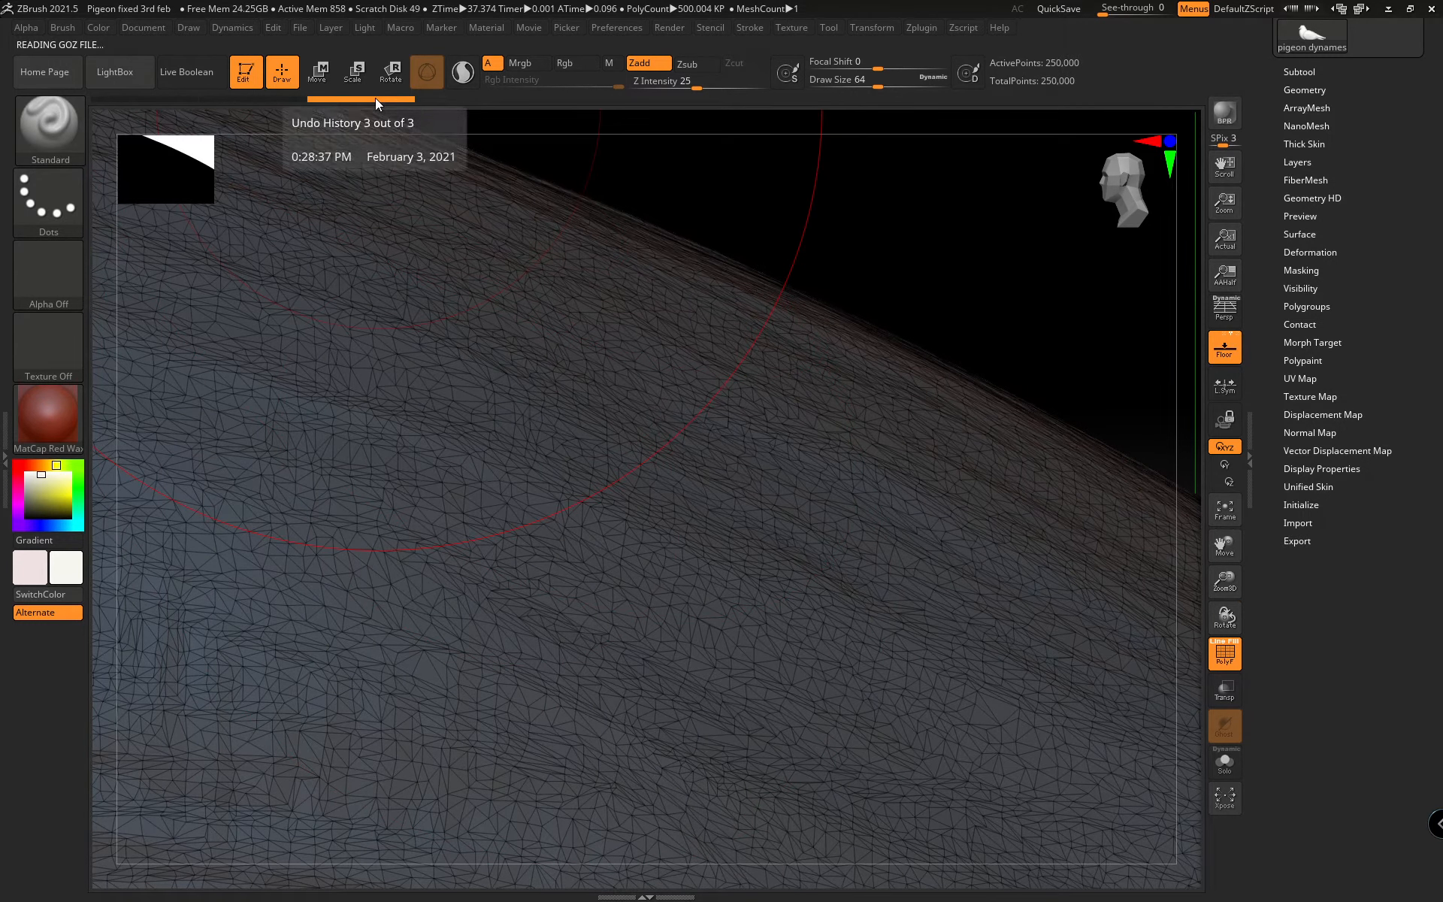
click(235, 98)
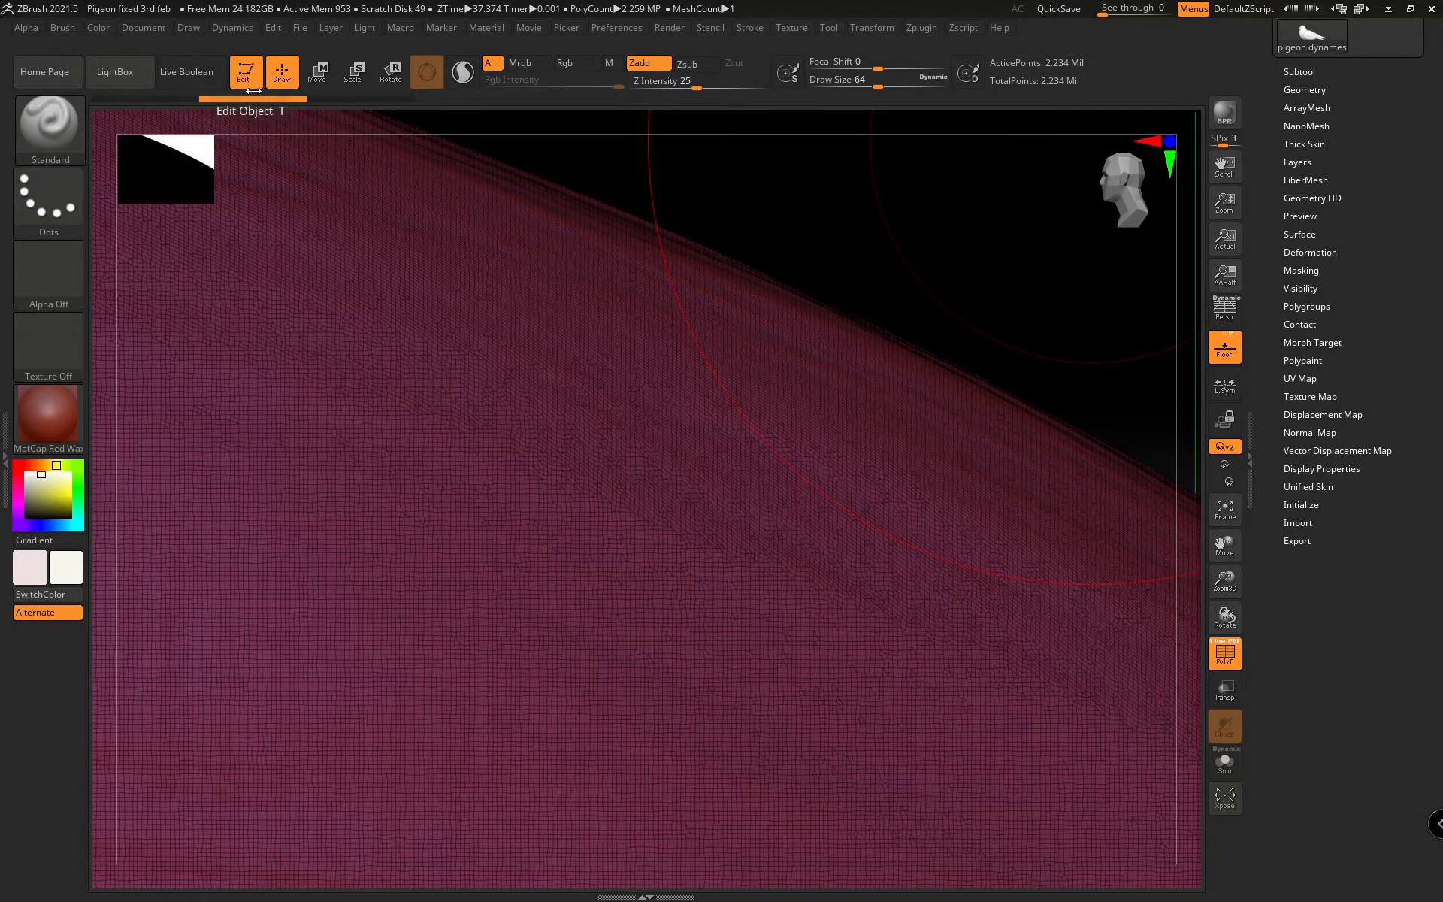
click(351, 97)
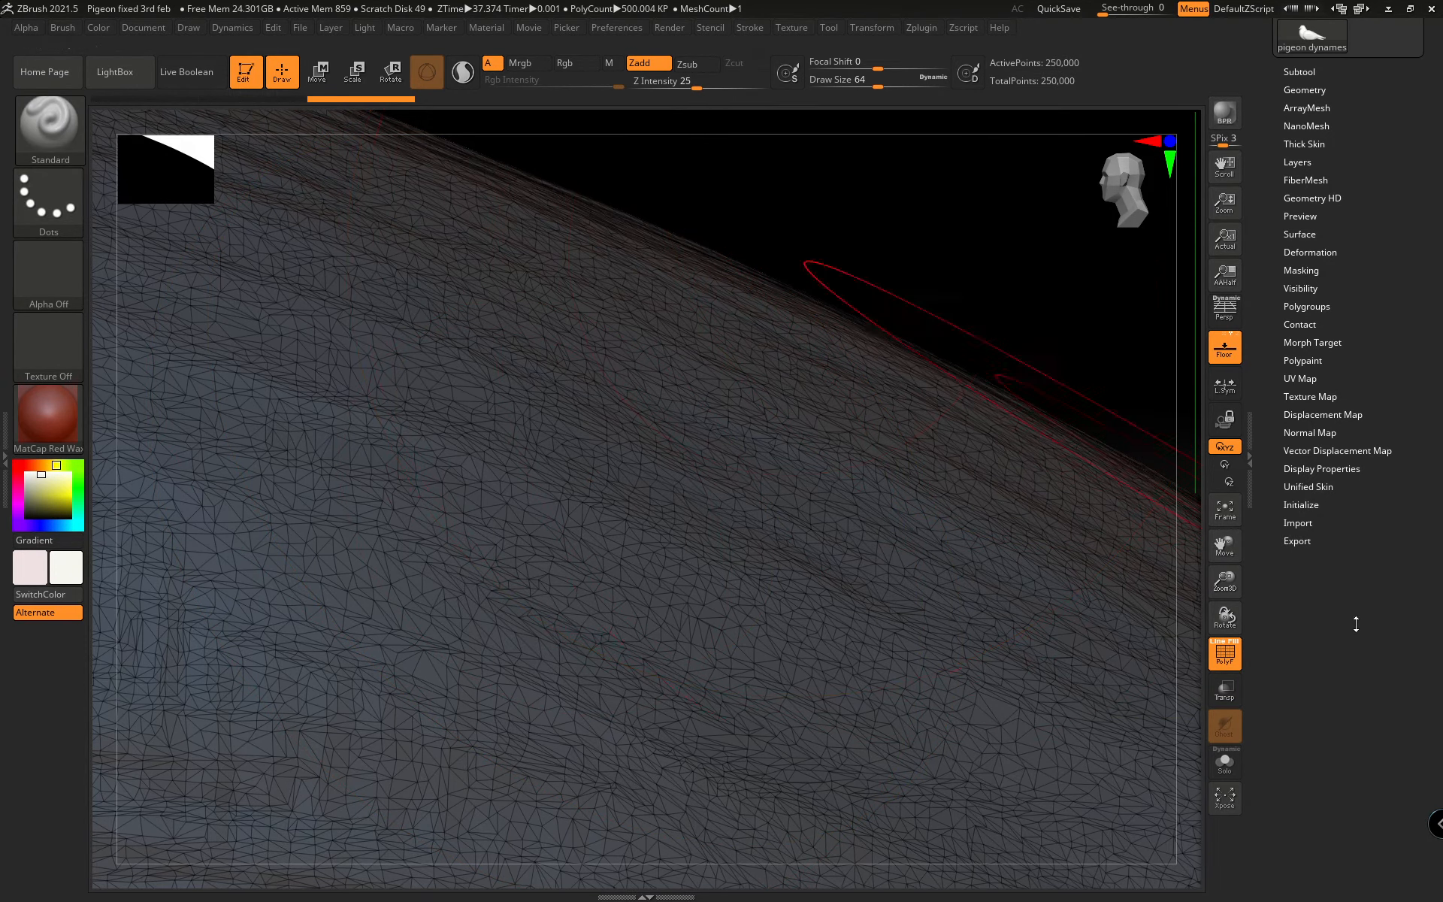
drag(1225, 581, 1254, 693)
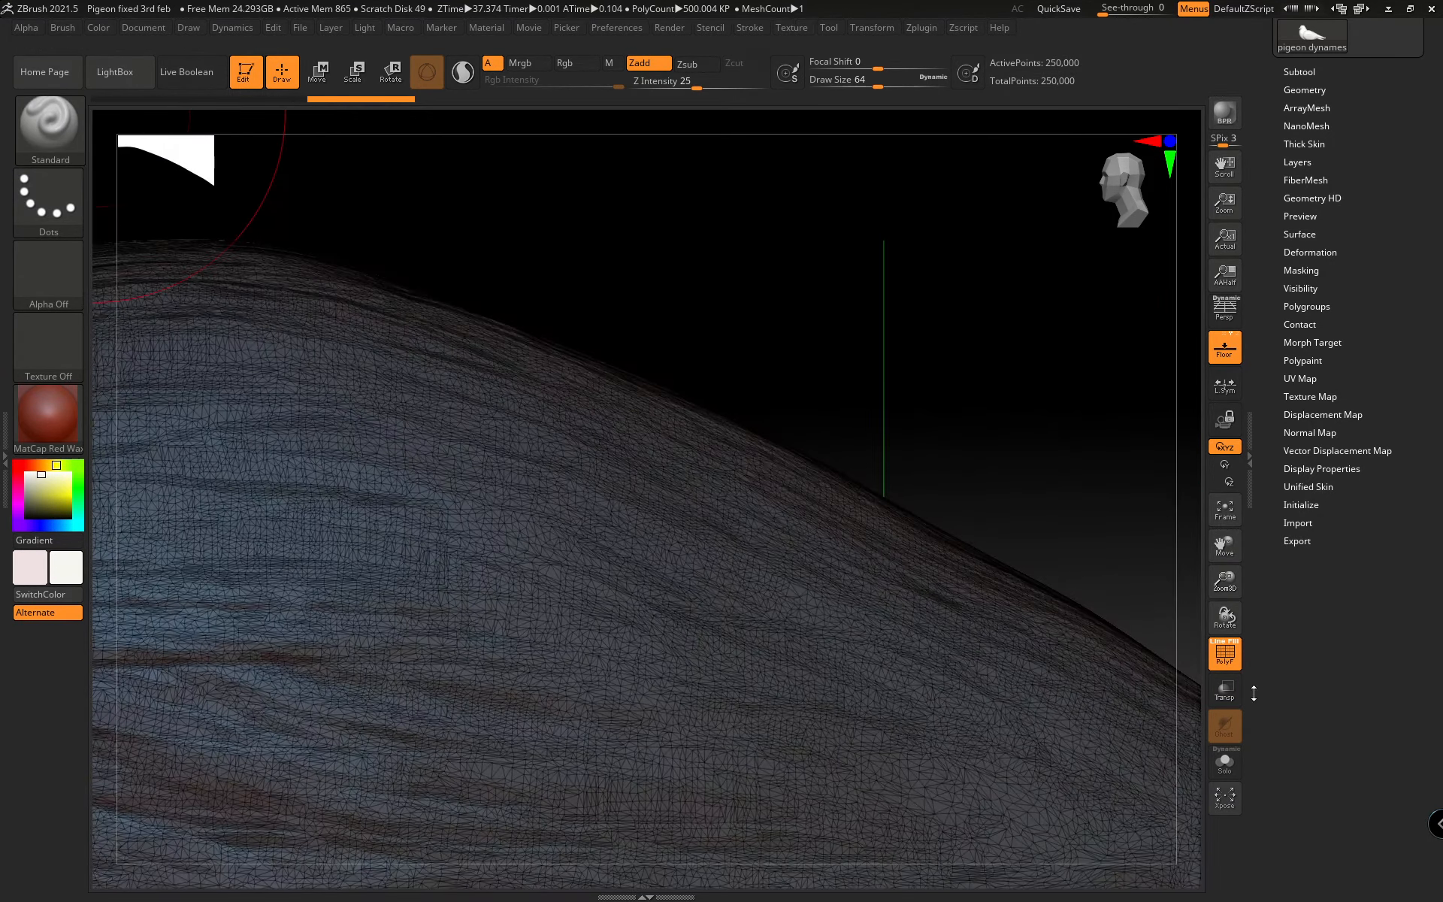
click(1232, 662)
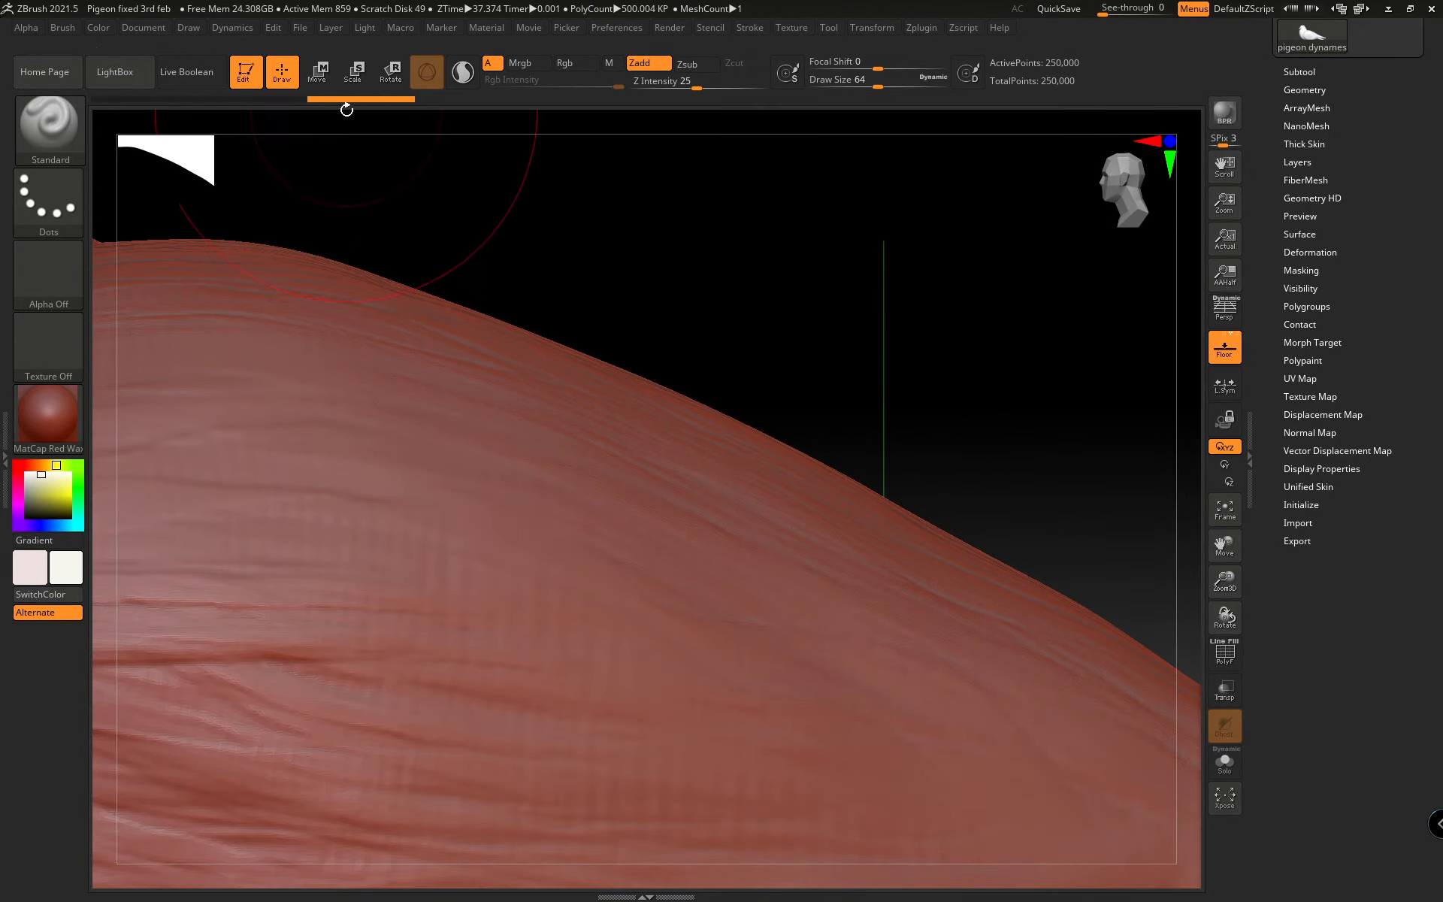
Compare the shaded surface detail before and after decimation, both close up and with the whole pigeon framed
click(292, 98)
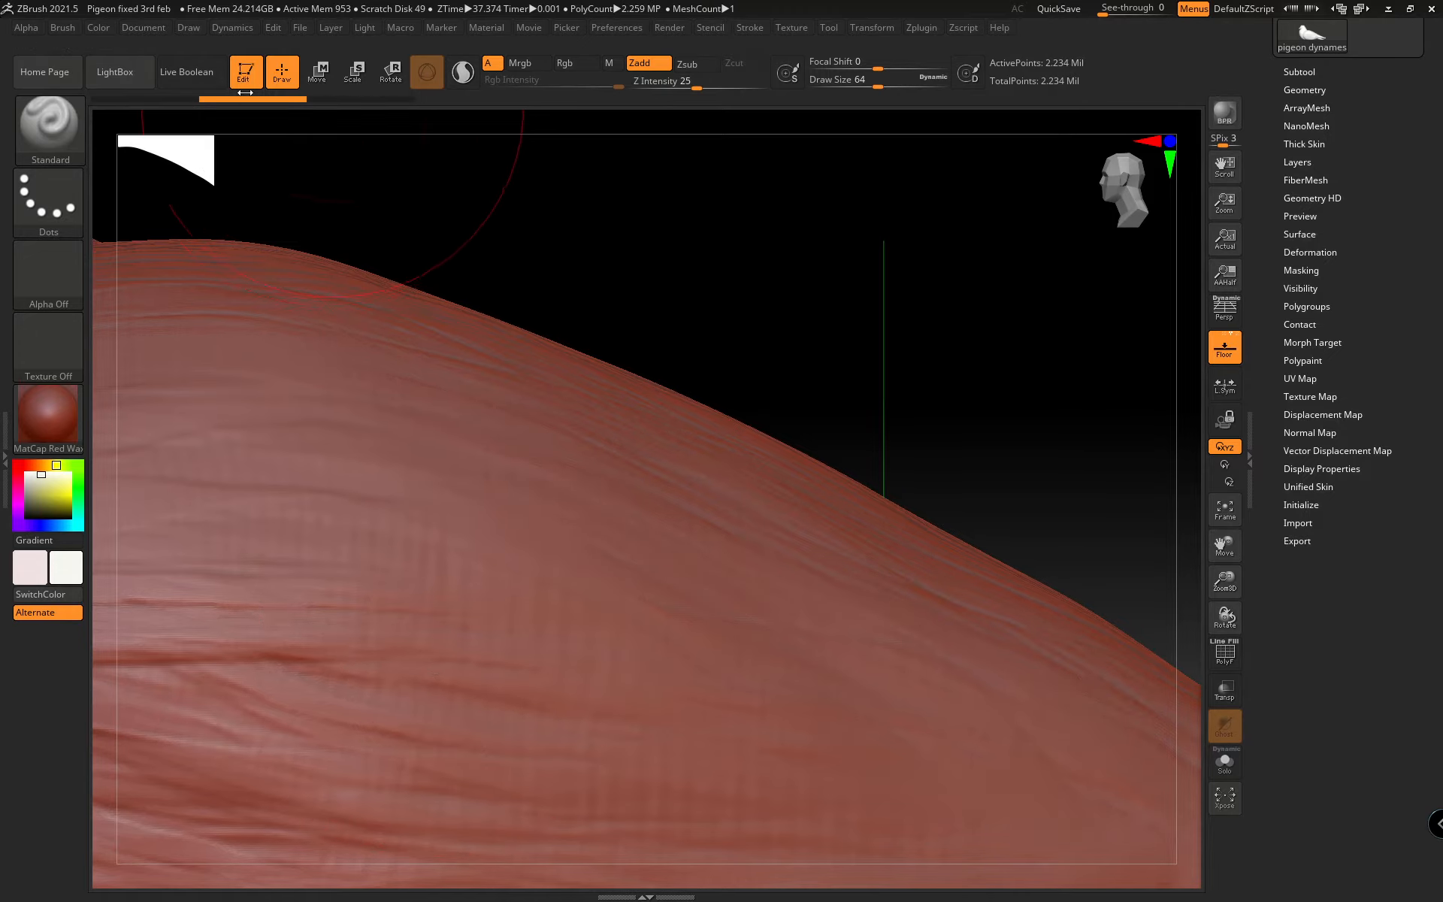
click(368, 99)
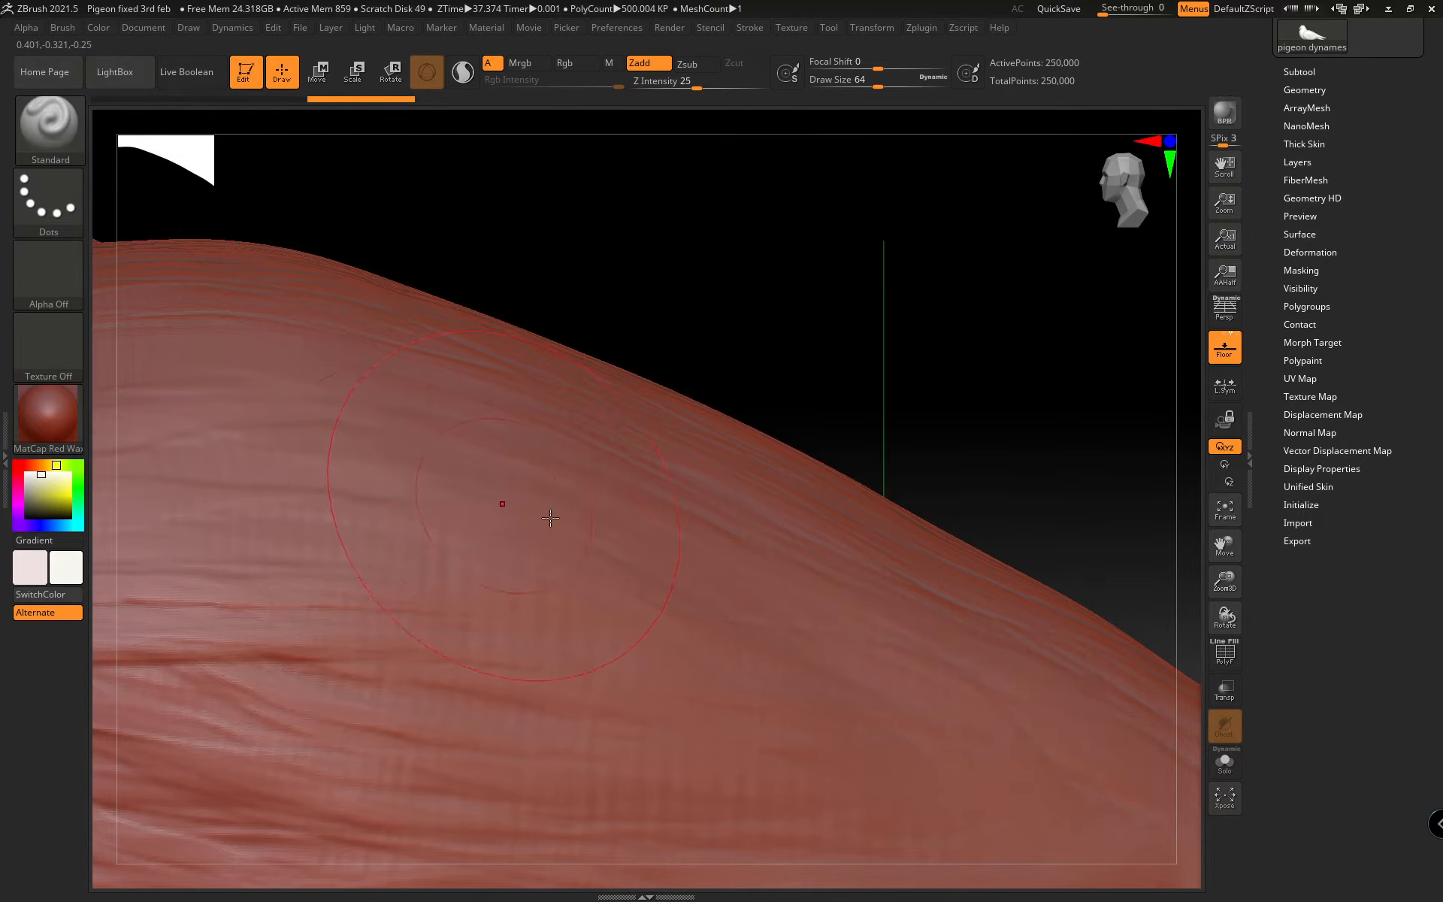
key(f)
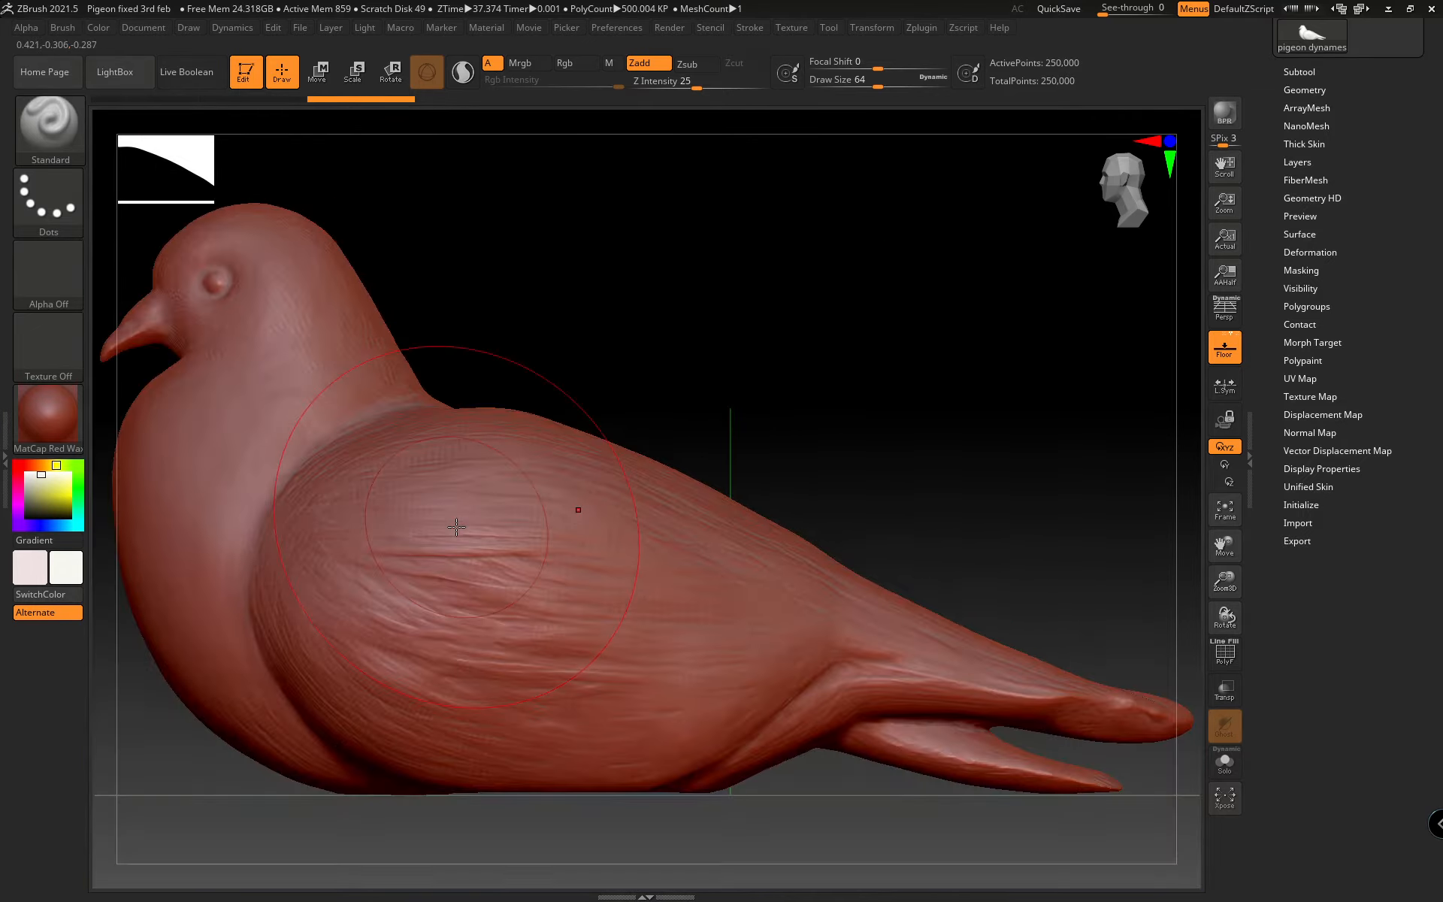
click(273, 101)
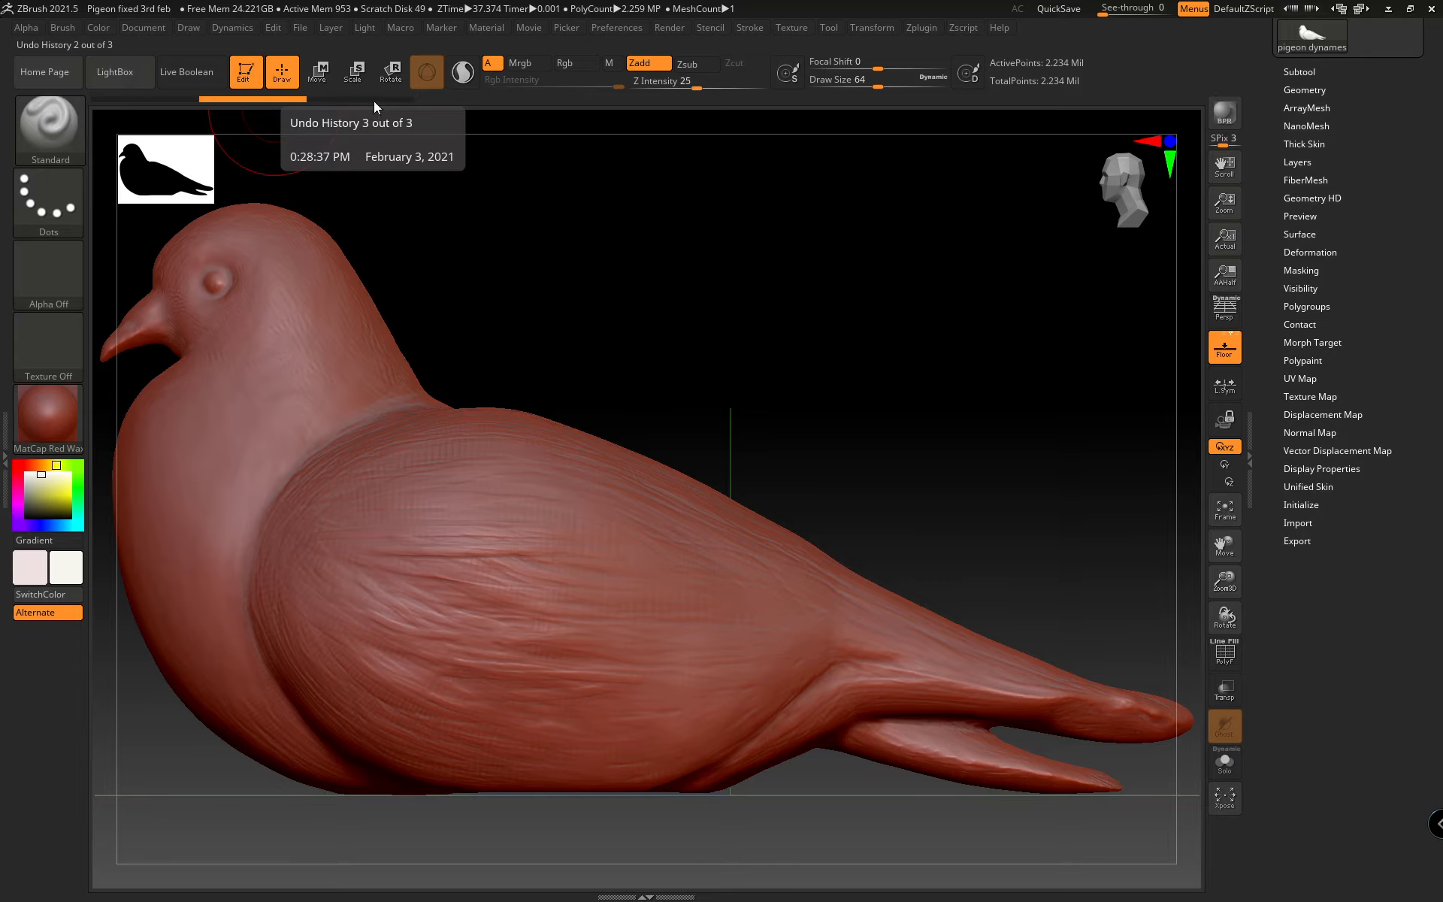
click(373, 101)
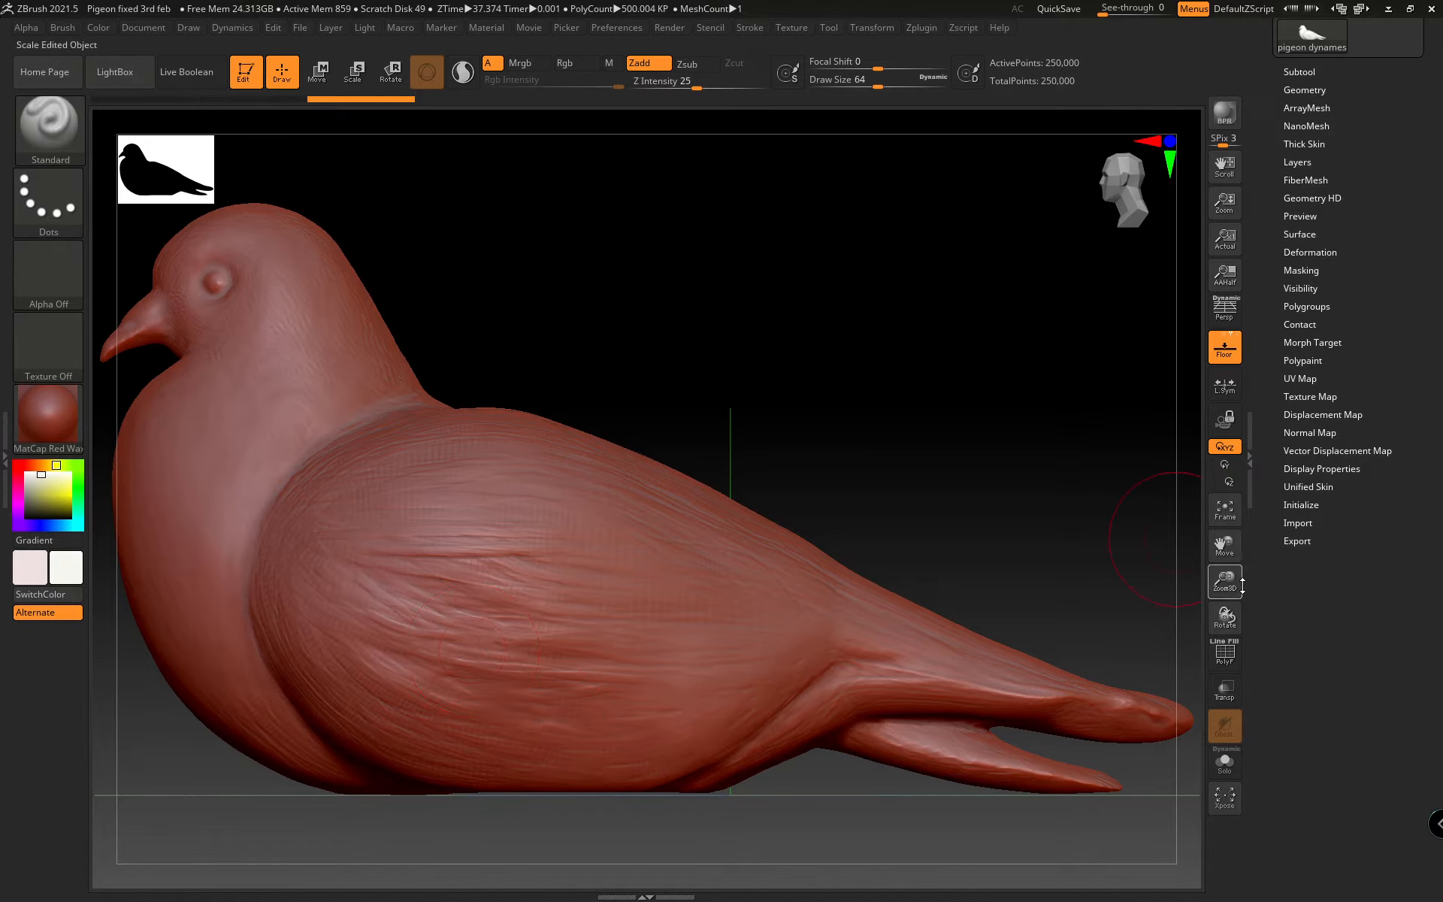
Decimate the pigeon further with Decimation Master's 150k points preset
drag(1224, 579, 1241, 263)
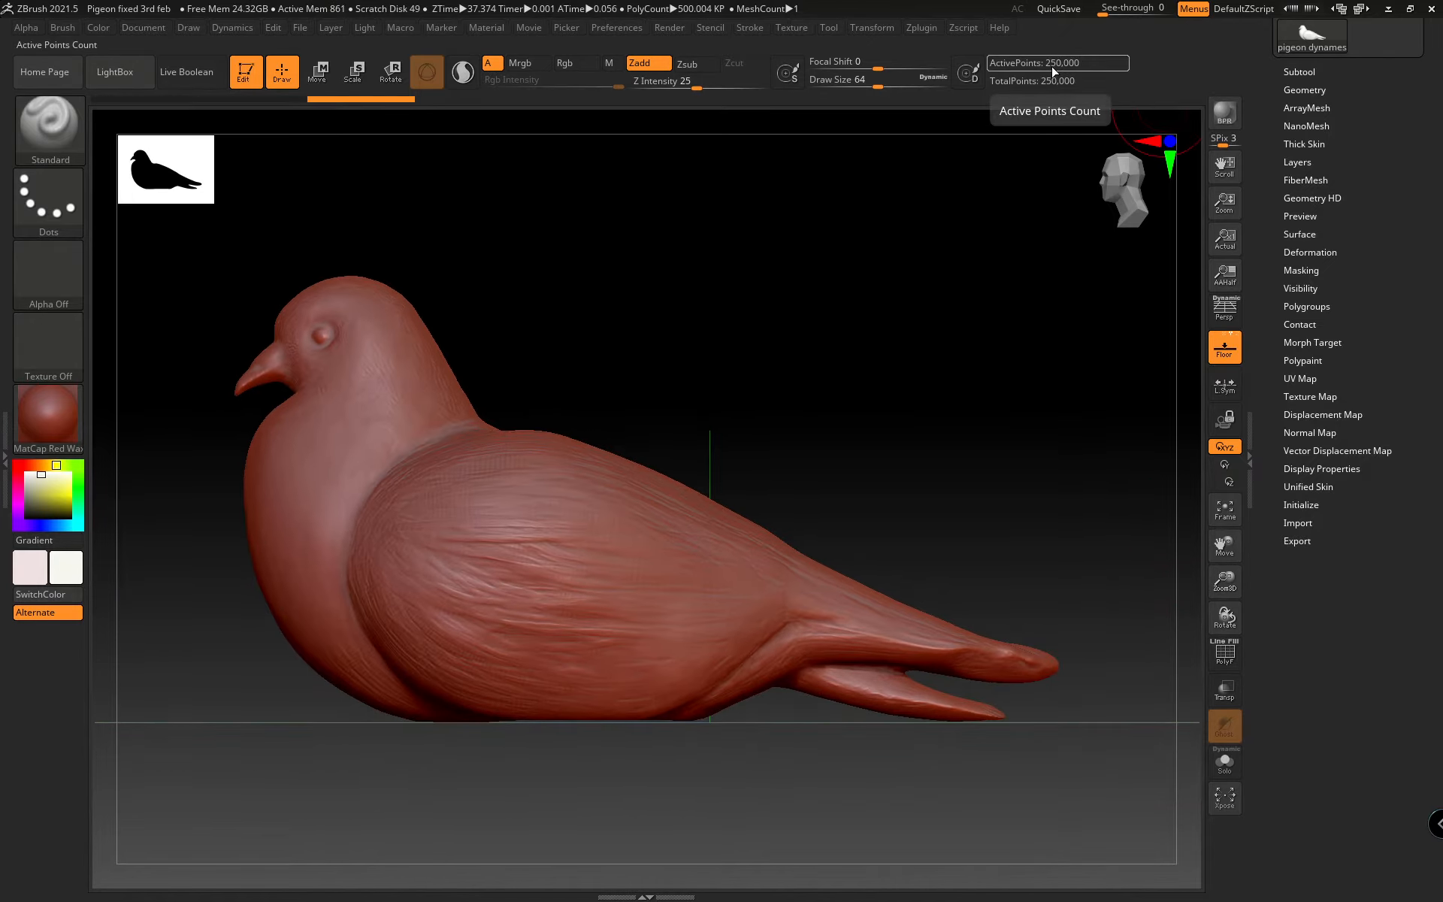
drag(1230, 588, 1245, 834)
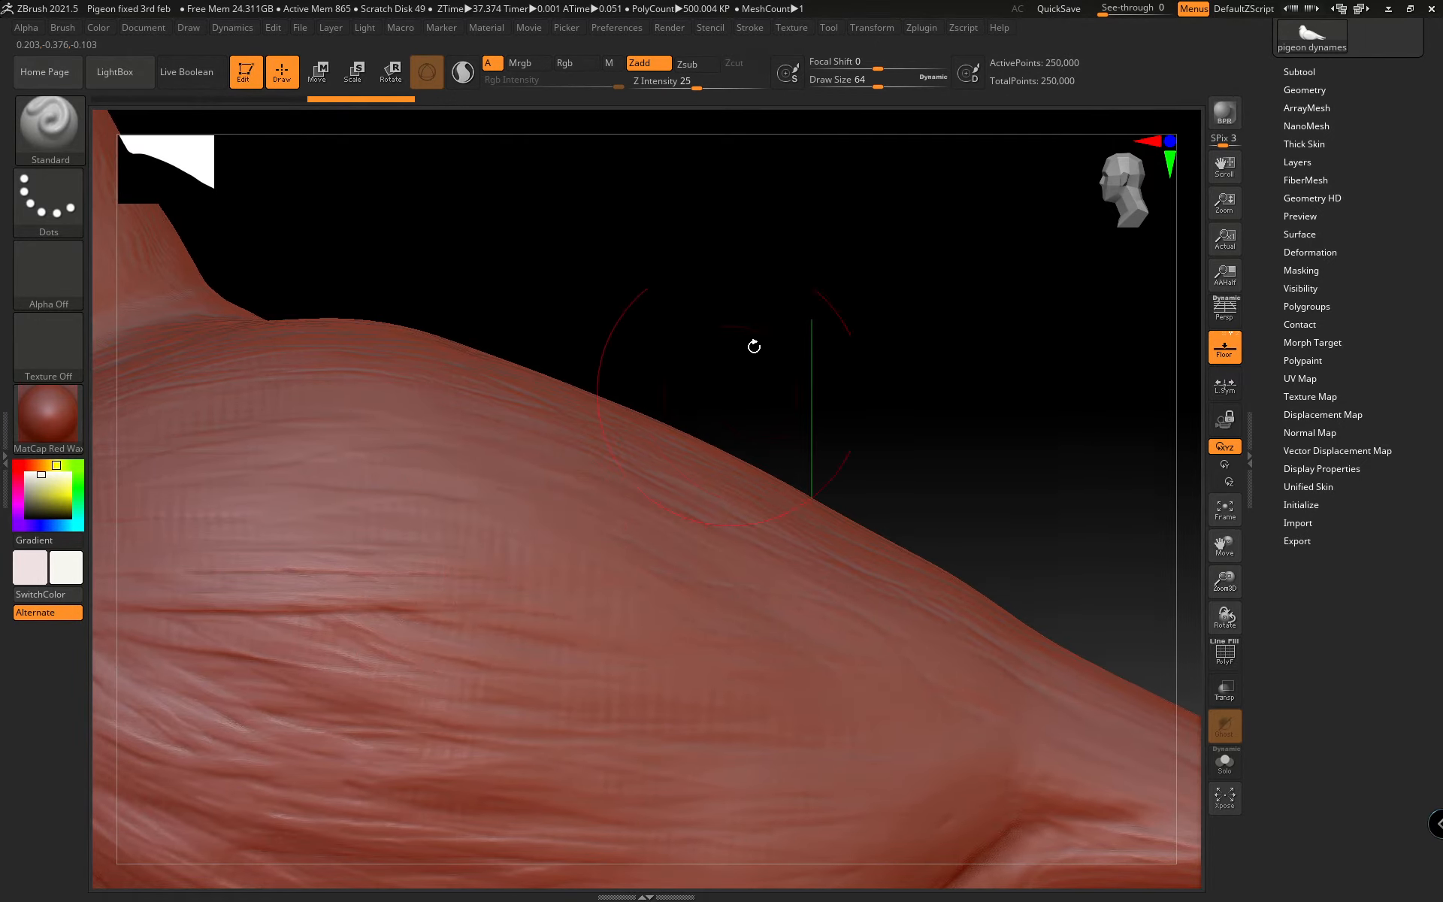
click(920, 30)
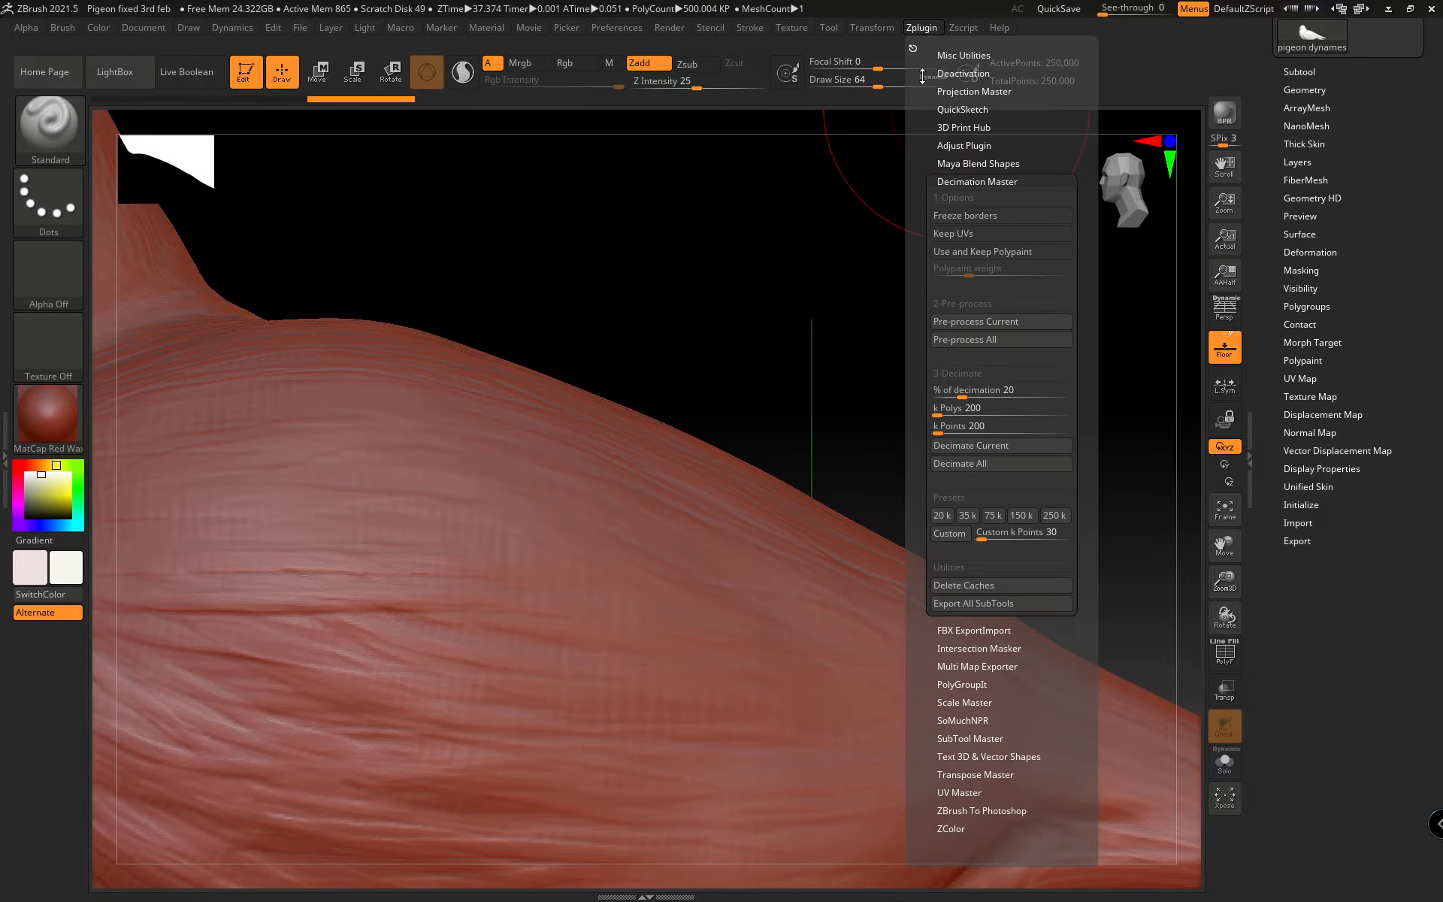
click(1021, 515)
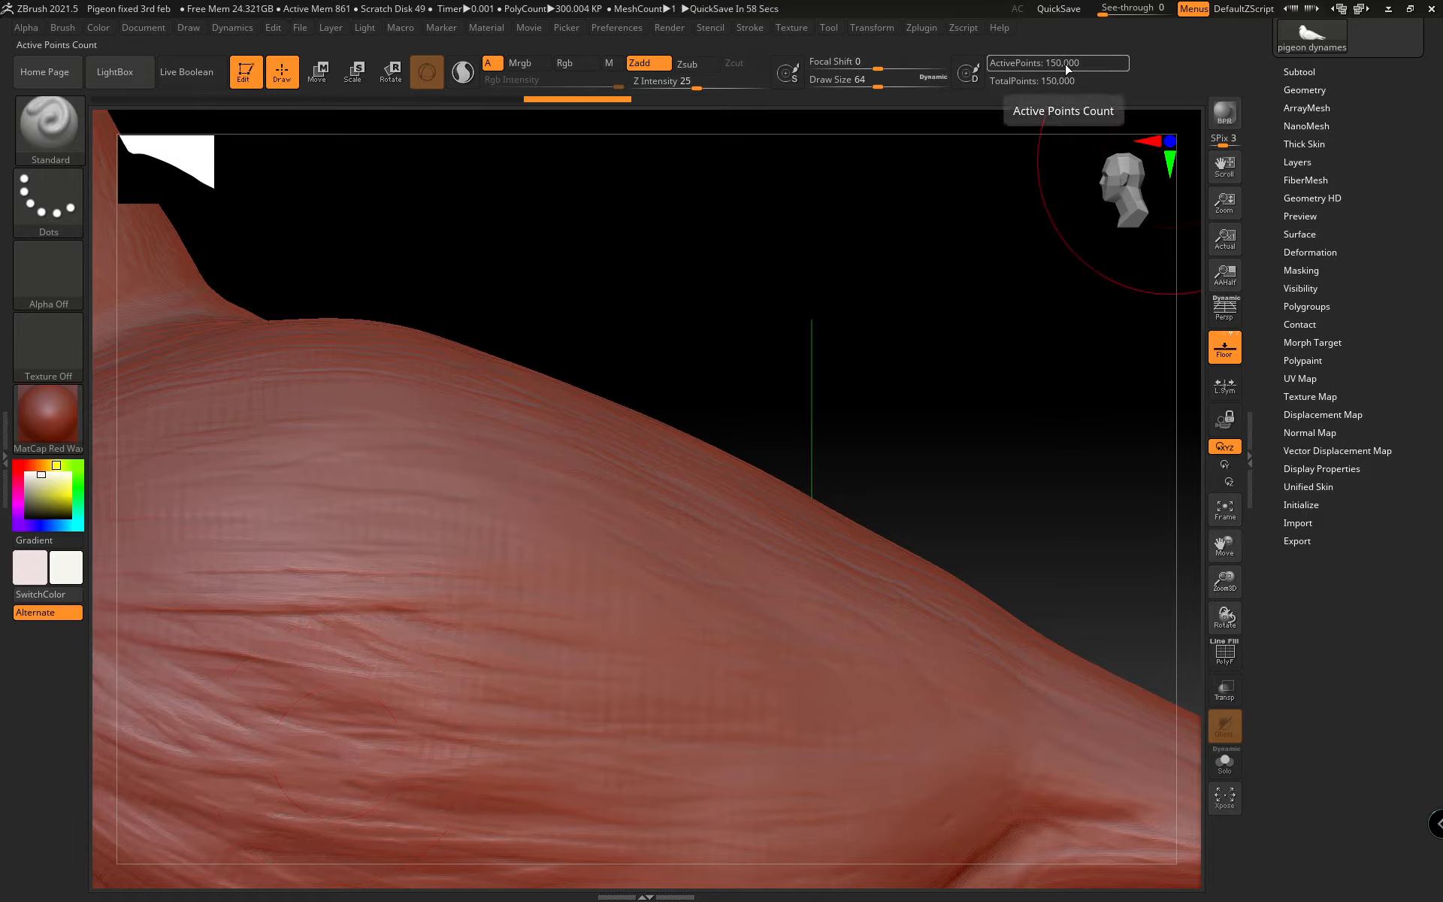
Try decimating the pigeon with the 75k points preset, and revert to the 150k-point version through the undo history
click(921, 30)
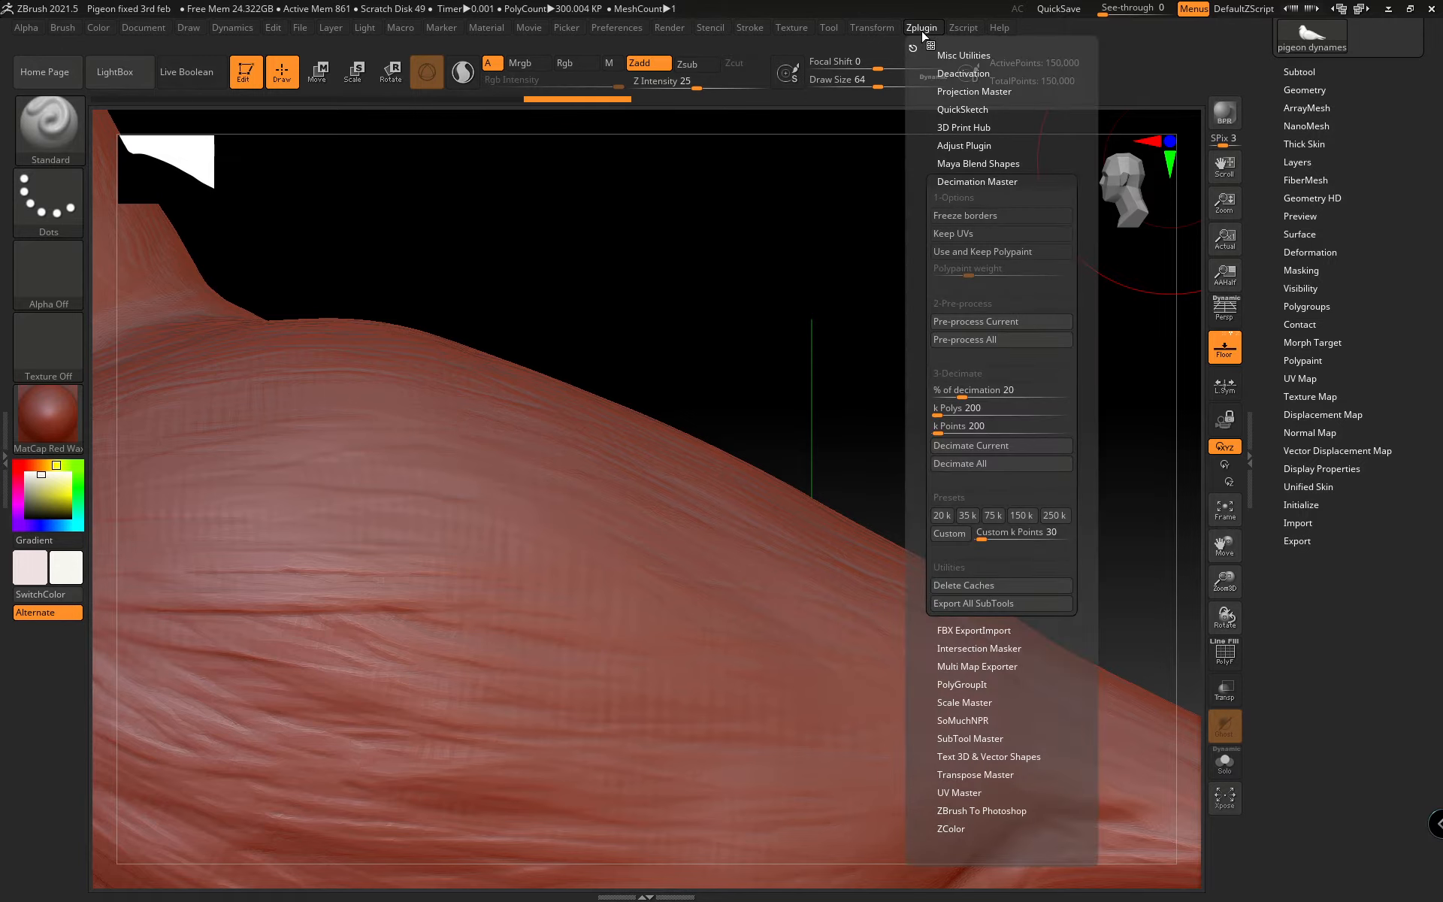
click(922, 28)
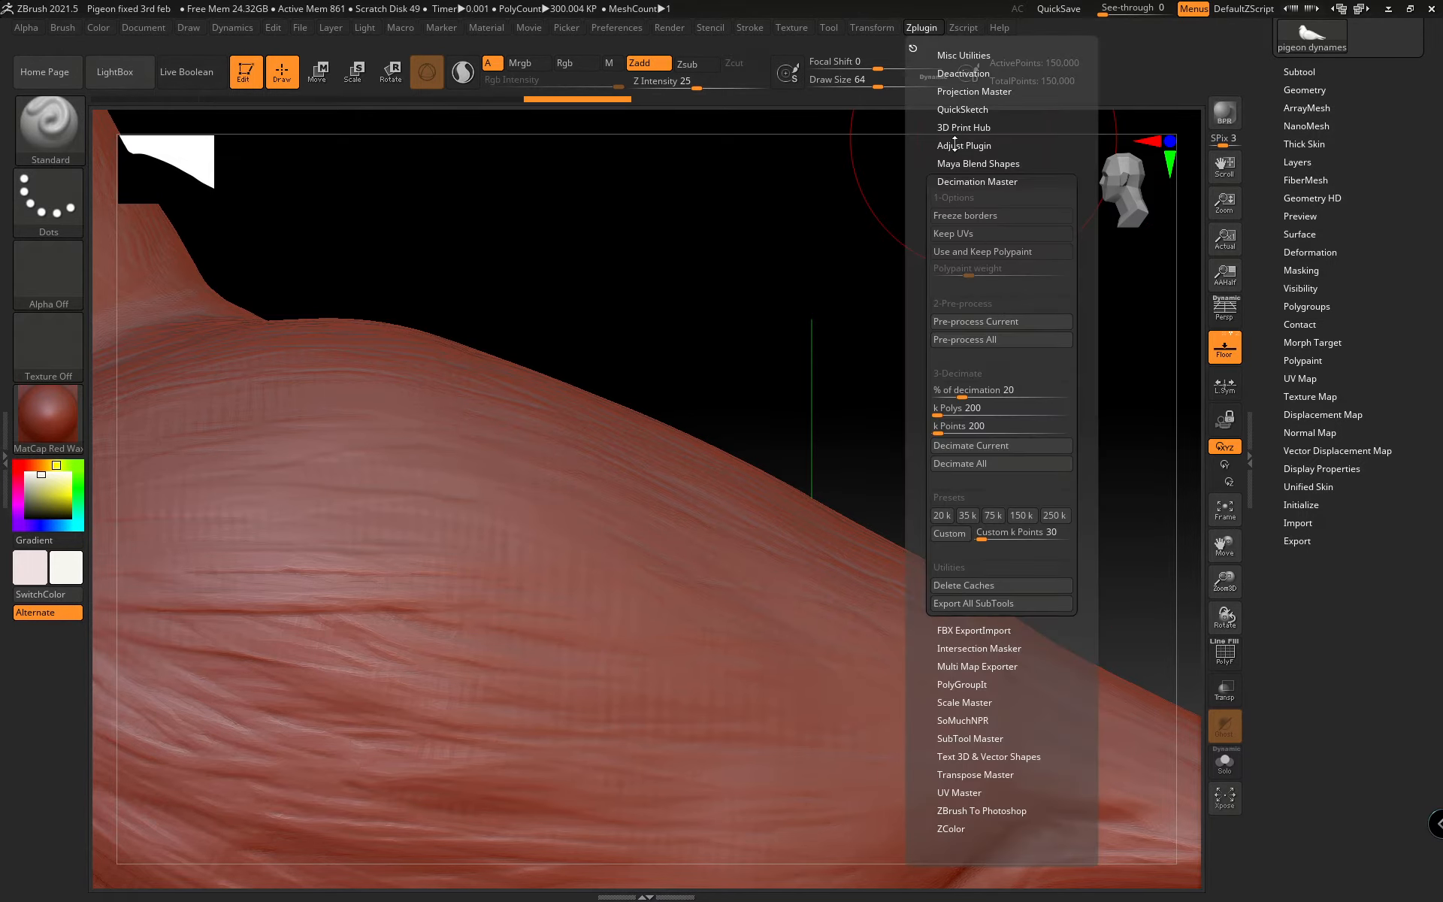
click(990, 517)
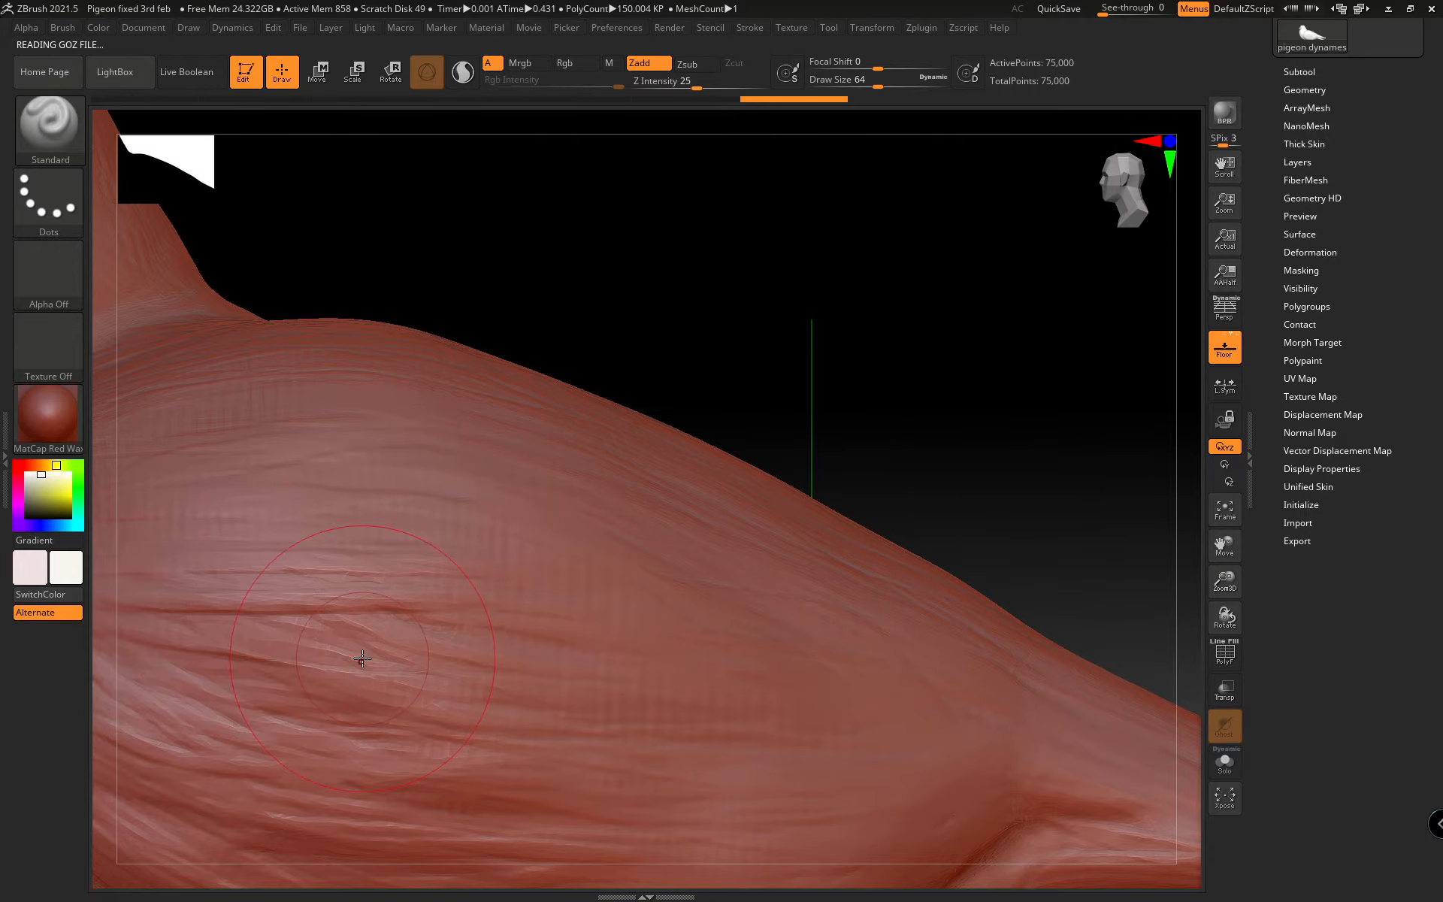
drag(1225, 580, 1205, 493)
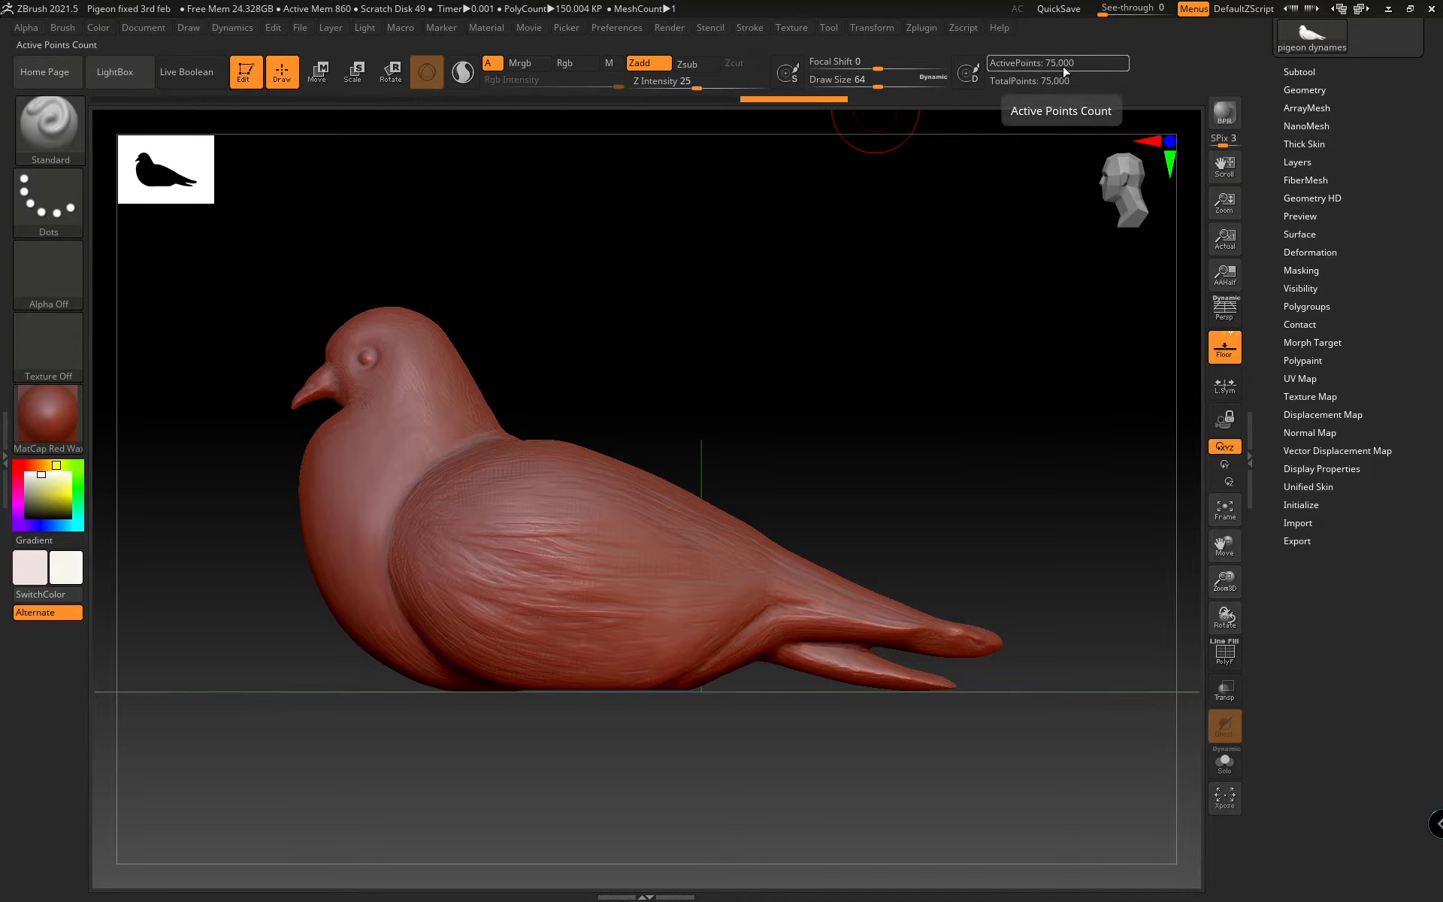
click(714, 97)
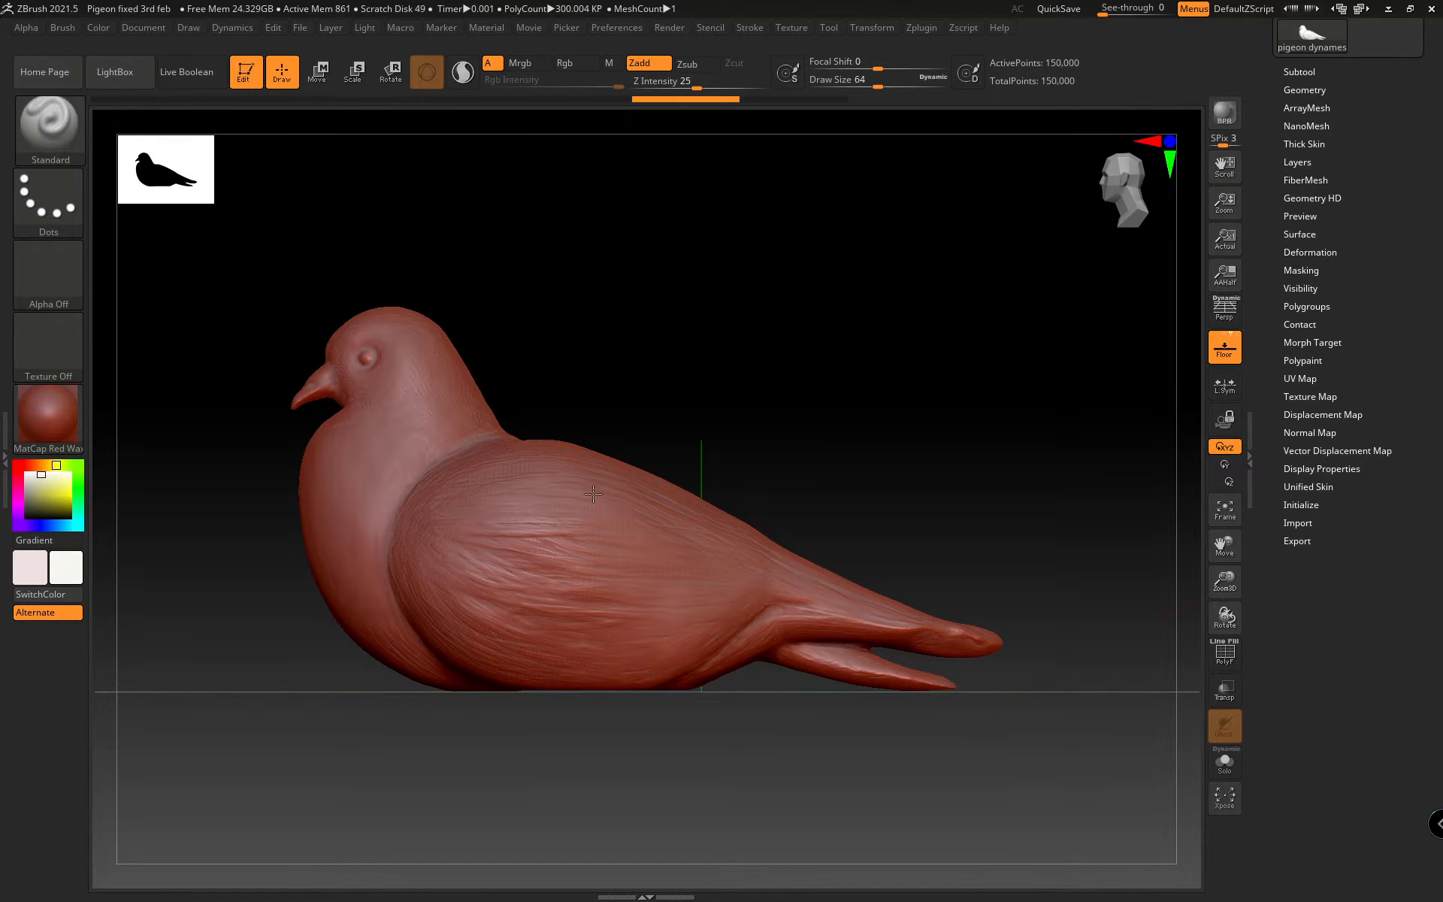
Examine the wireframe of the whole 150k-point pigeon and return to the plain shaded display
drag(563, 359, 1224, 569)
click(1225, 652)
drag(952, 651, 1004, 524)
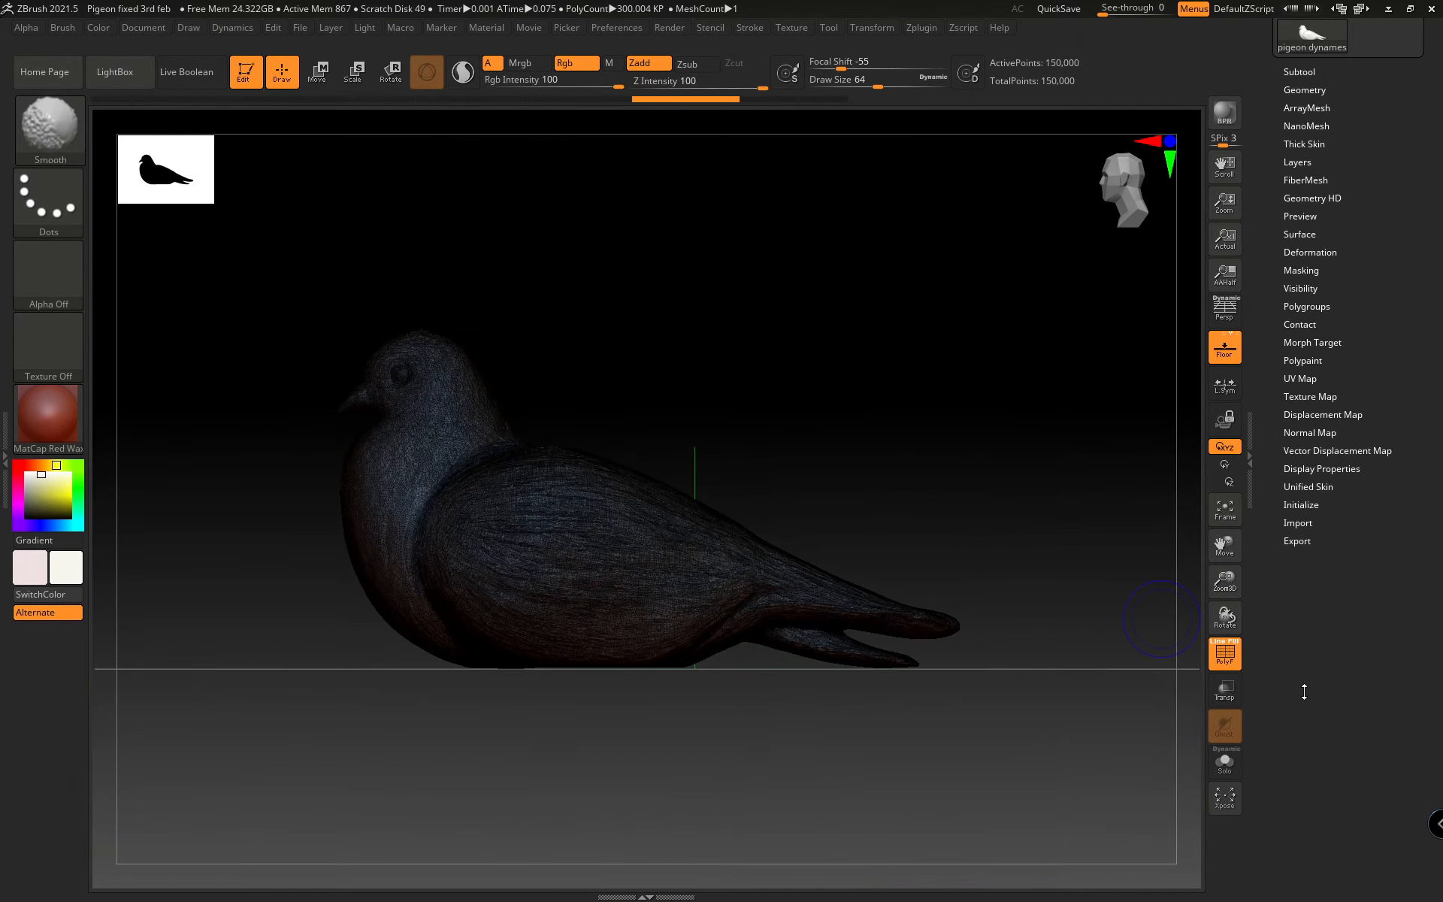
click(1234, 666)
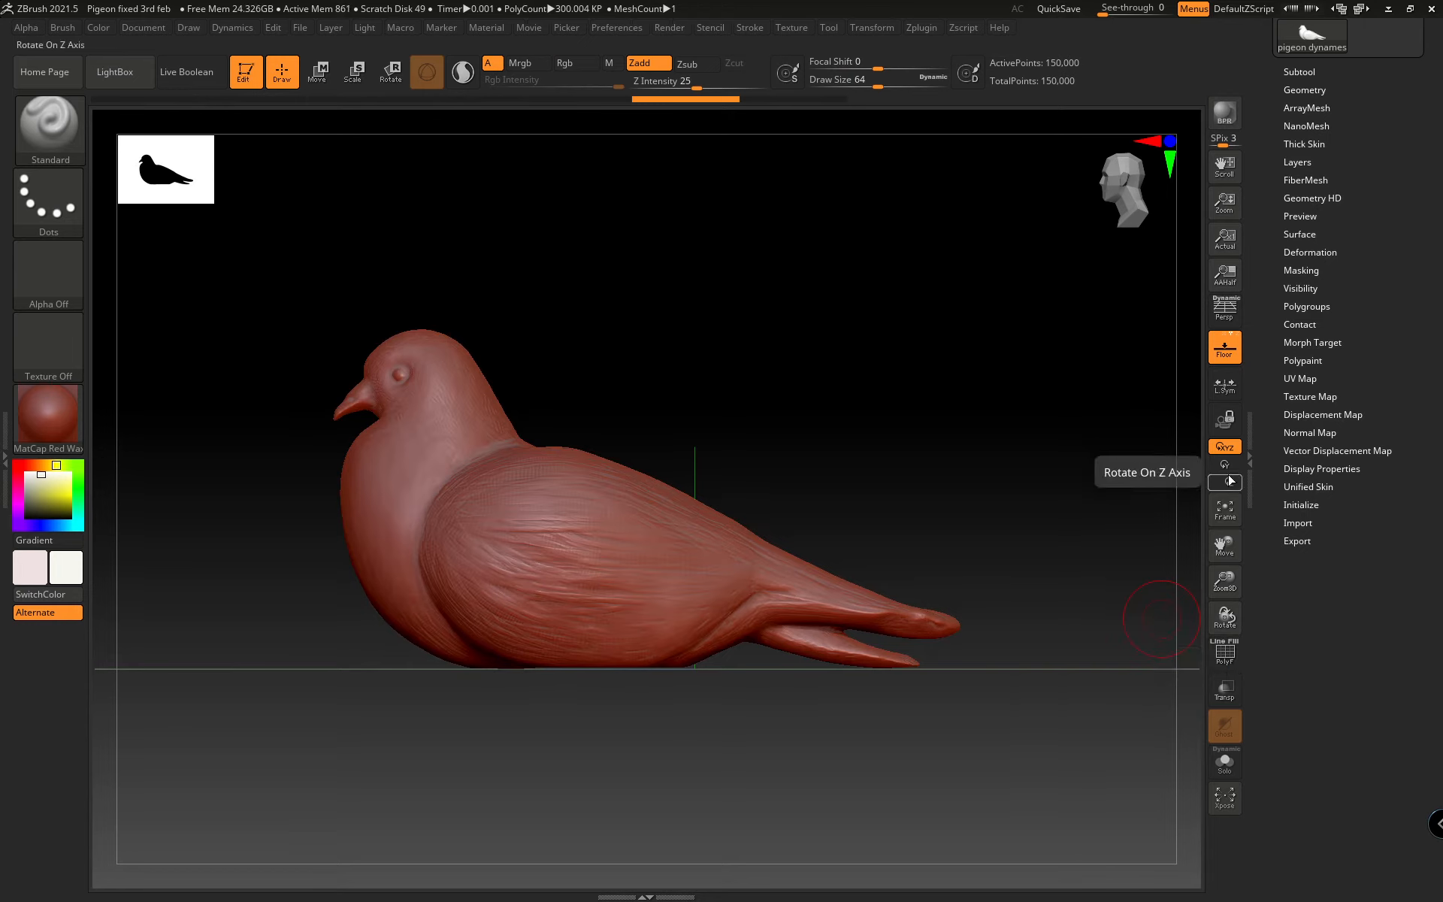
Update the pigeon's size ratios in 3D Print Hub, choosing the 165.82 x 203.29 x 375.61 mm size
click(920, 29)
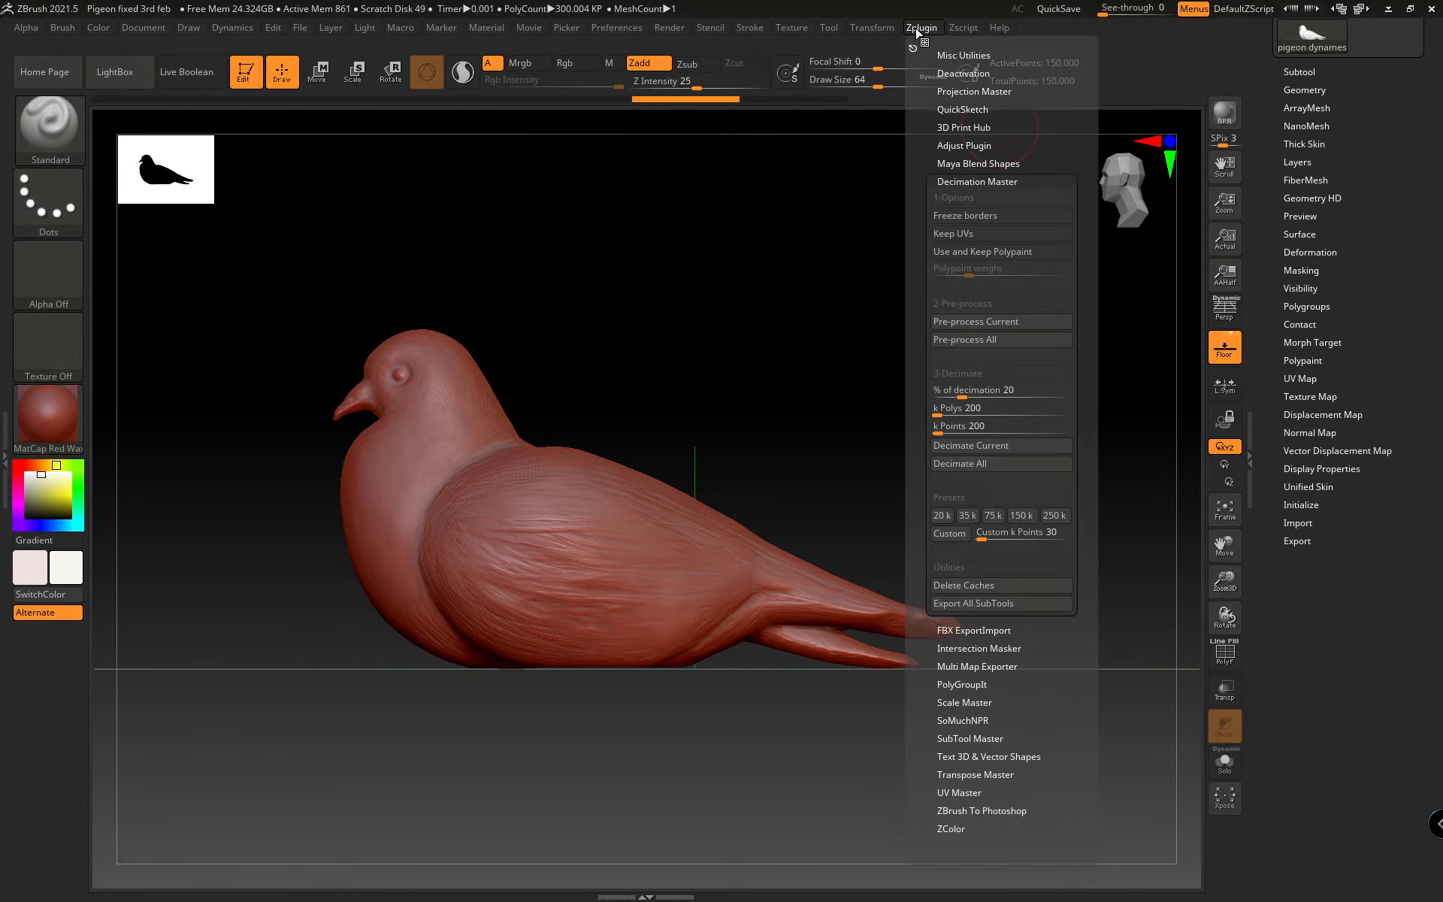
click(954, 181)
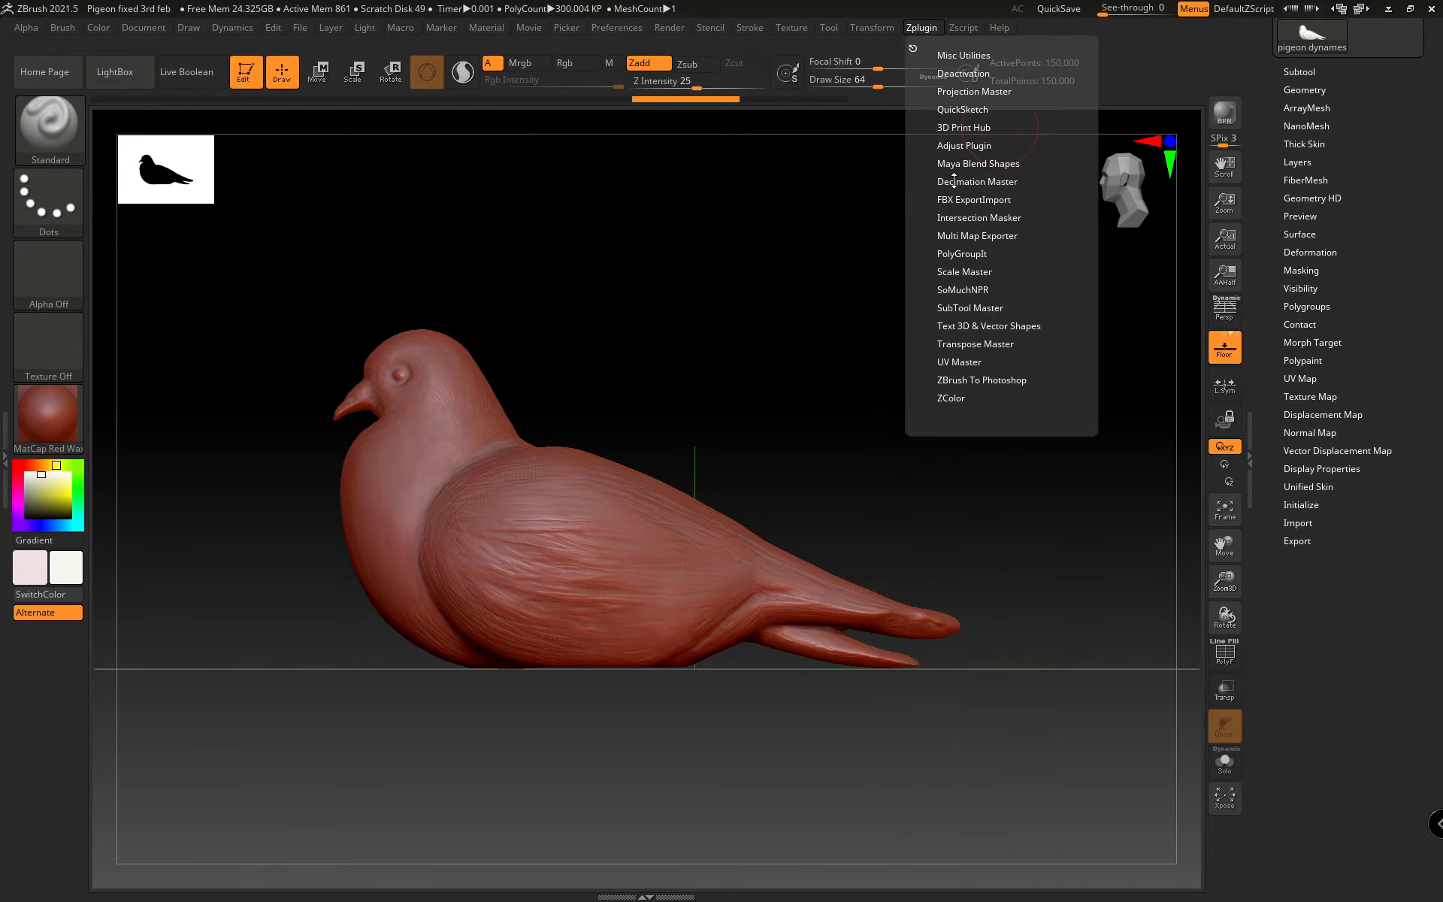
click(951, 128)
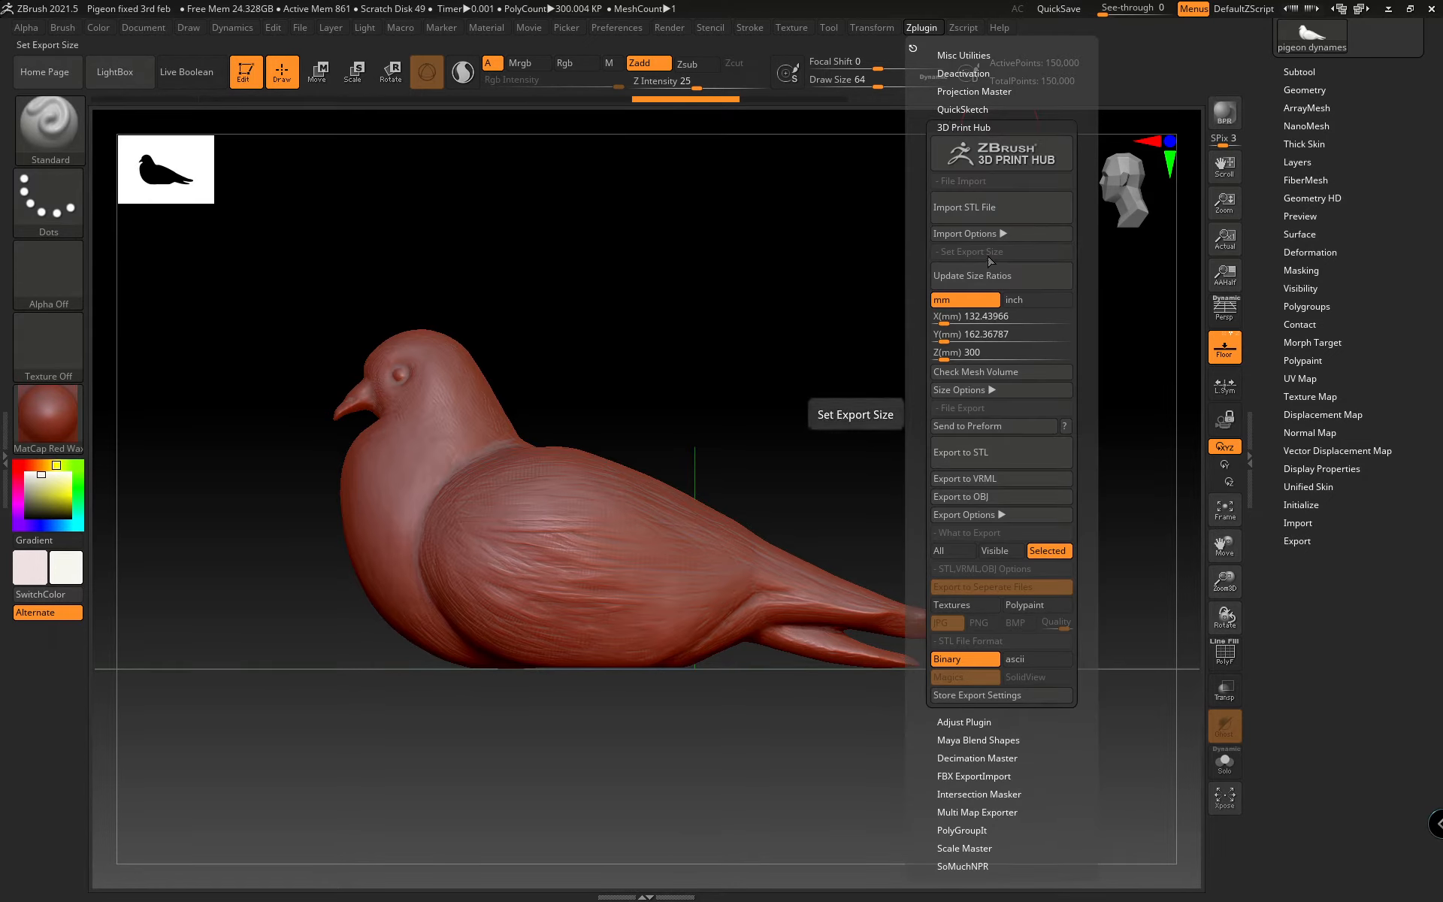
click(970, 333)
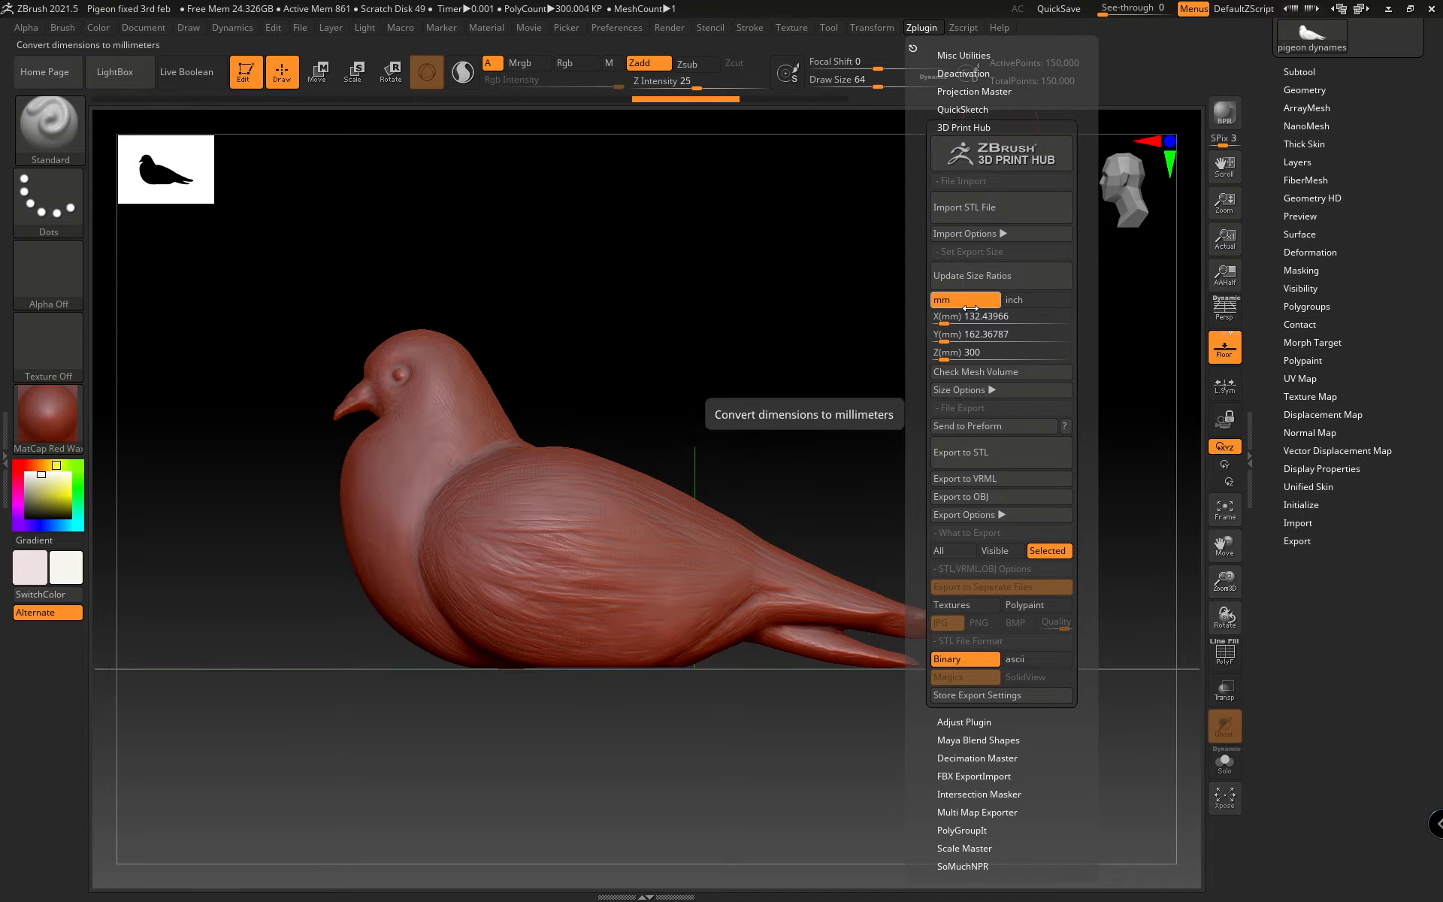
click(972, 325)
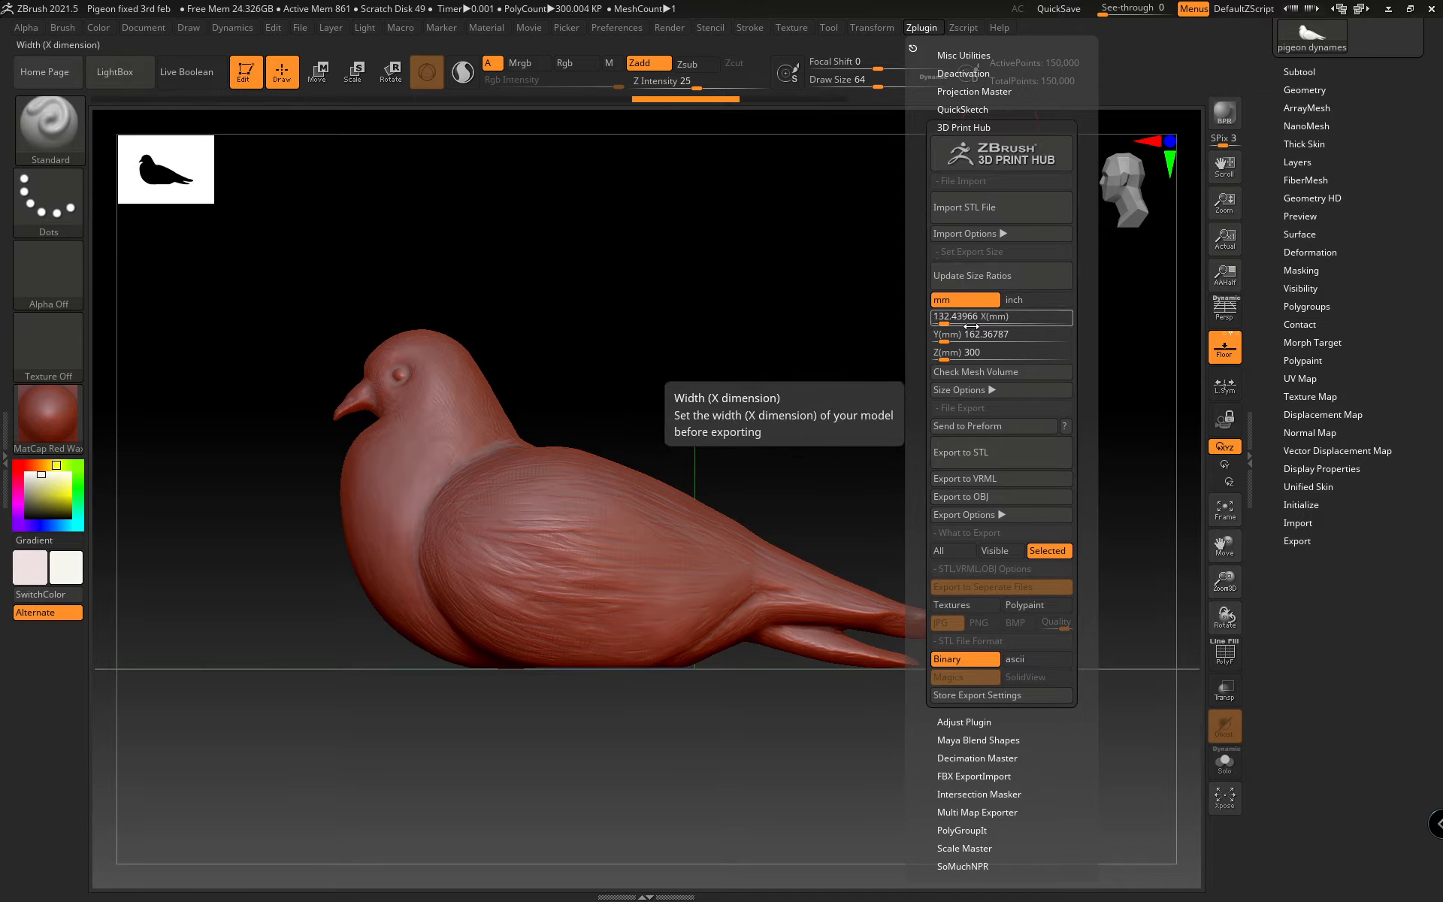
click(959, 354)
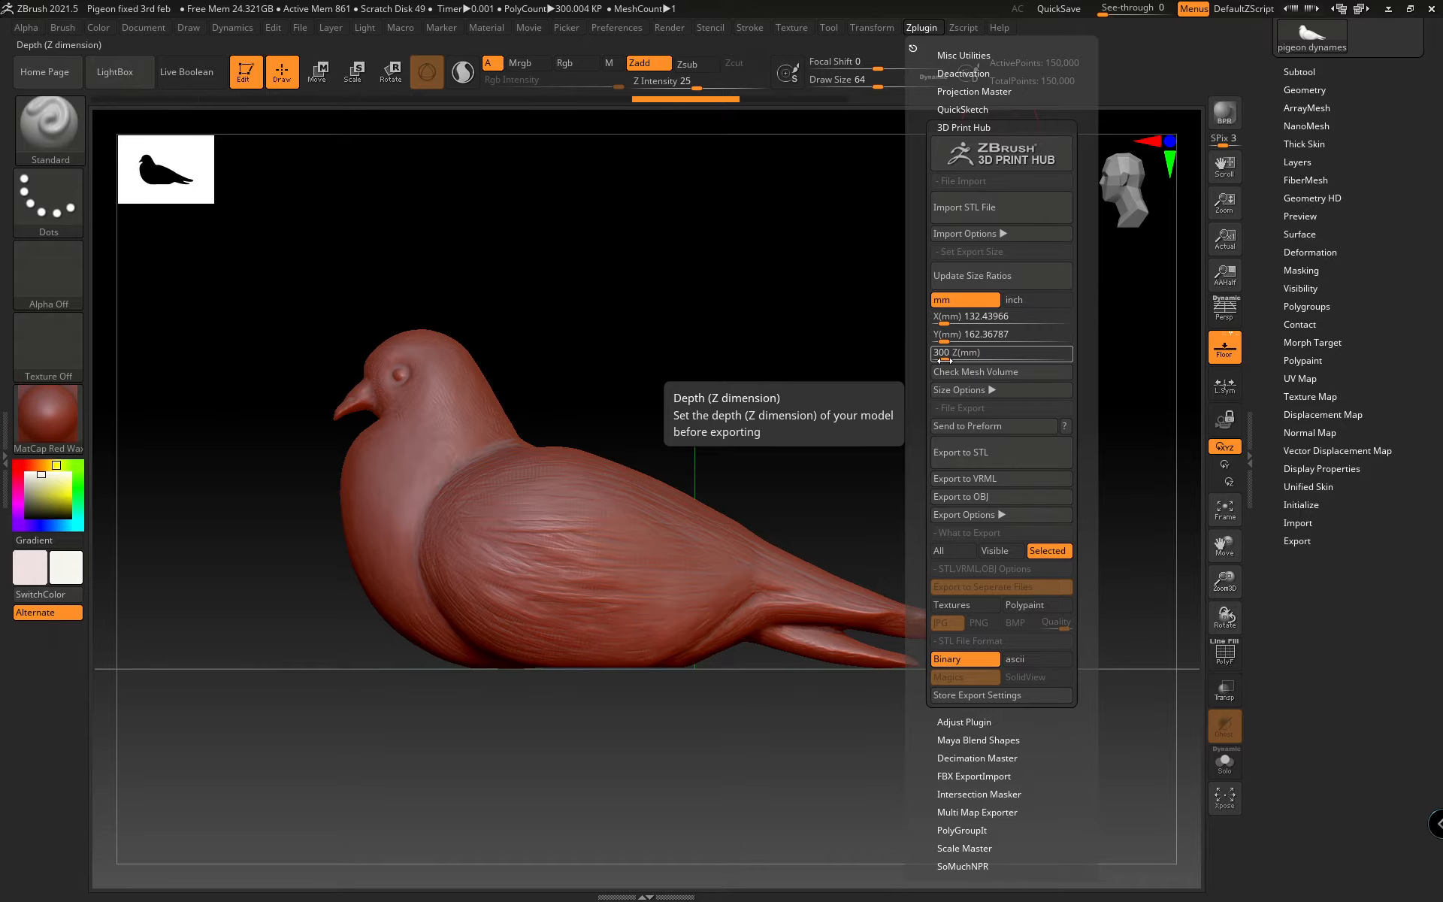
click(977, 276)
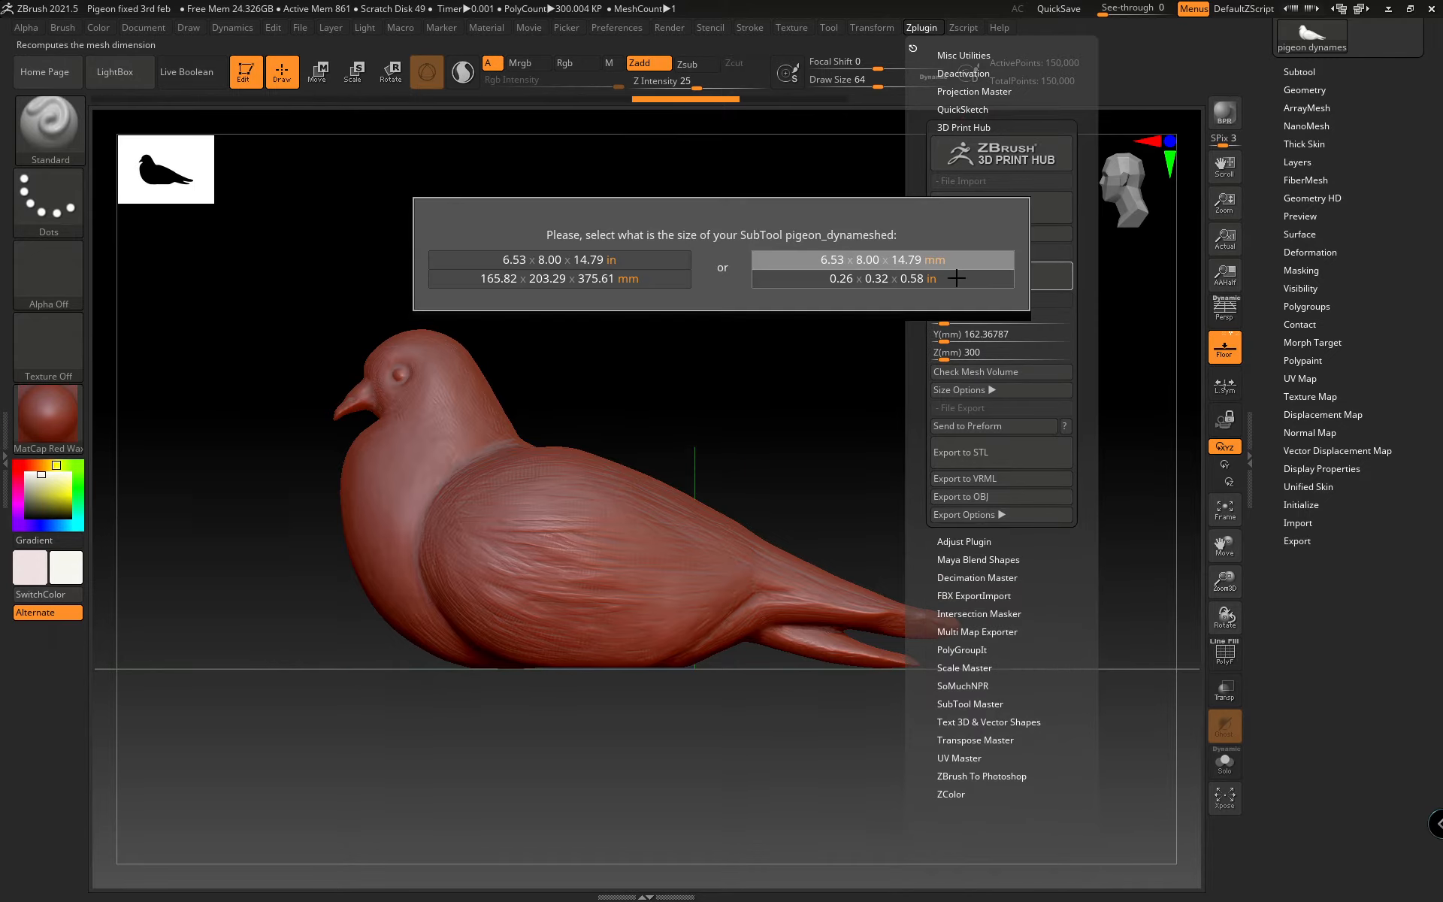
click(556, 279)
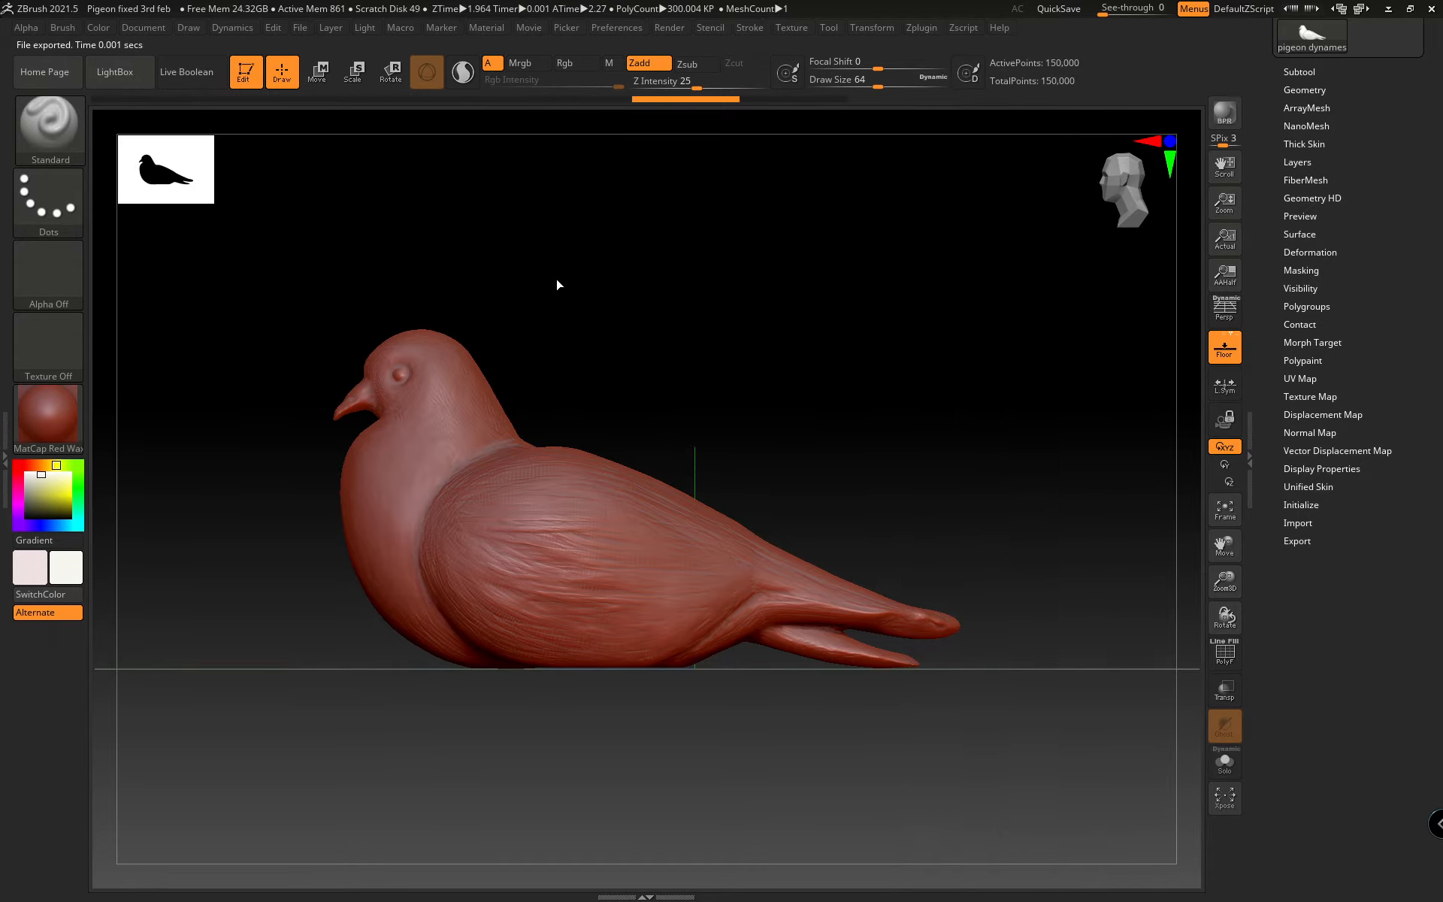
Set the pigeon's Z (depth) export dimension to 300 mm in 3D Print Hub
click(982, 336)
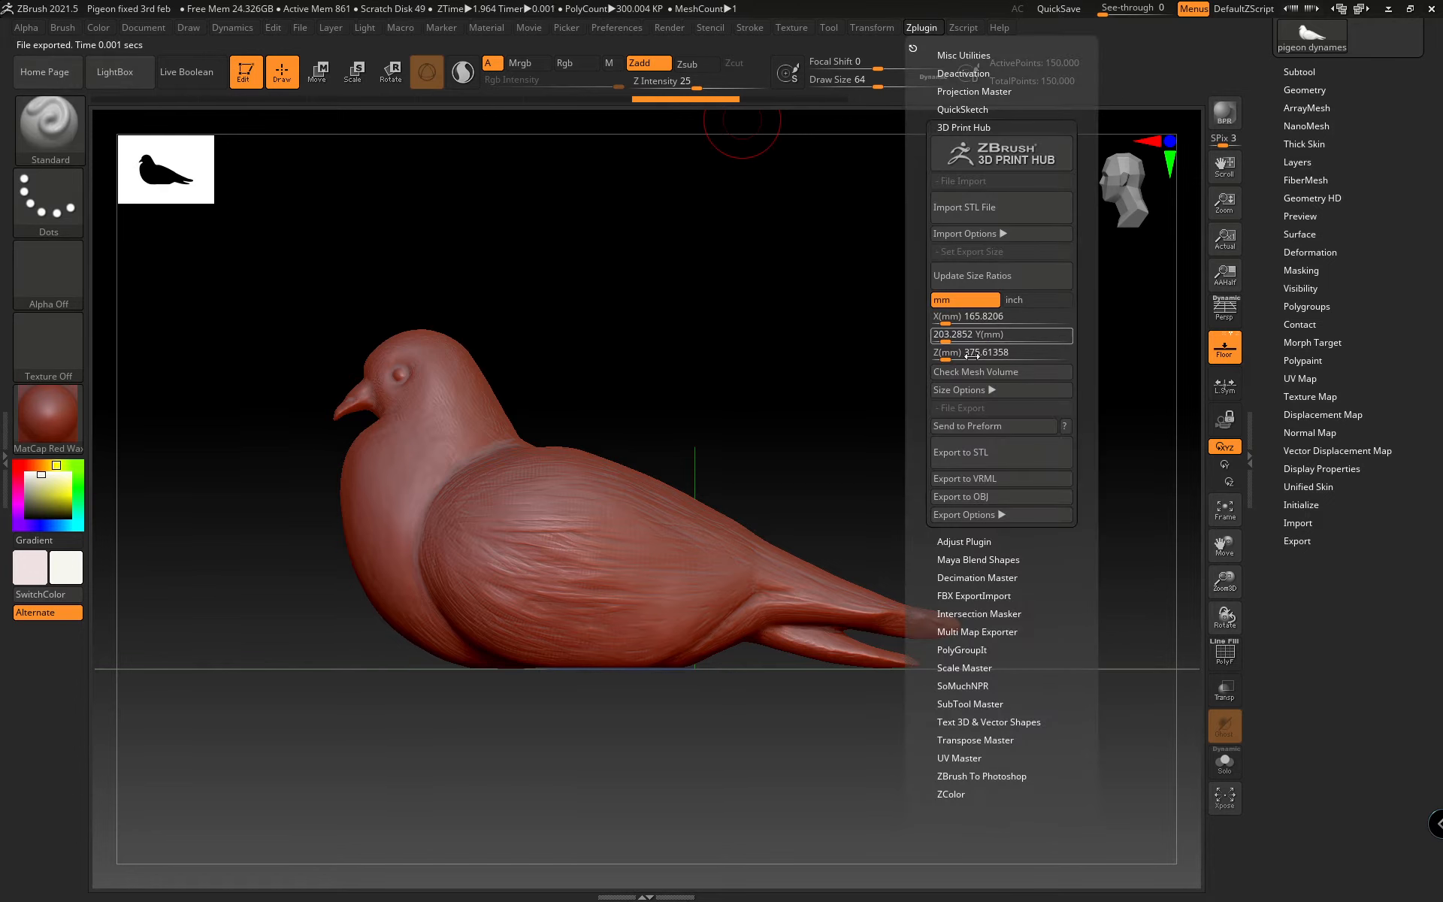
click(1004, 353)
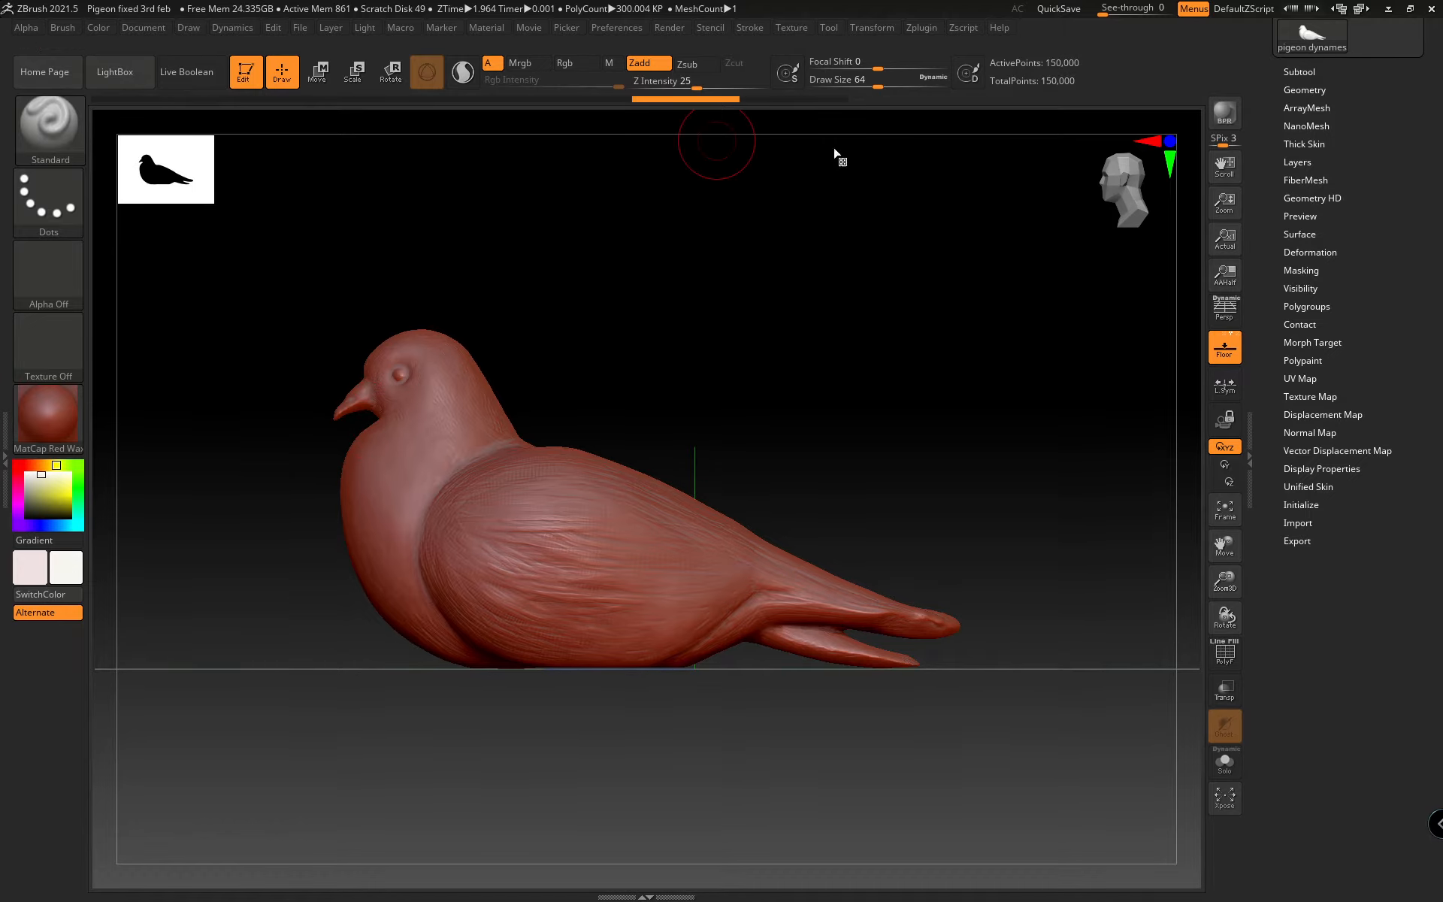
drag(835, 155, 713, 469)
drag(990, 406, 954, 654)
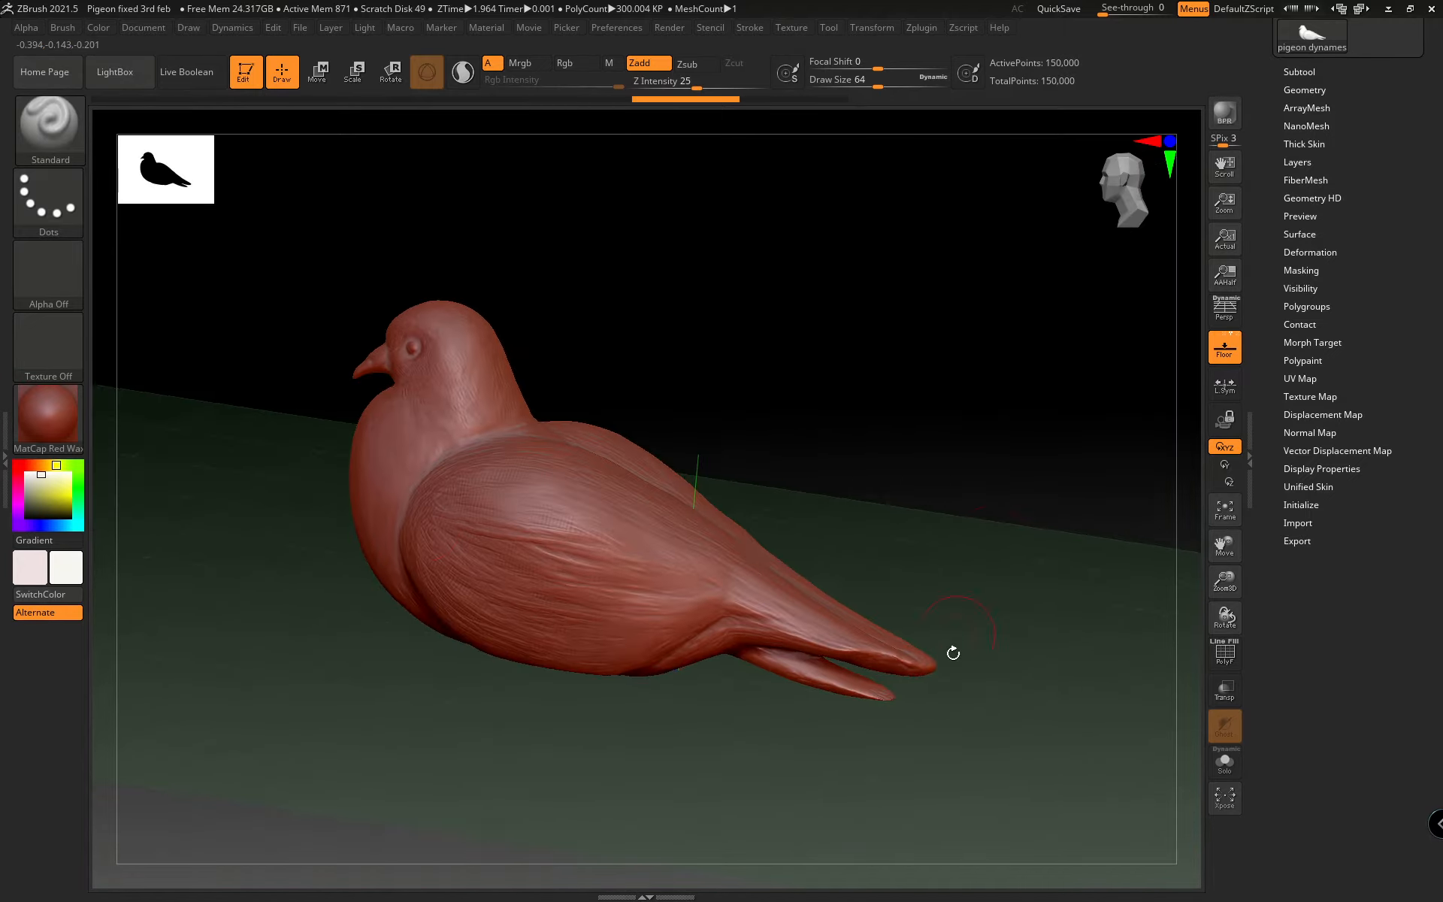
drag(1175, 533, 1180, 323)
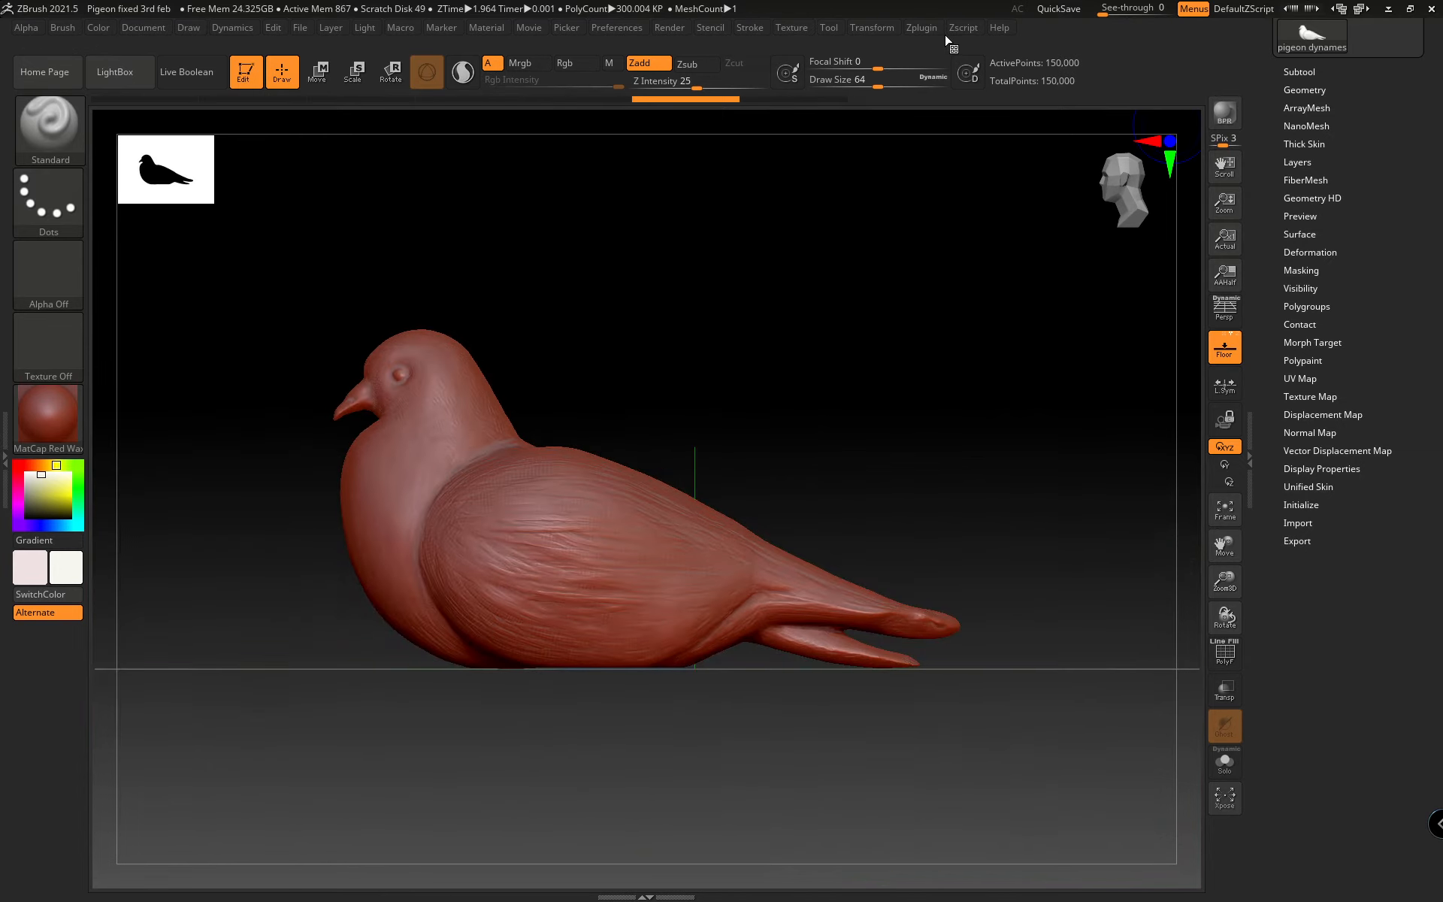
click(922, 28)
click(998, 353)
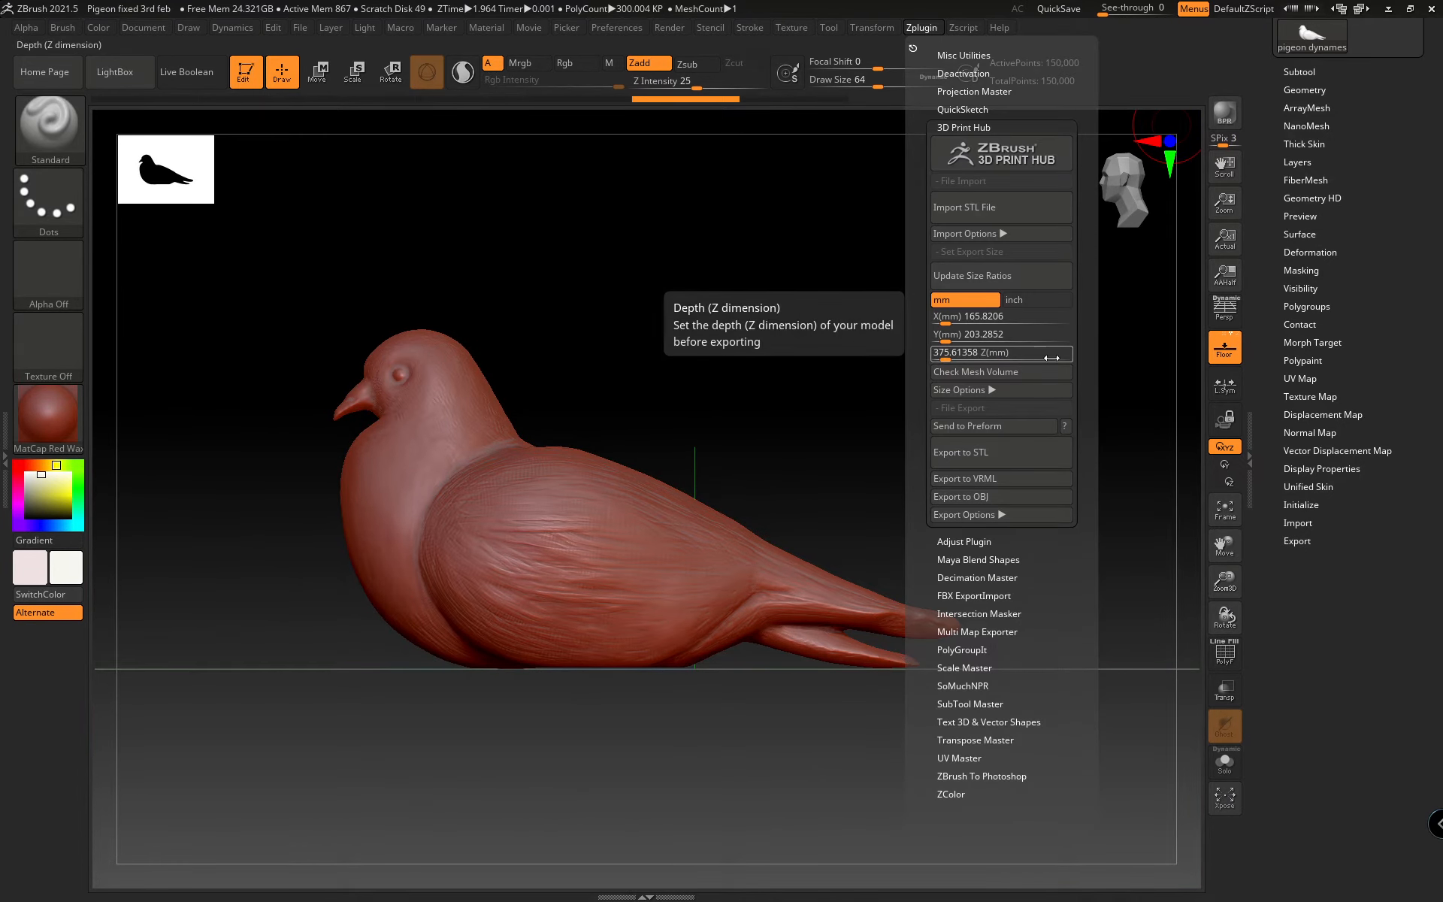
text(300)
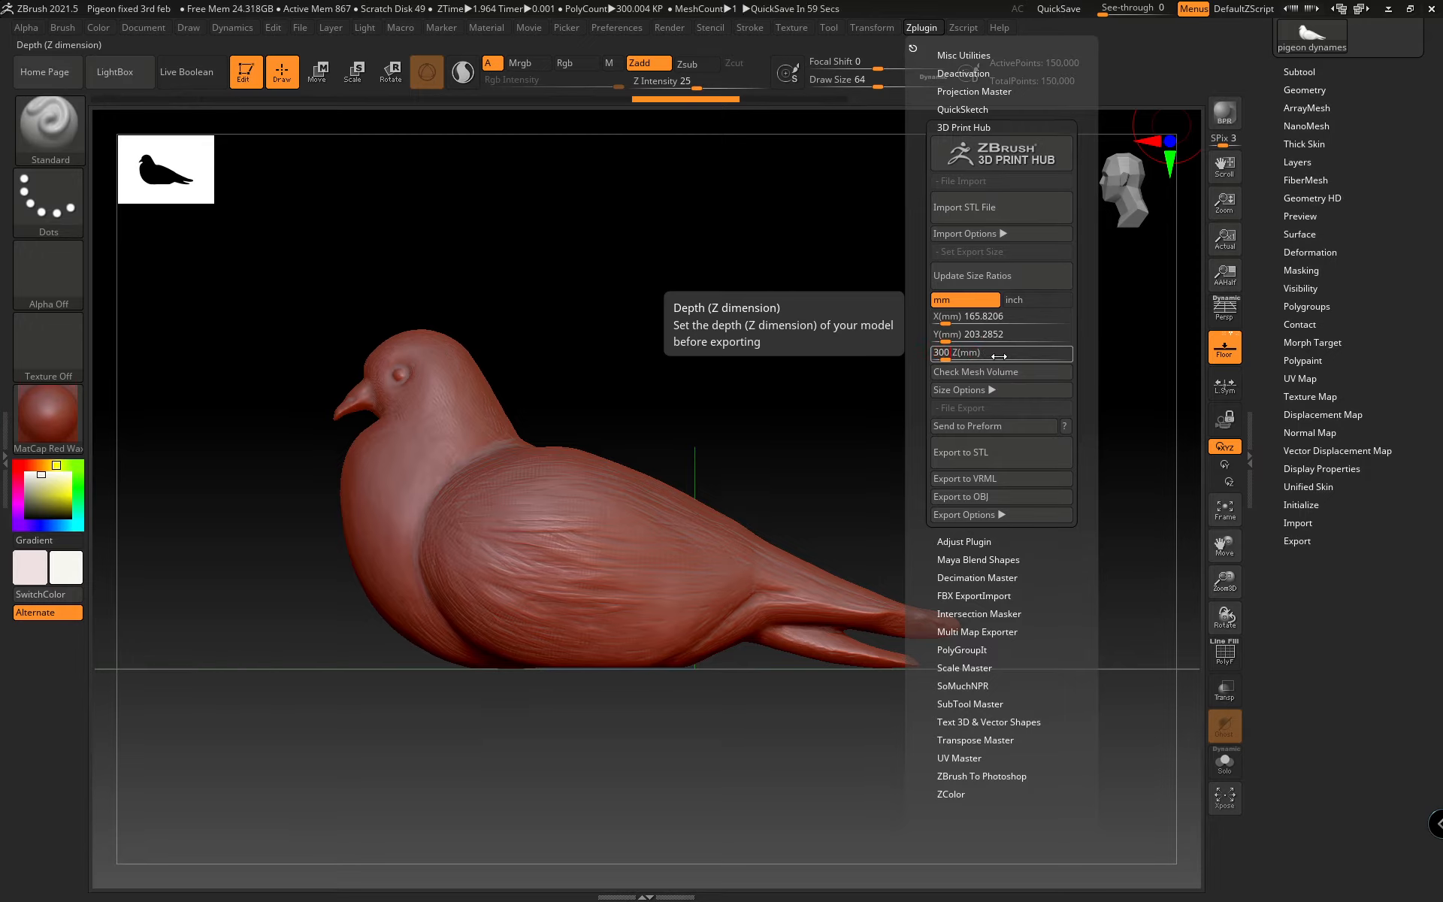
key(Return)
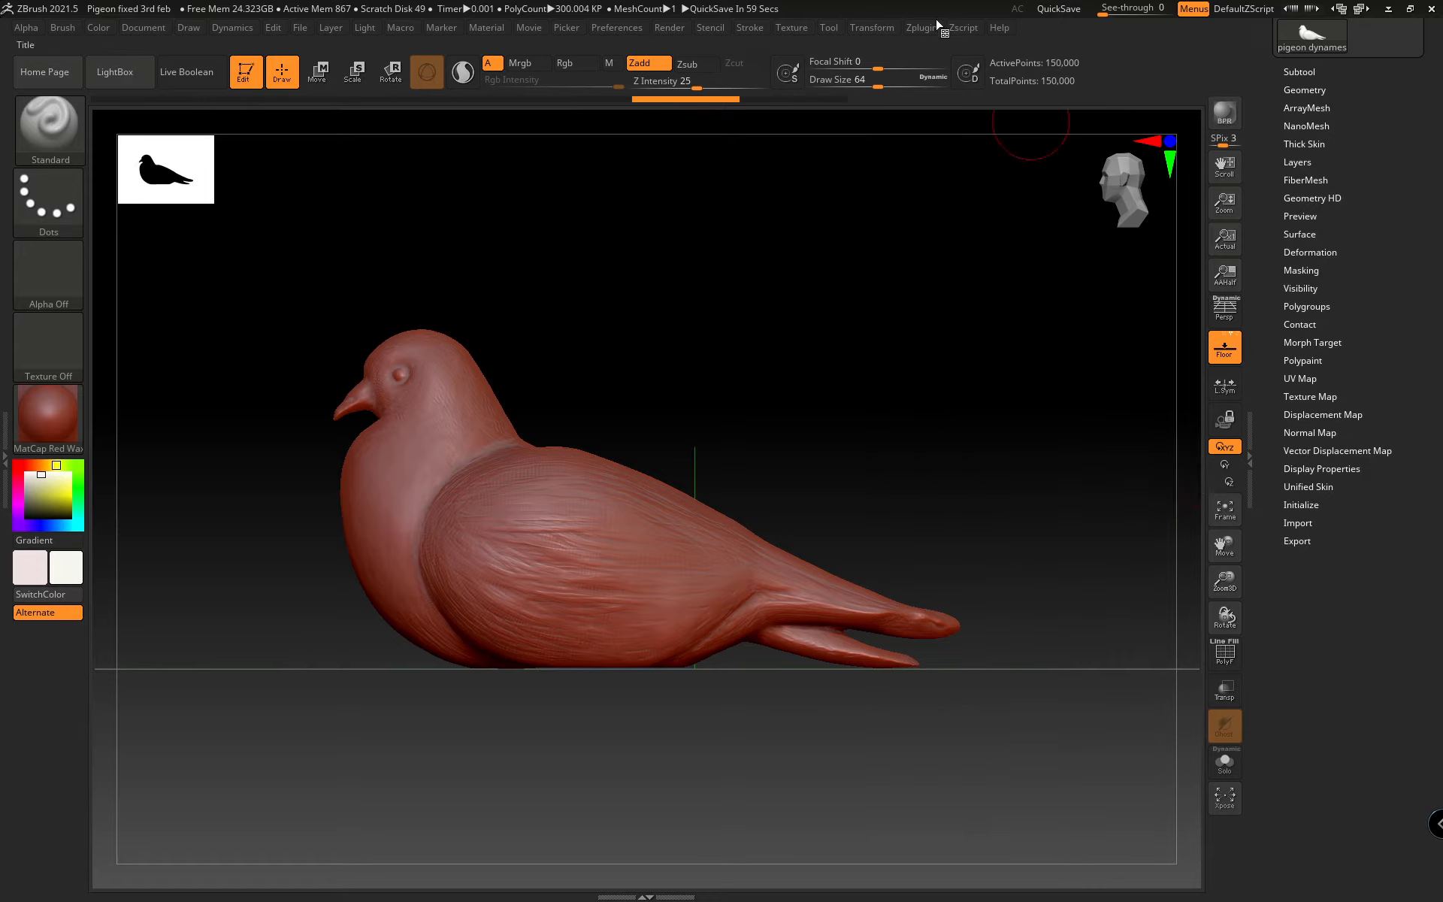
Show the subtool list and expand the export options of 3D Print Hub
click(931, 29)
click(1328, 71)
click(923, 28)
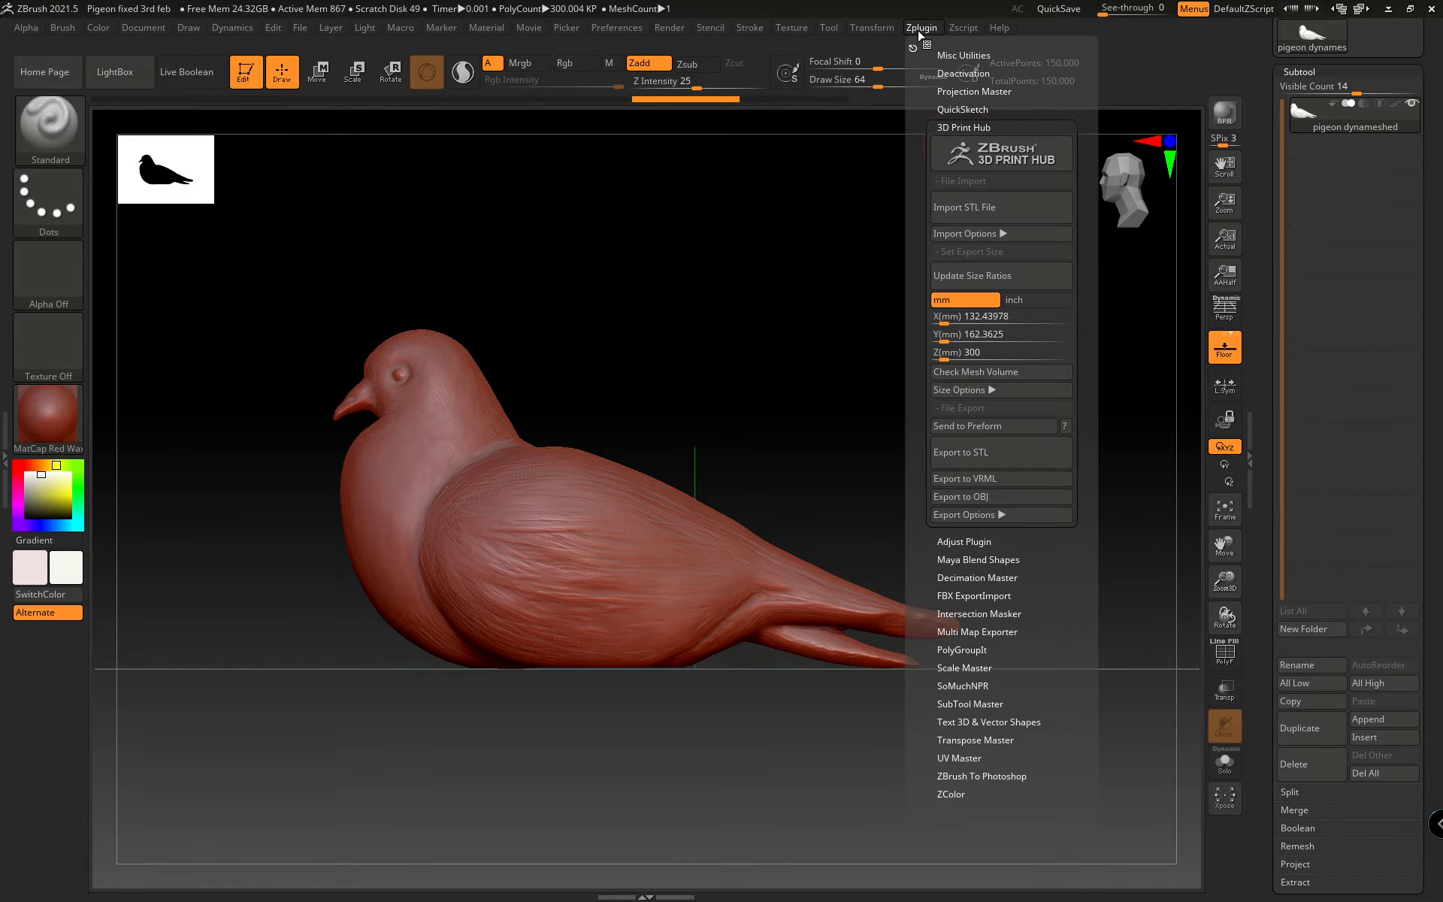
click(957, 517)
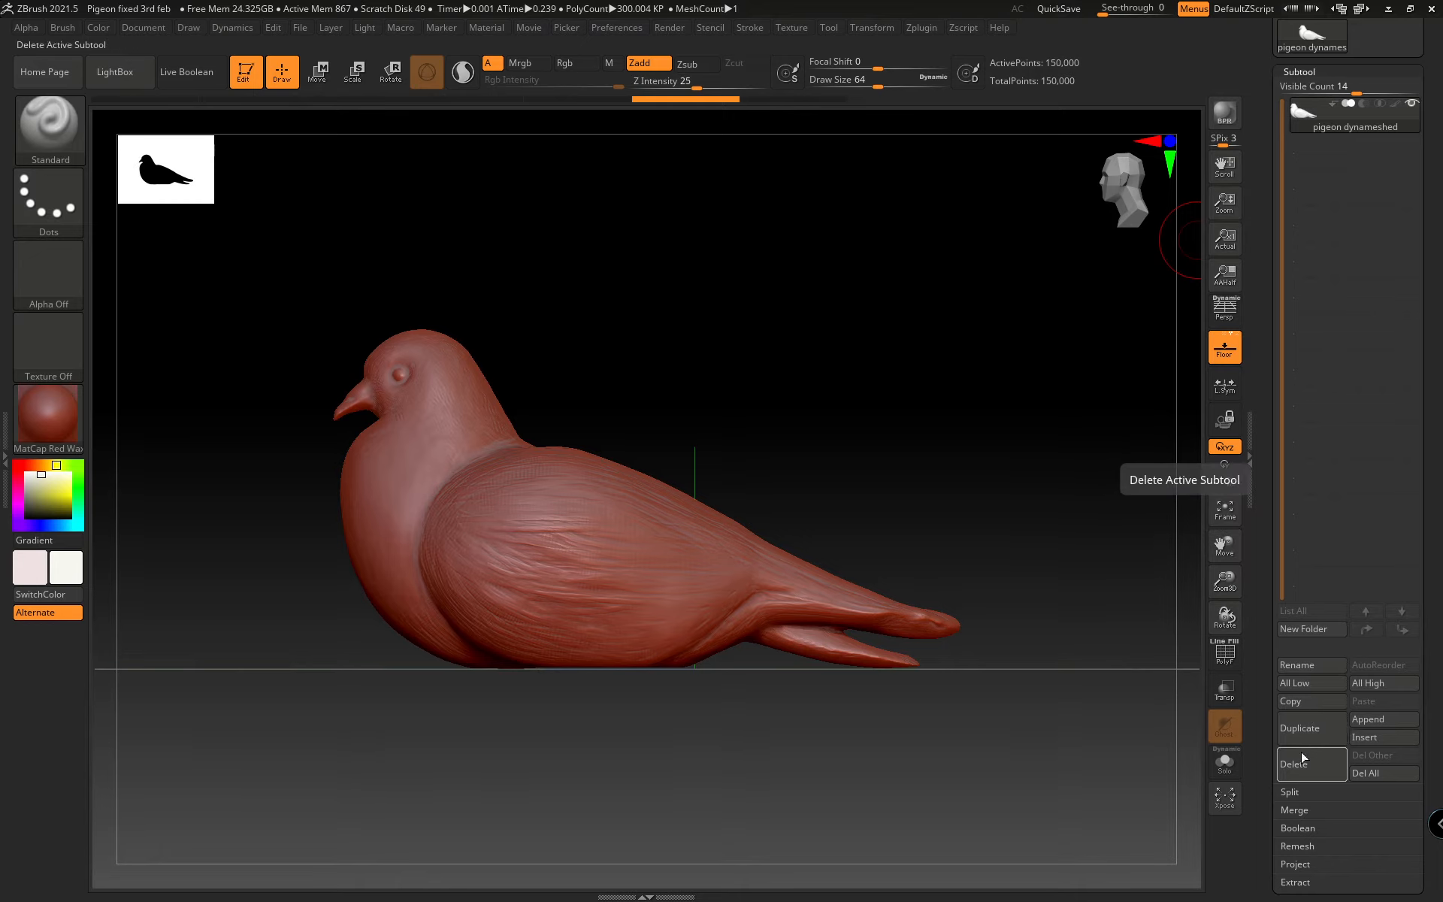
Duplicate the pigeon dynameshed subtool twice and make the original the active subtool
click(1306, 736)
click(1305, 734)
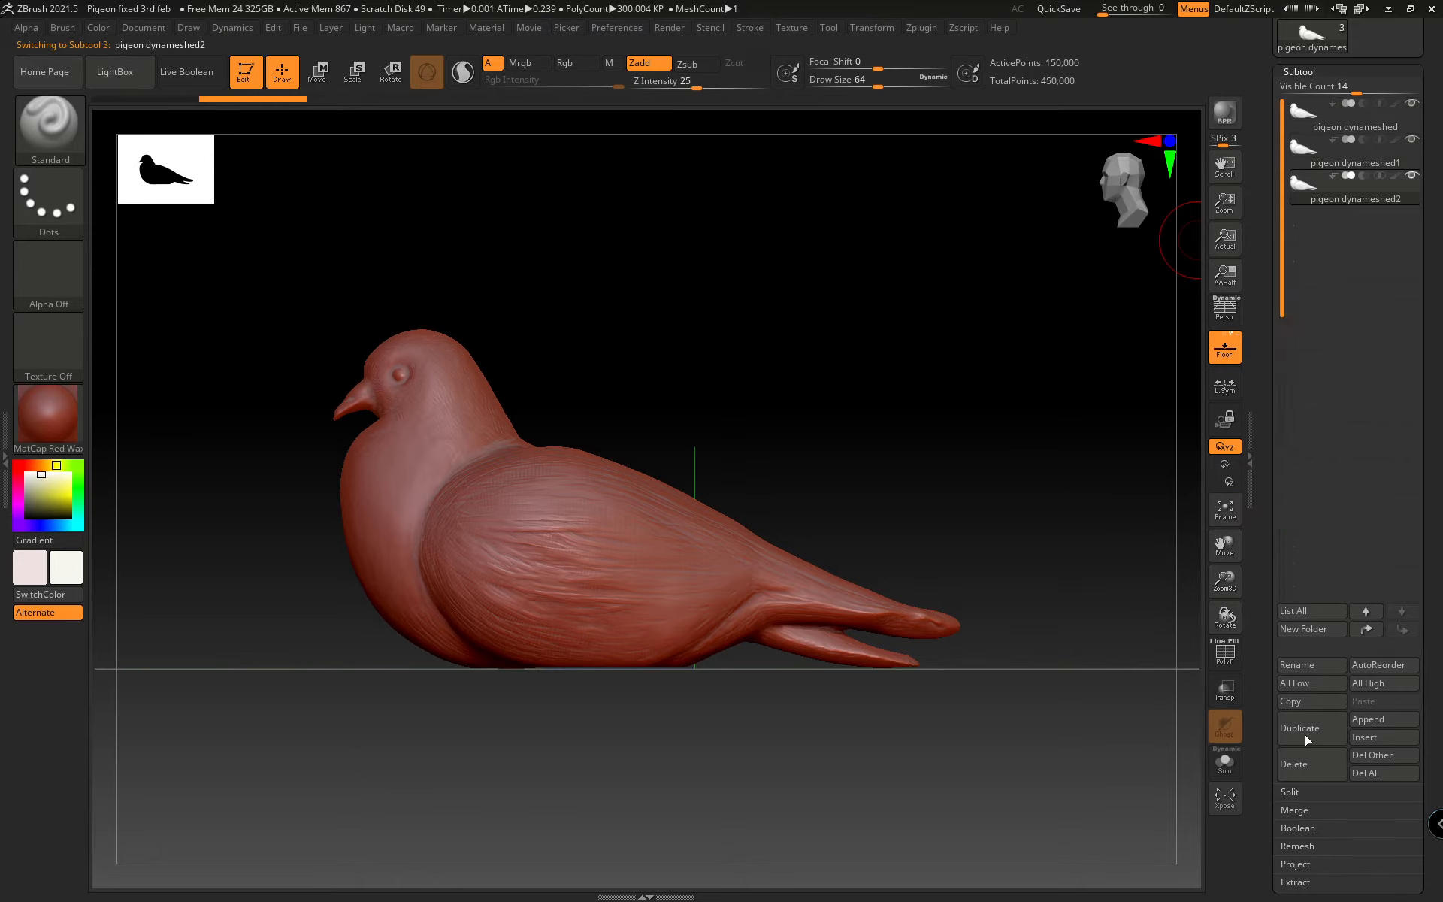
click(1361, 117)
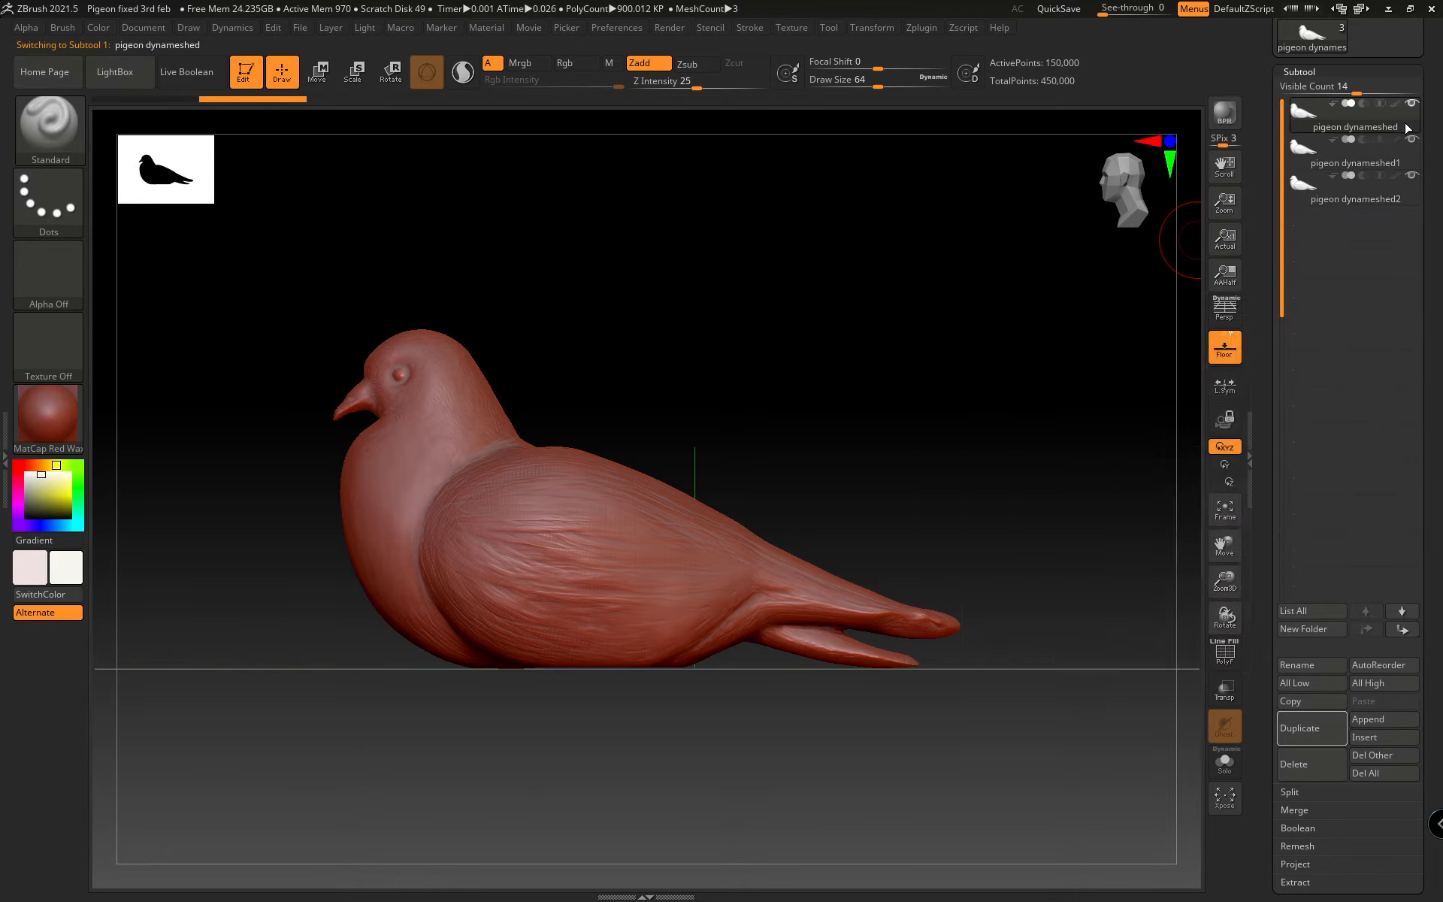
Hide the pigeon dynameshed2 copy and reselect the original pigeon dynameshed subtool for export
click(922, 27)
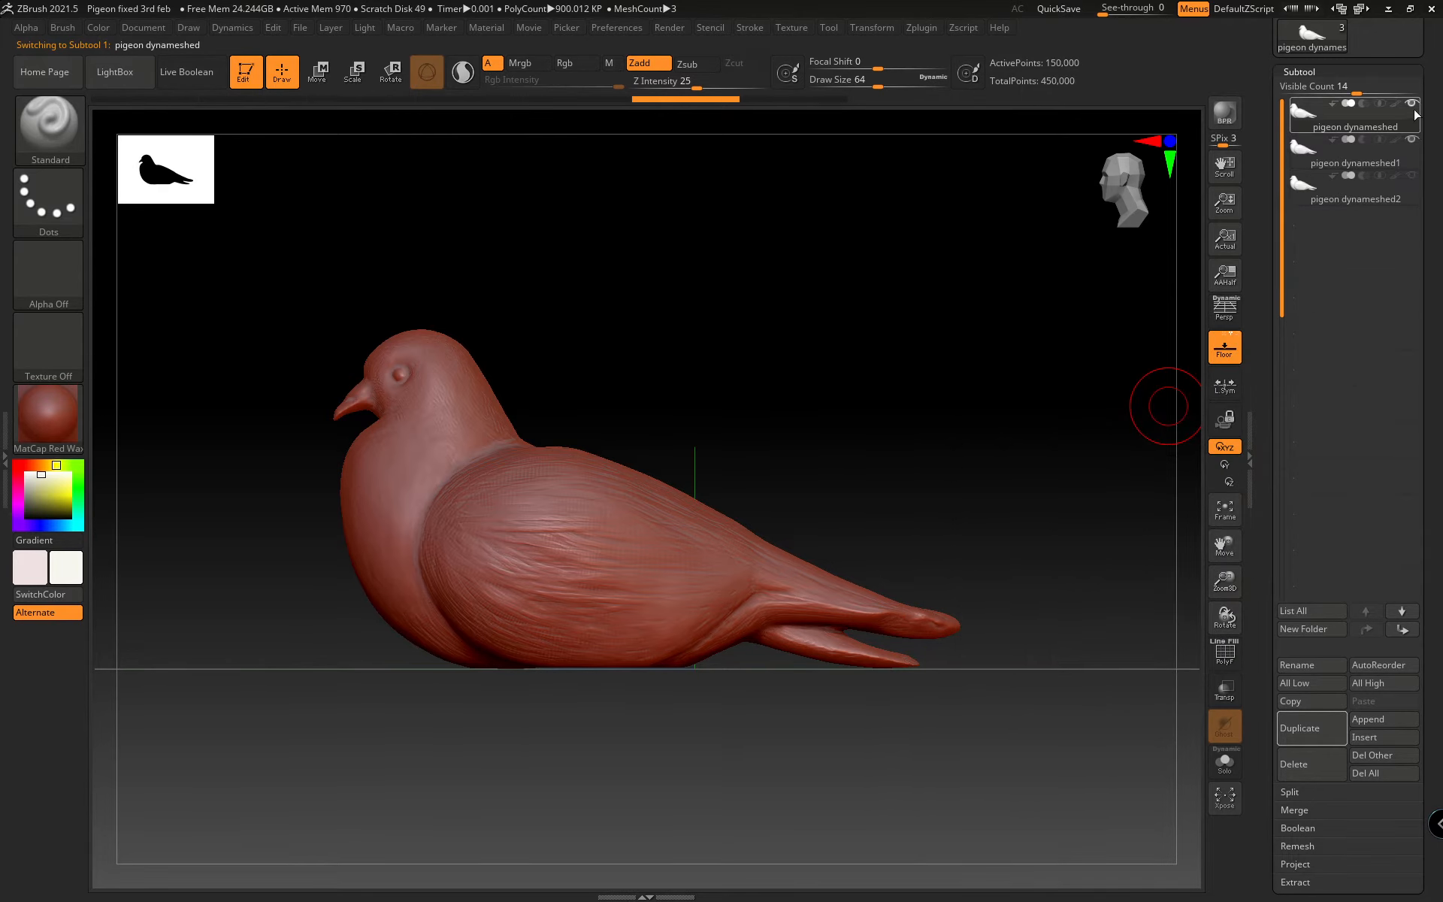
click(928, 32)
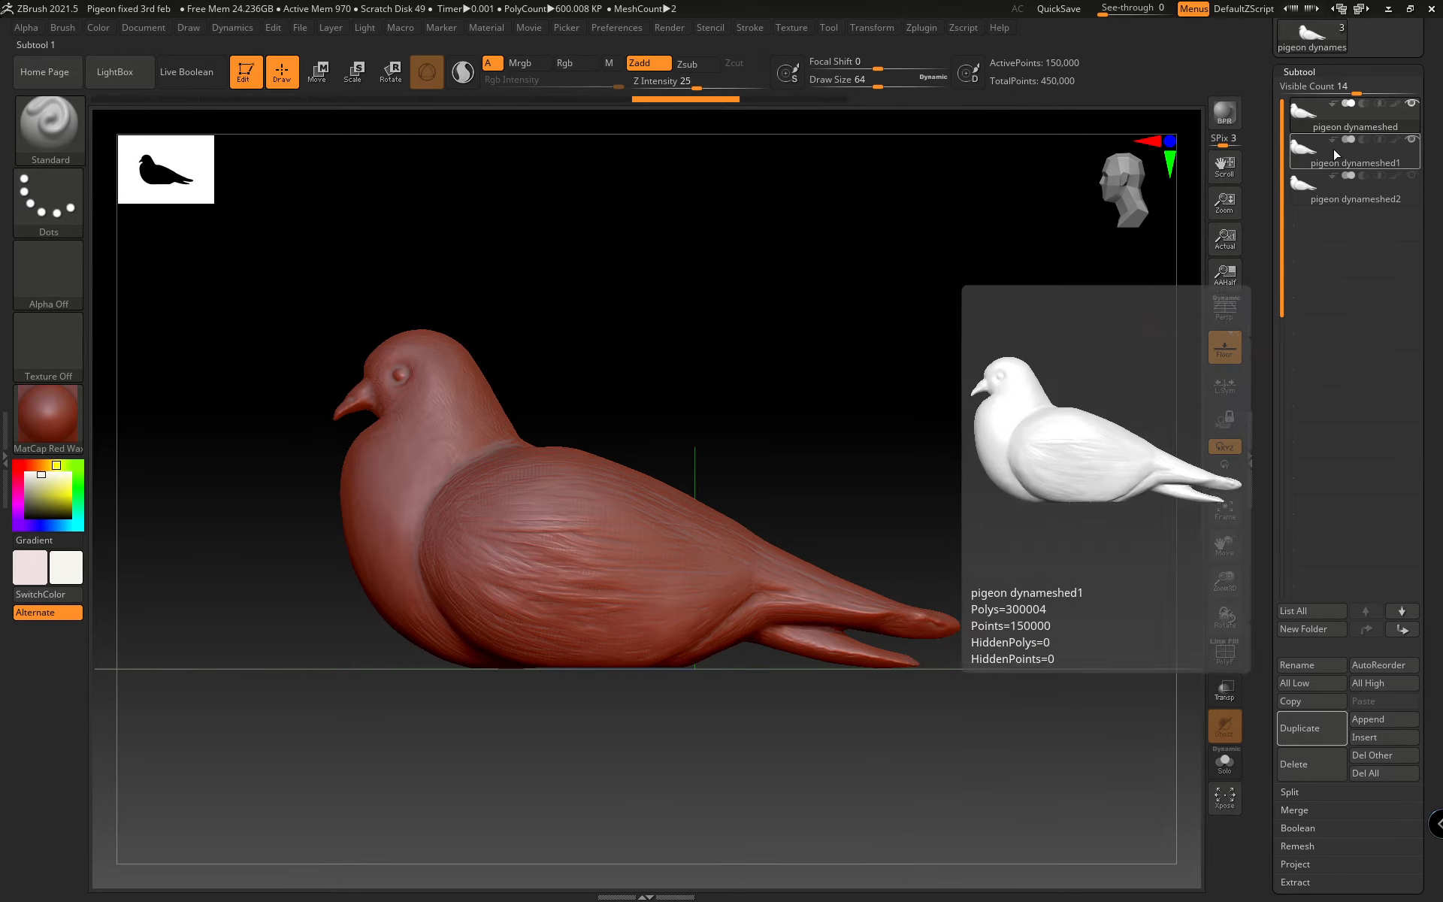
click(1336, 154)
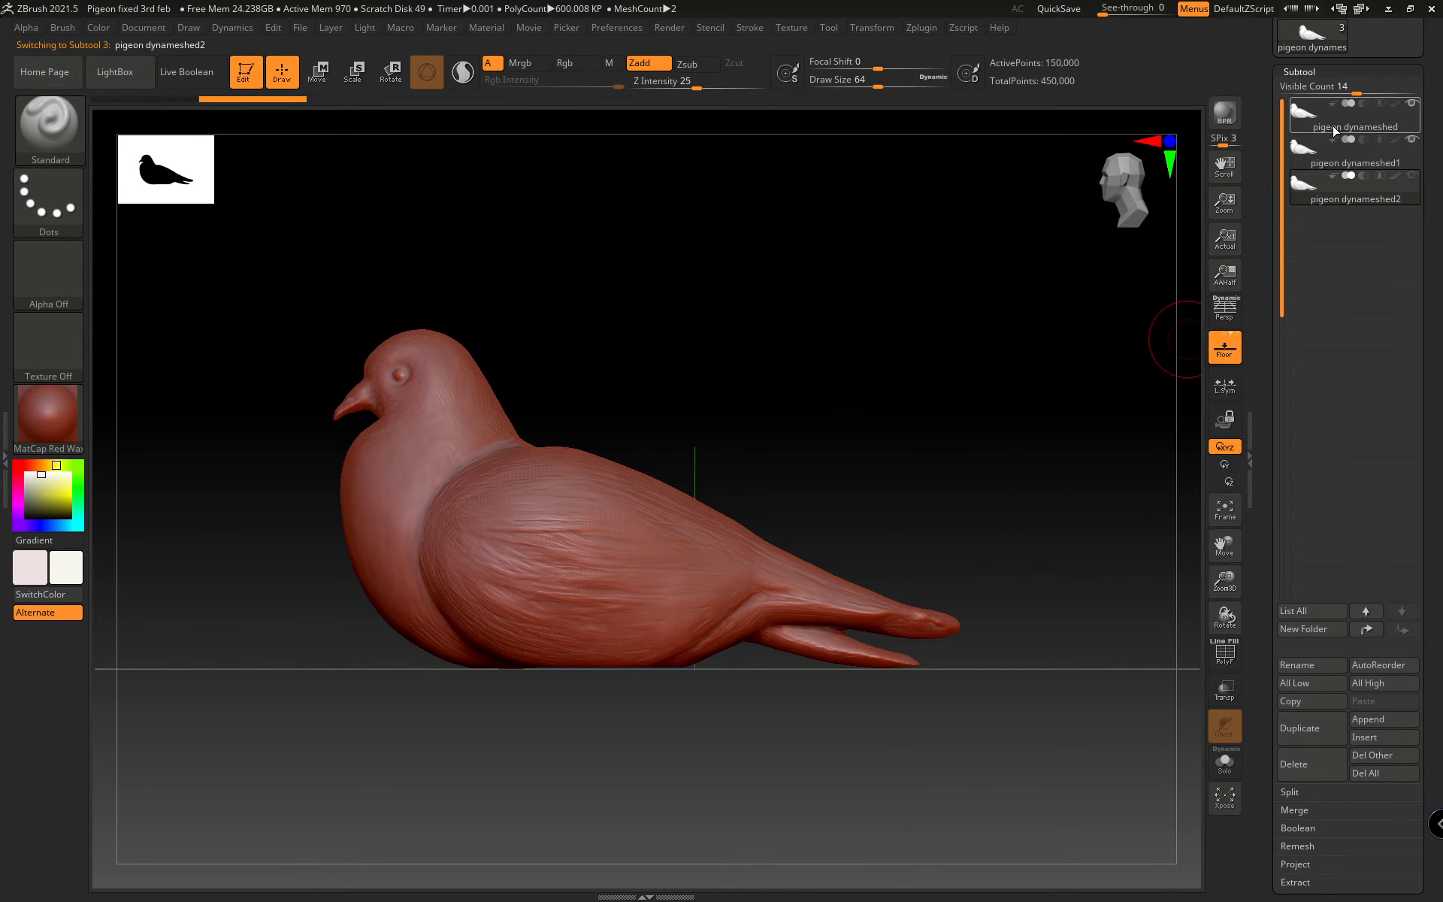
click(1344, 122)
Try including textures and polypaint in the 3D Print Hub export, and switch both options off again
click(921, 28)
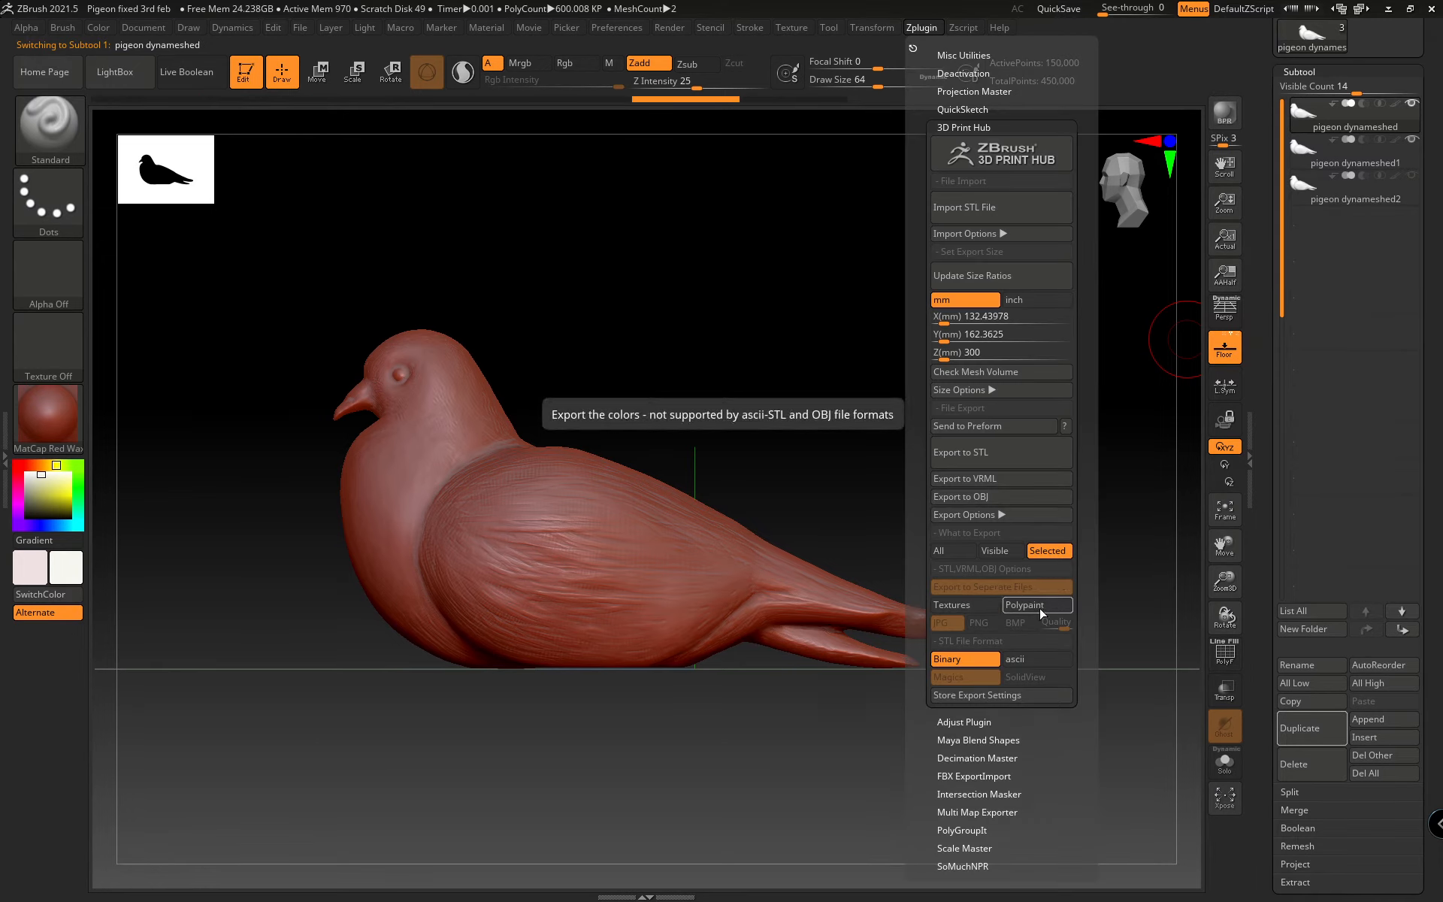
click(966, 605)
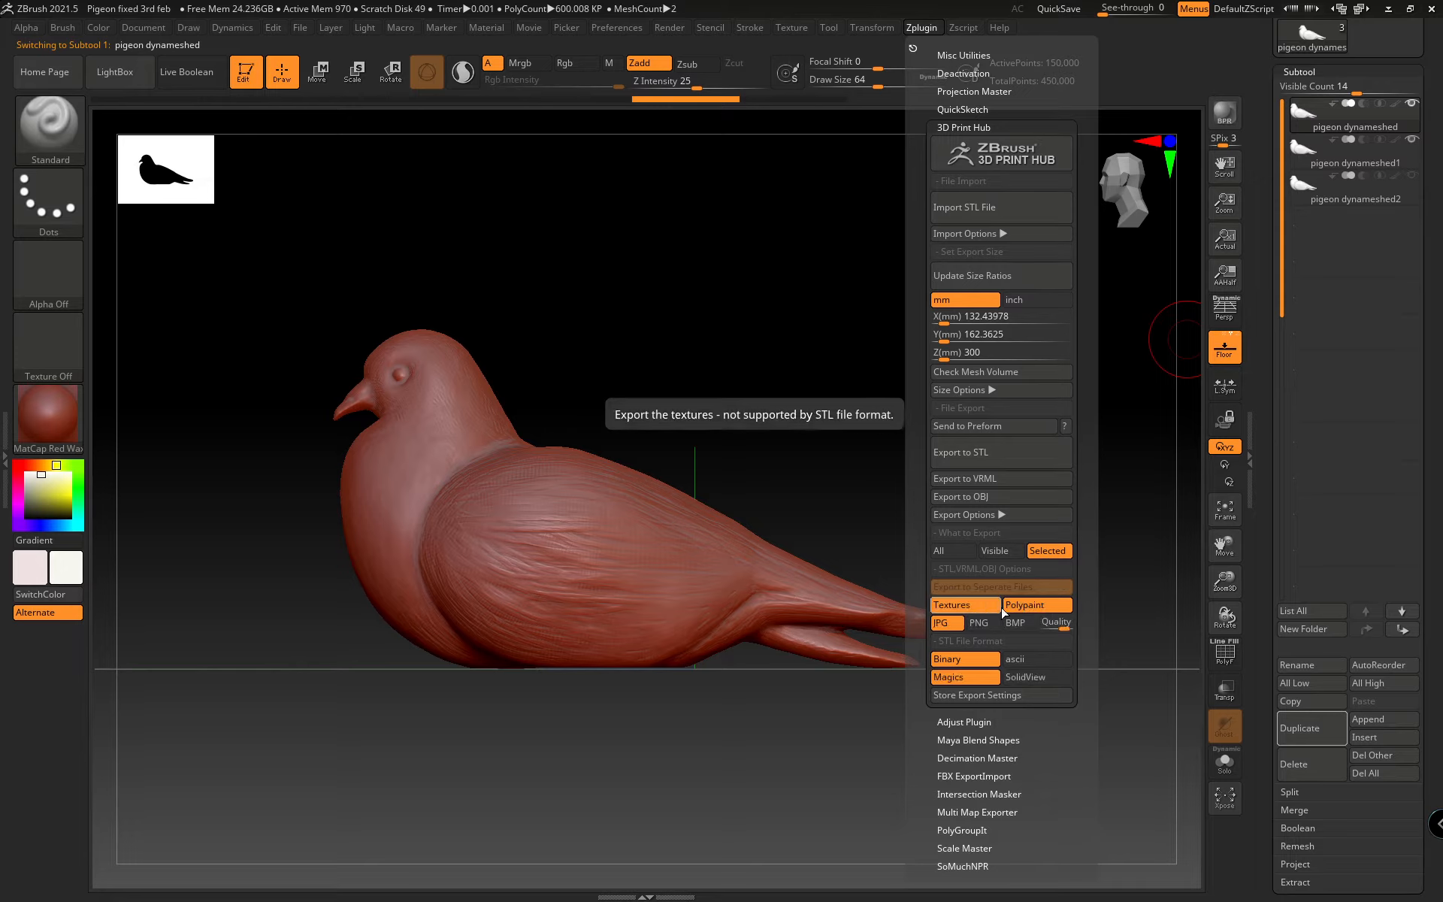
click(967, 606)
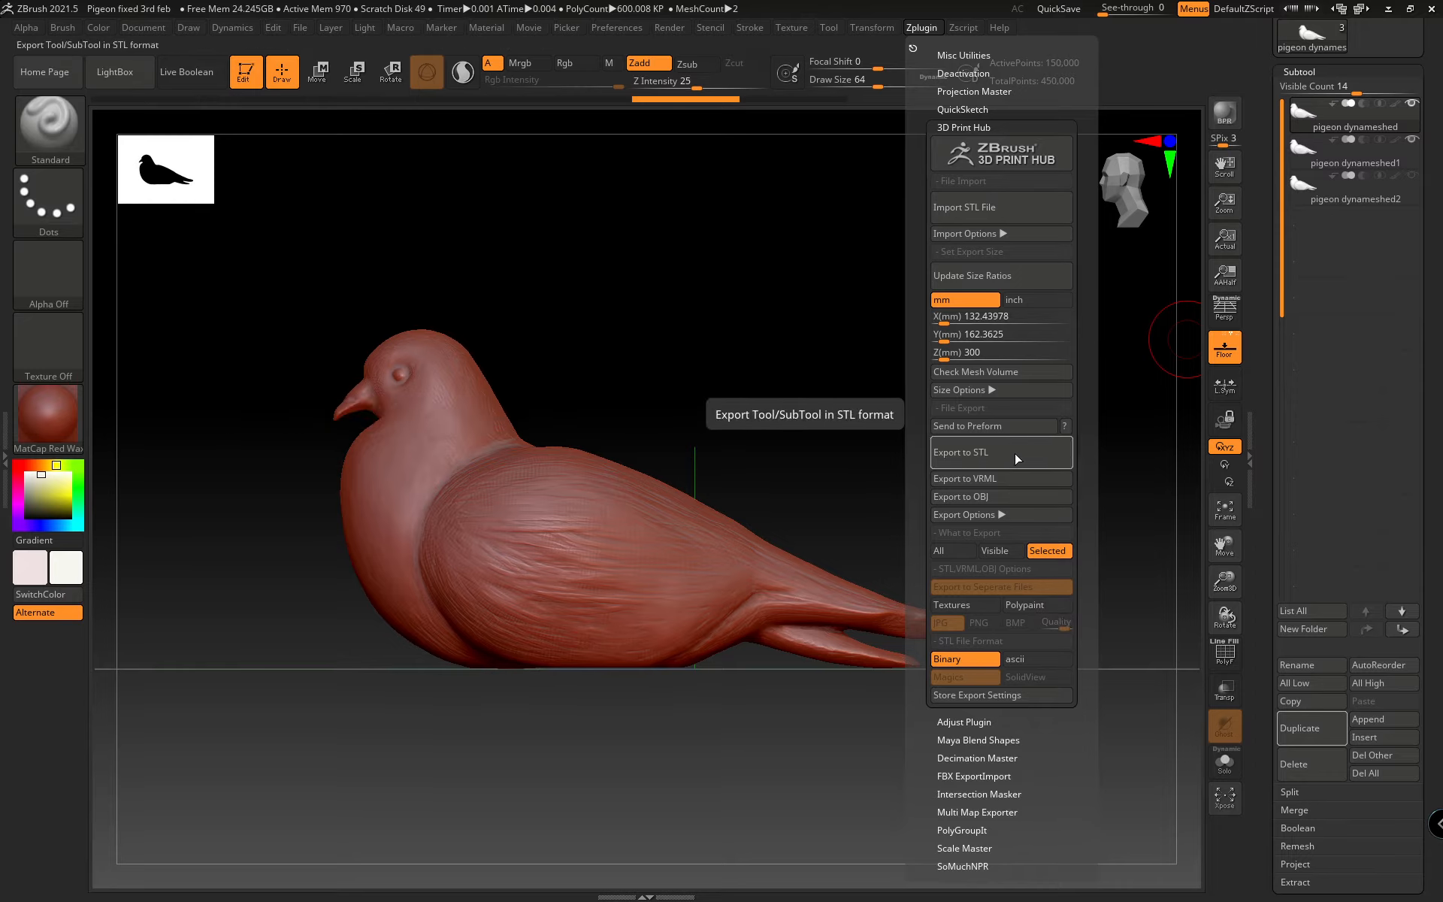
Export the selected pigeon subtool to OBJ, overwriting the existing pigeon 150k file
click(987, 503)
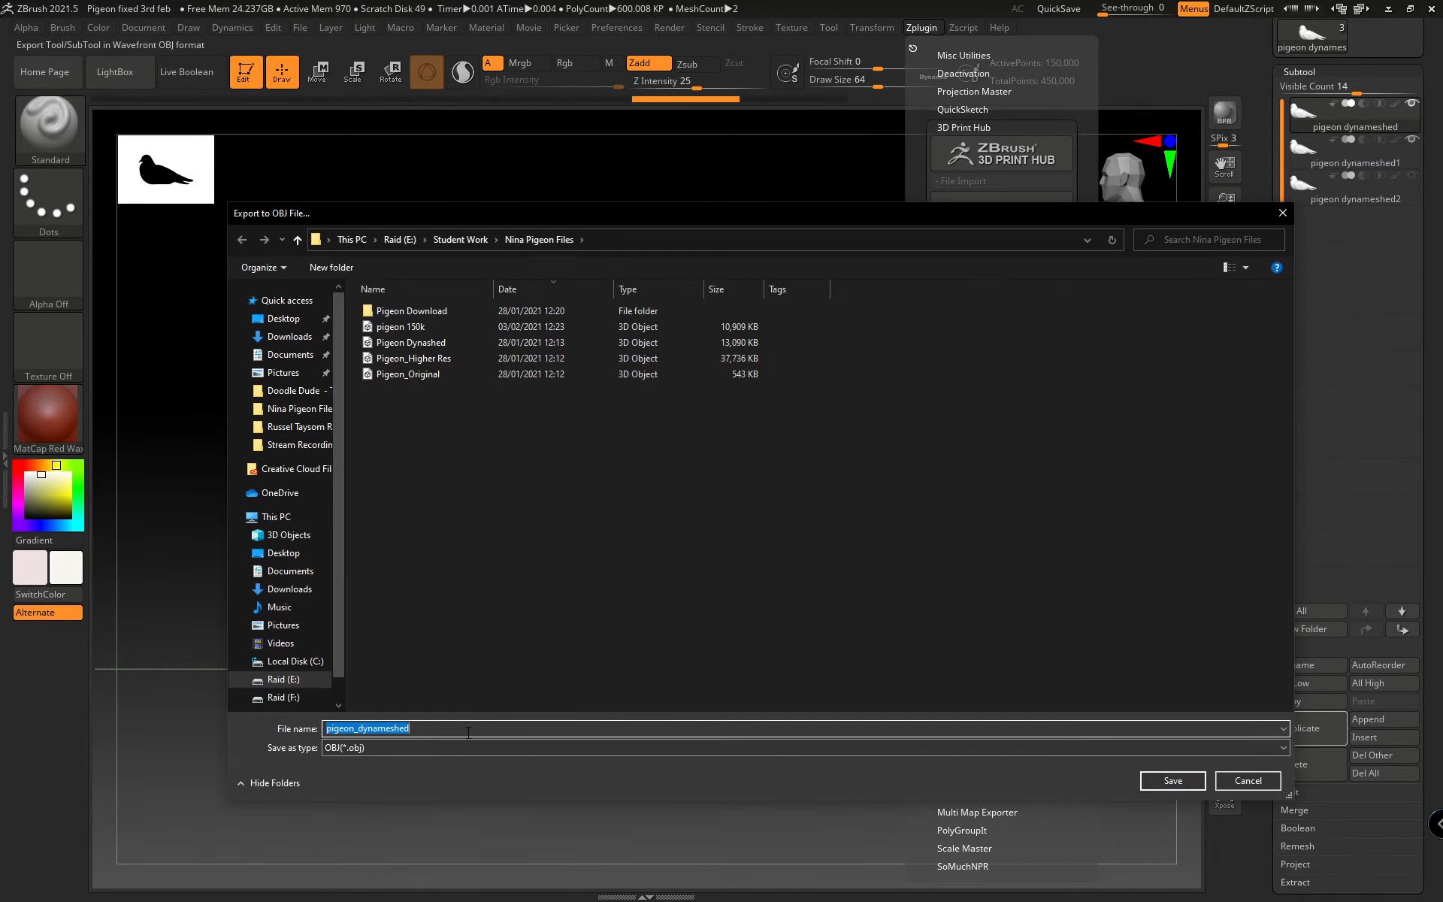
click(412, 327)
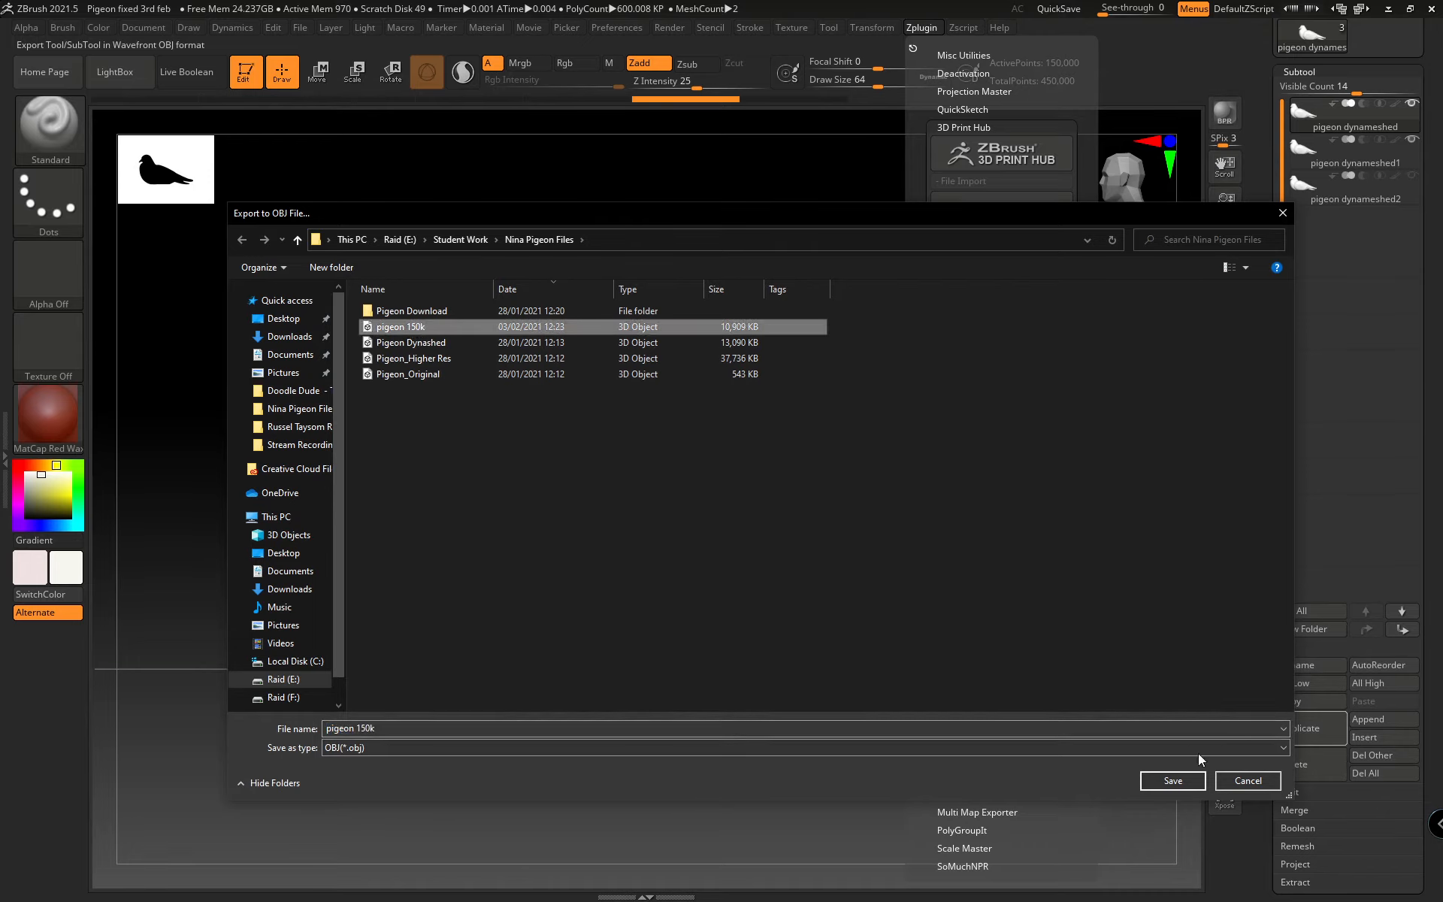
click(1176, 782)
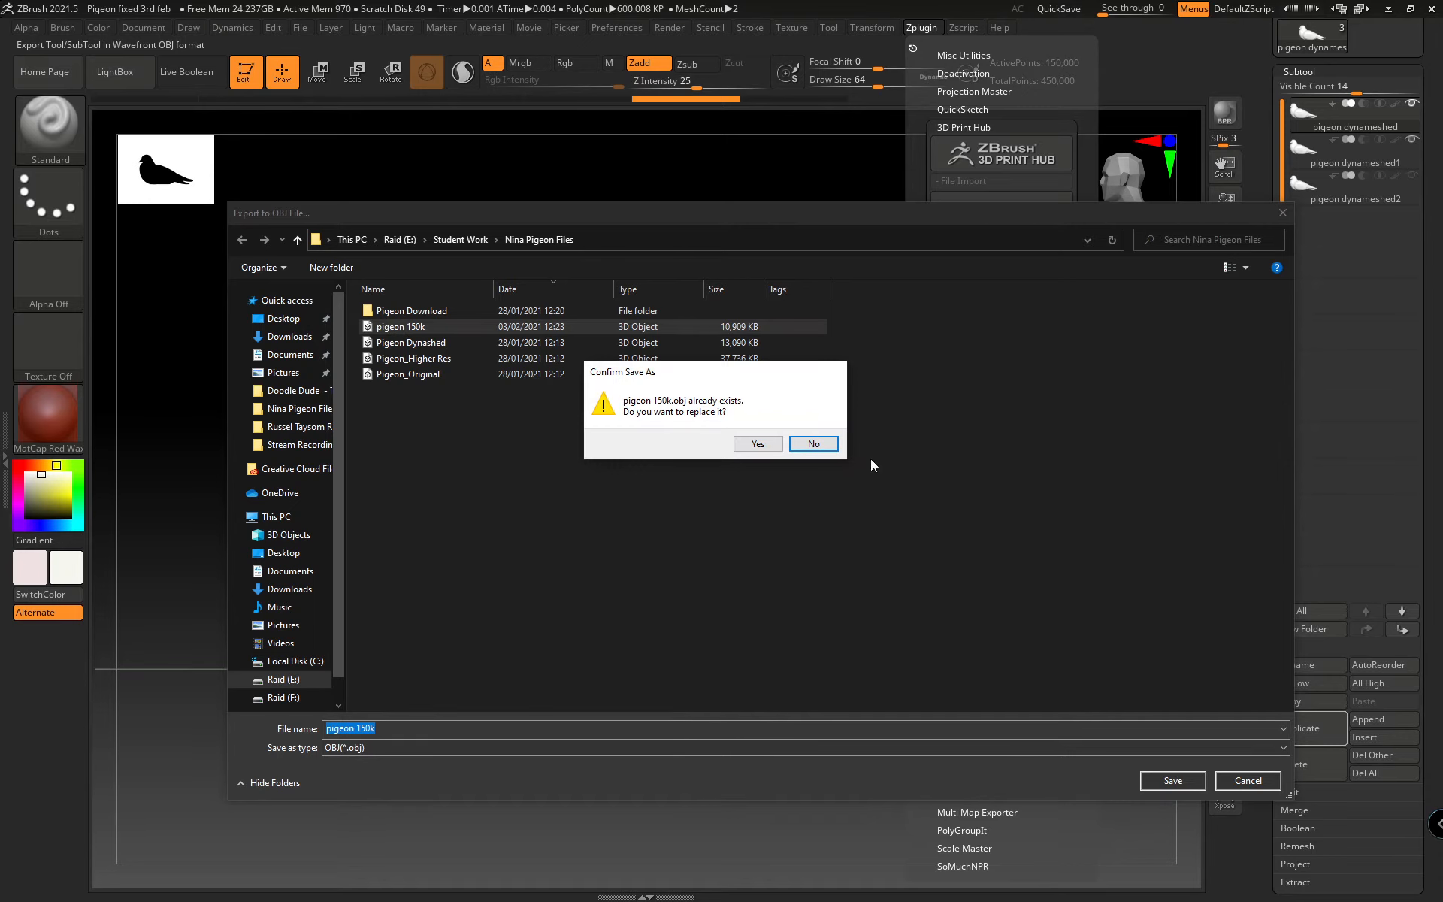
click(757, 439)
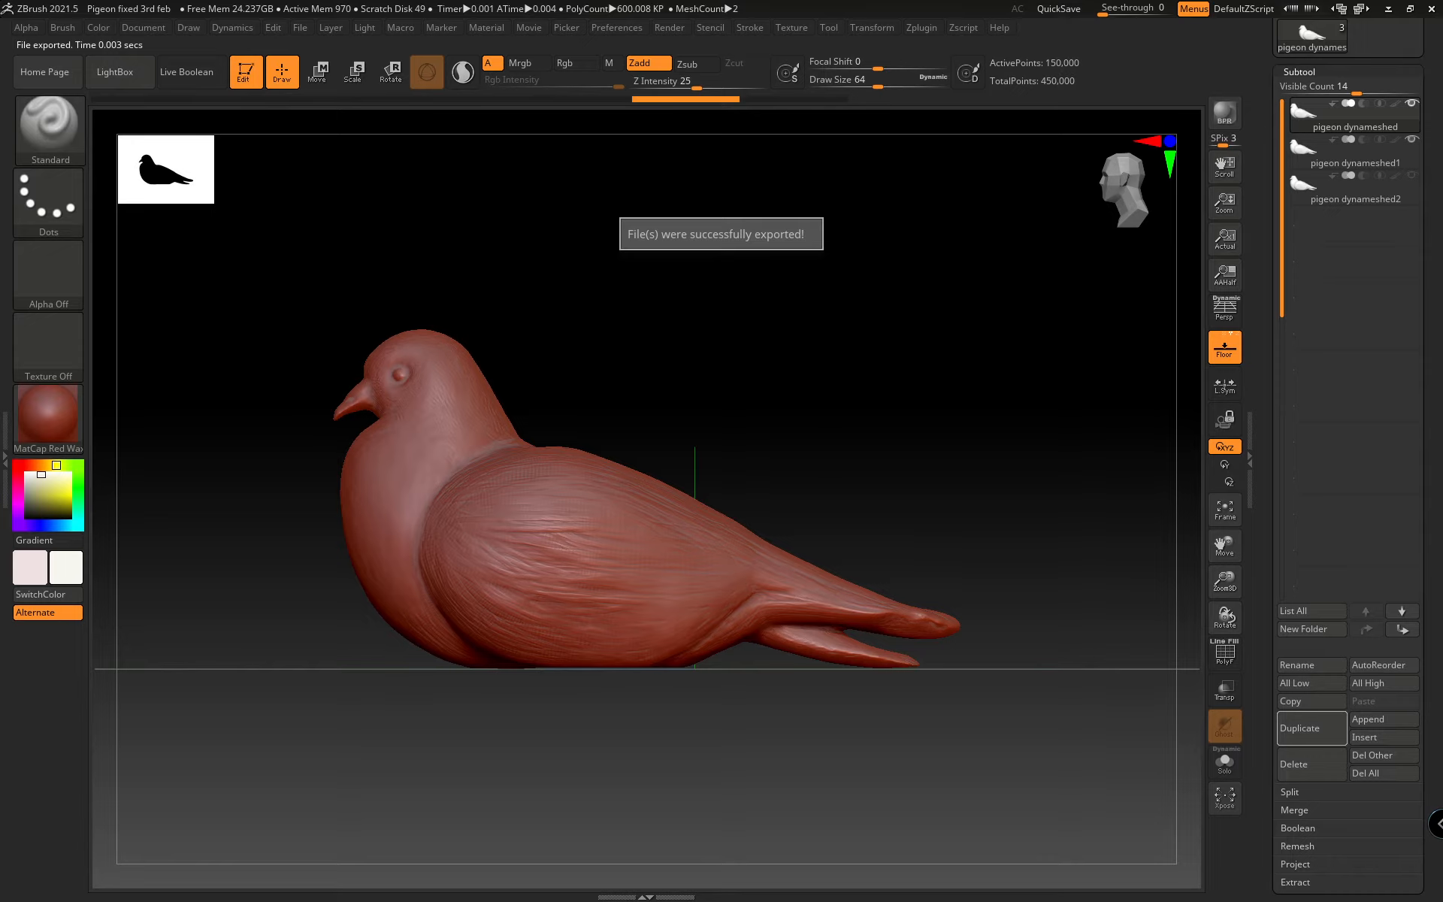
Switch to File Explorer, move the pigeon 150k MTL file to the Recycle Bin, select the pigeon 150k 3D object, and return to ZBrush
drag(0, 82, 243, 158)
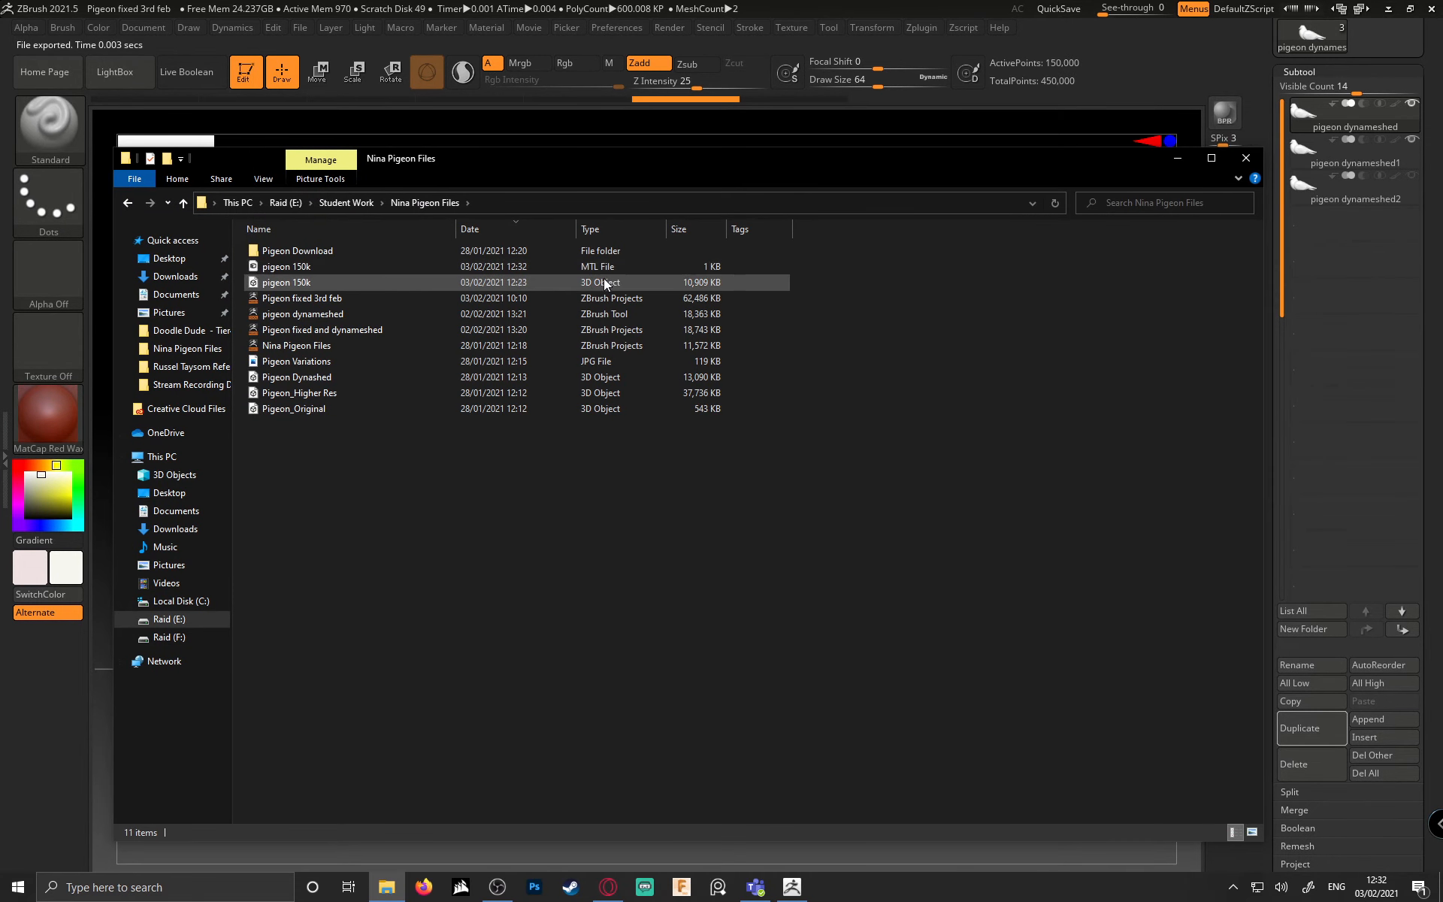
click(428, 284)
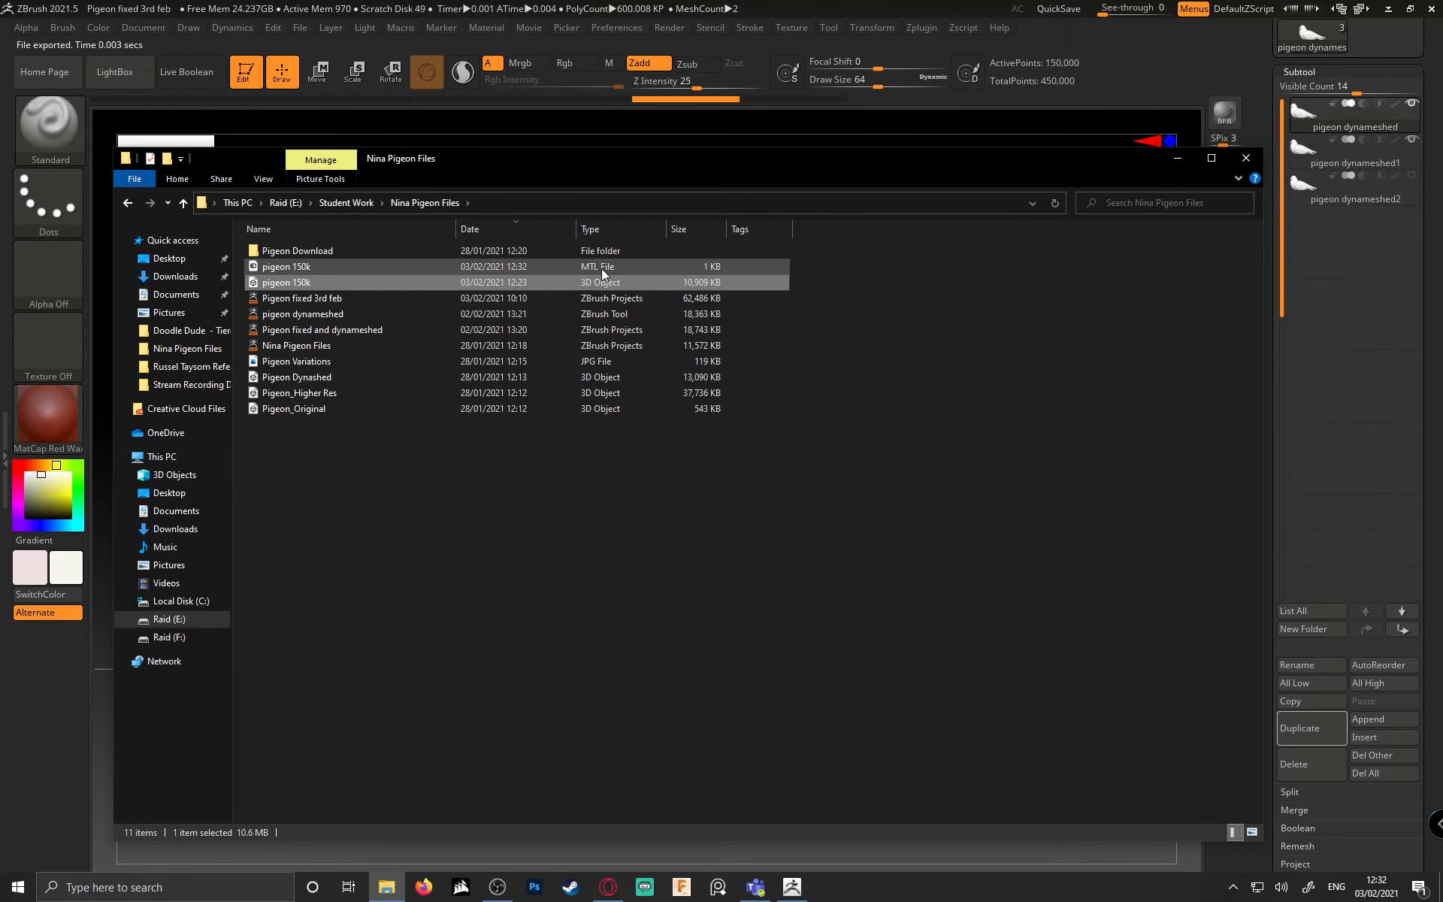
right_click(388, 264)
click(477, 527)
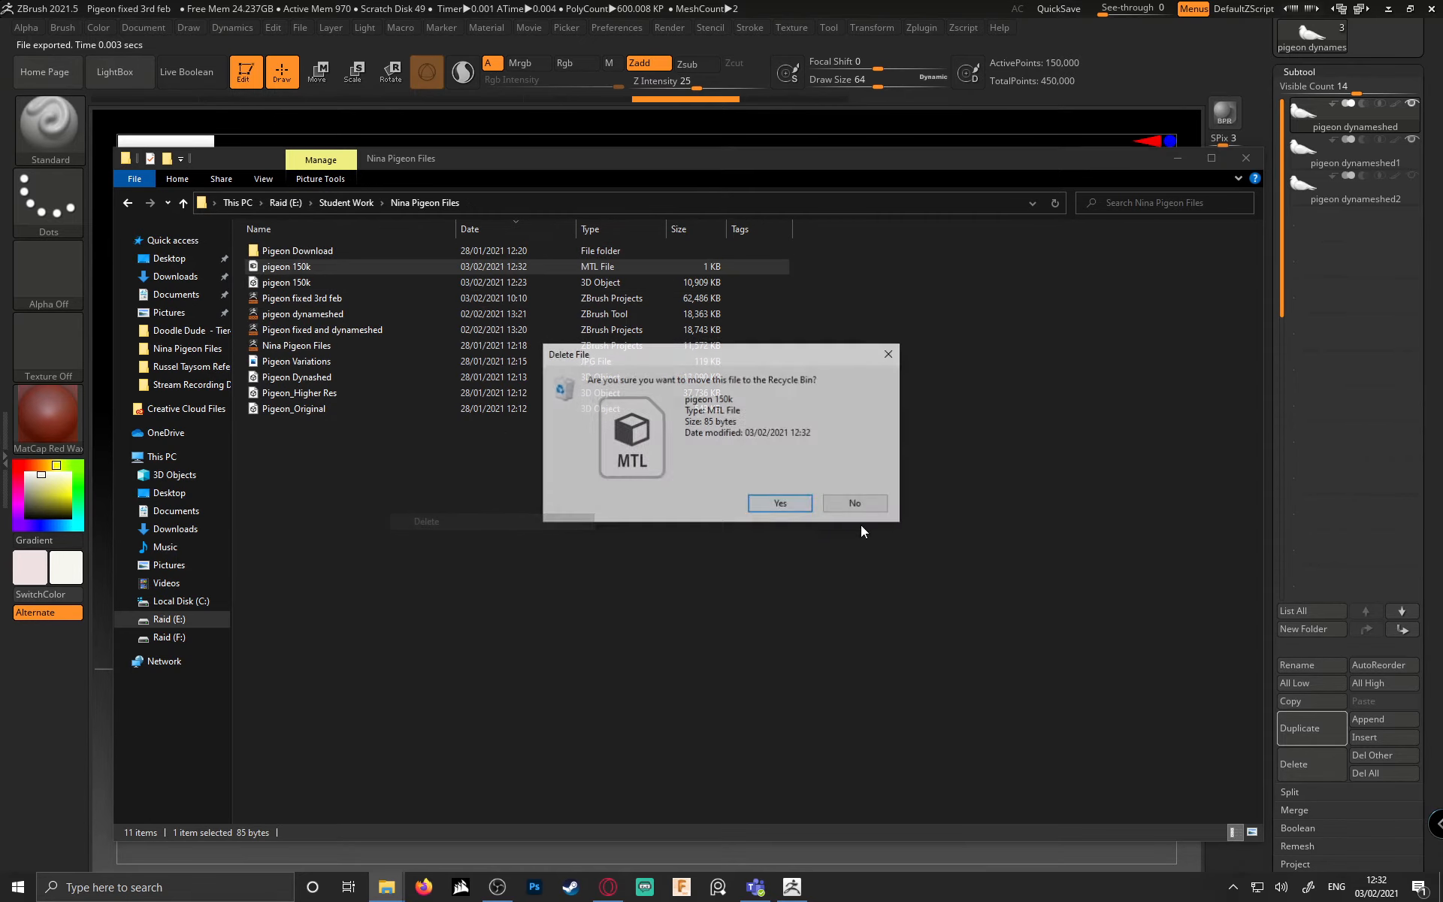
click(792, 506)
click(300, 267)
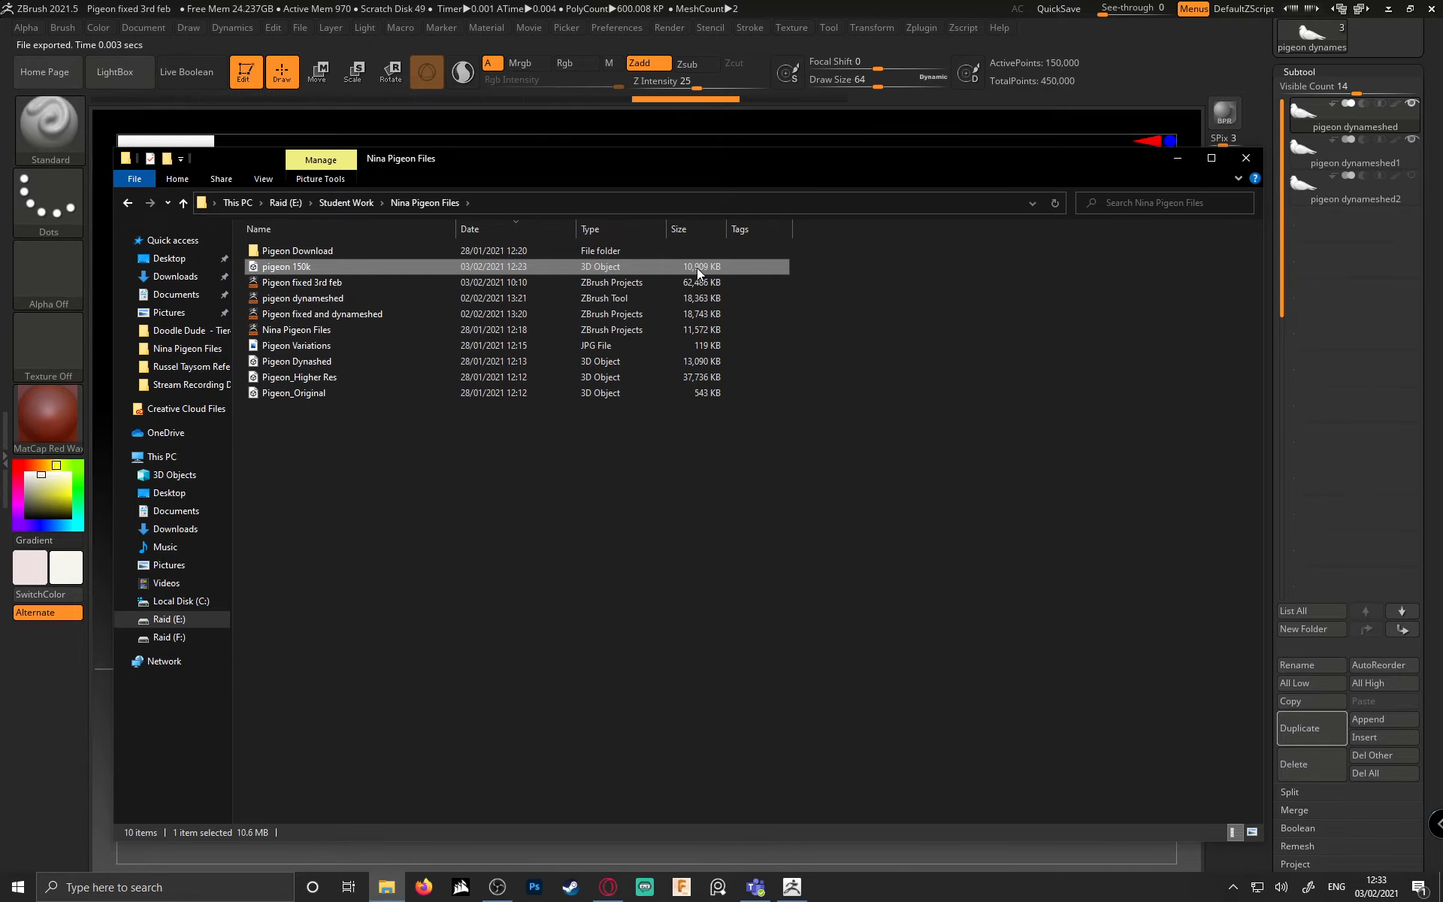
click(1180, 163)
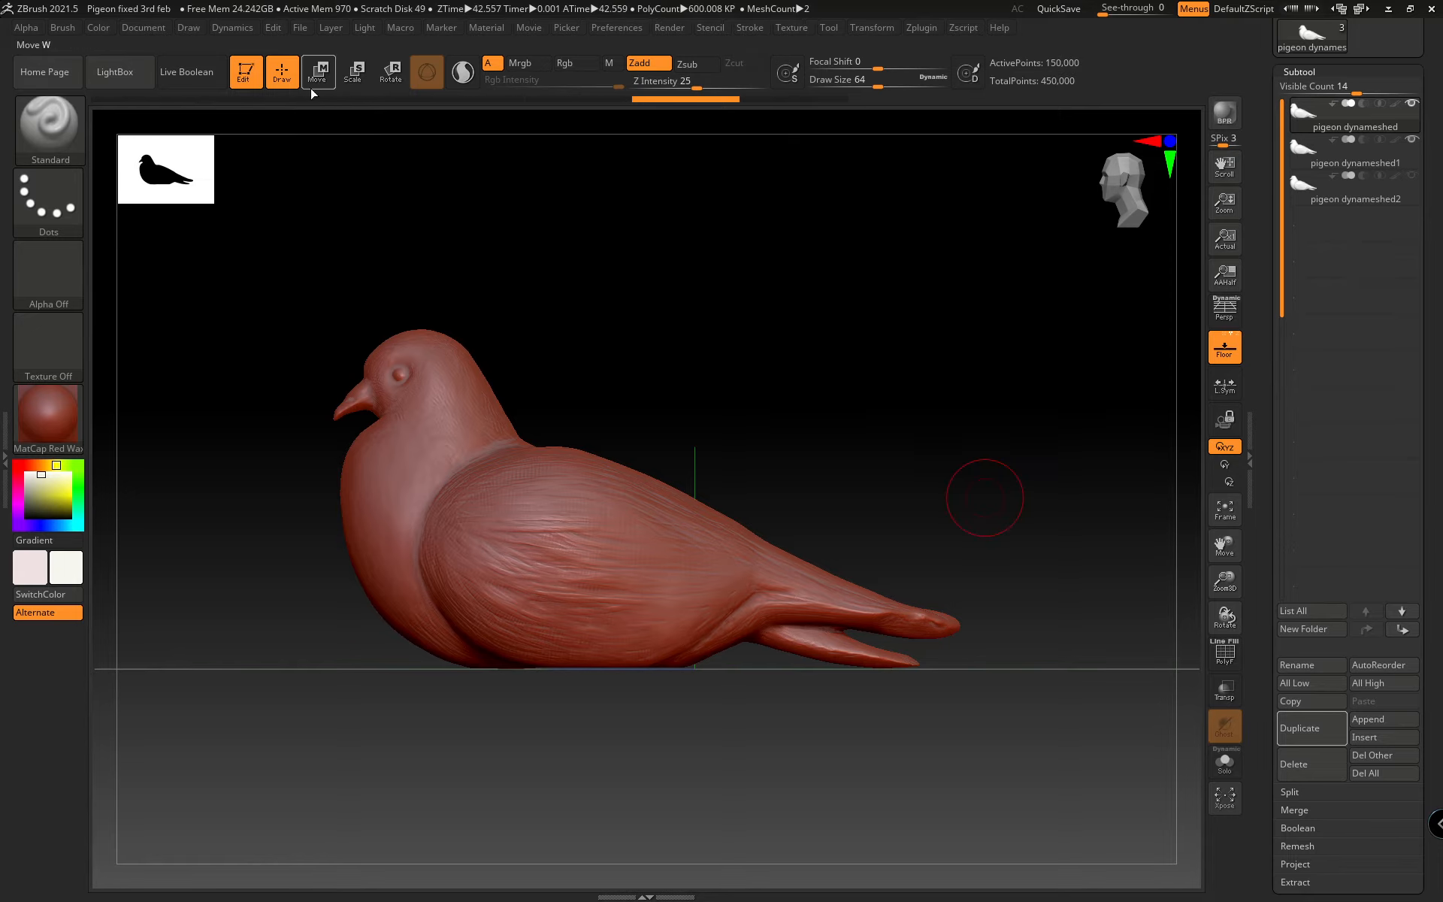
Bring the original pigeon subtool back to its high-resolution state through the undo history and select pigeon dynameshed1
drag(643, 101, 79, 106)
click(1419, 160)
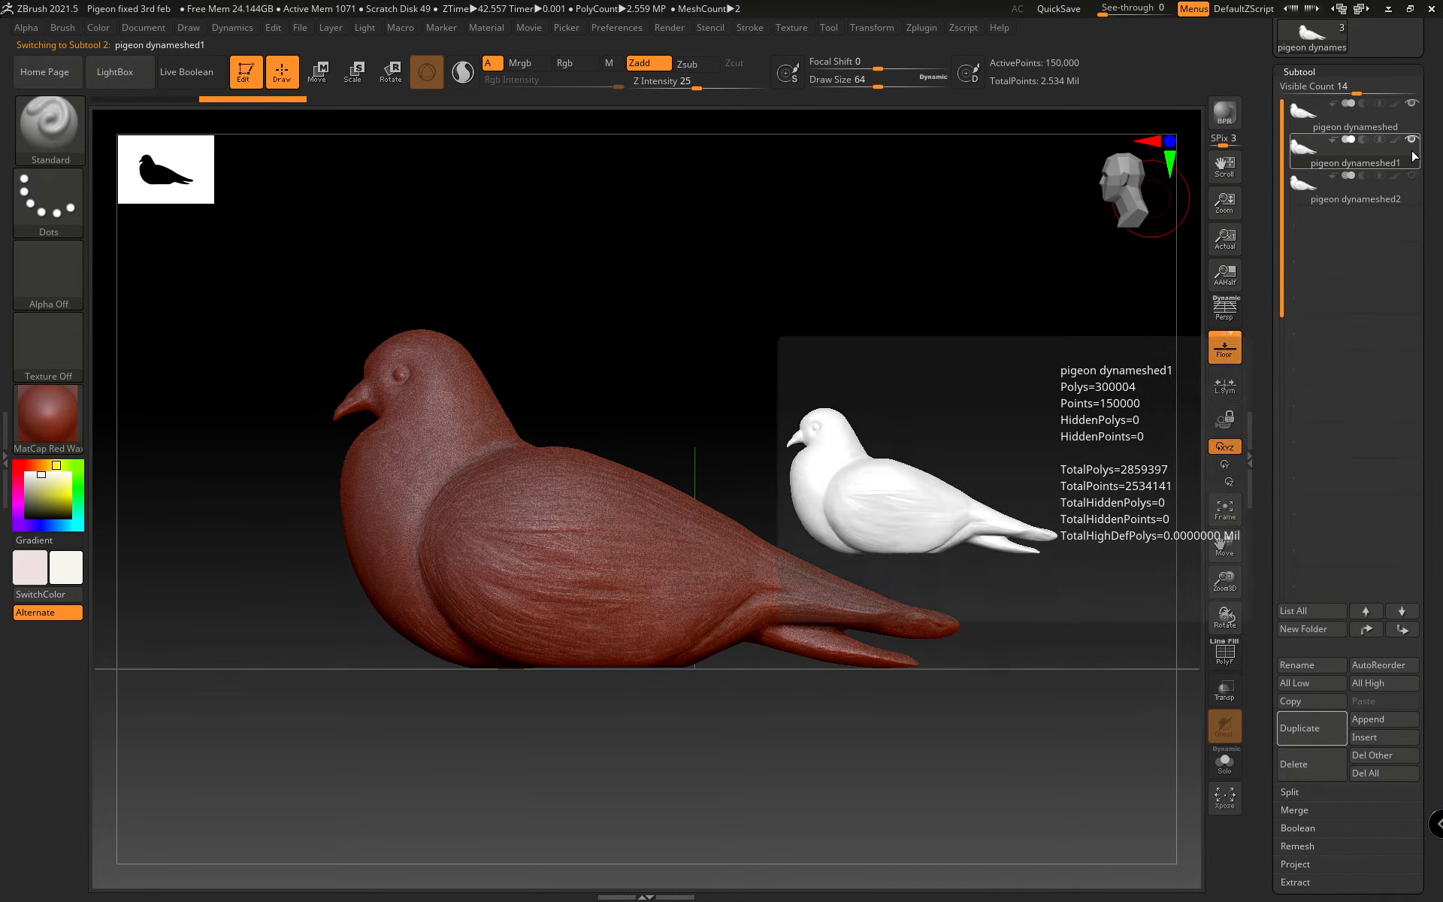
Delete the duplicate subtools pigeon dynameshed1 and pigeon dynameshed2, keeping only the original pigeon dynameshed
click(1294, 764)
click(1189, 802)
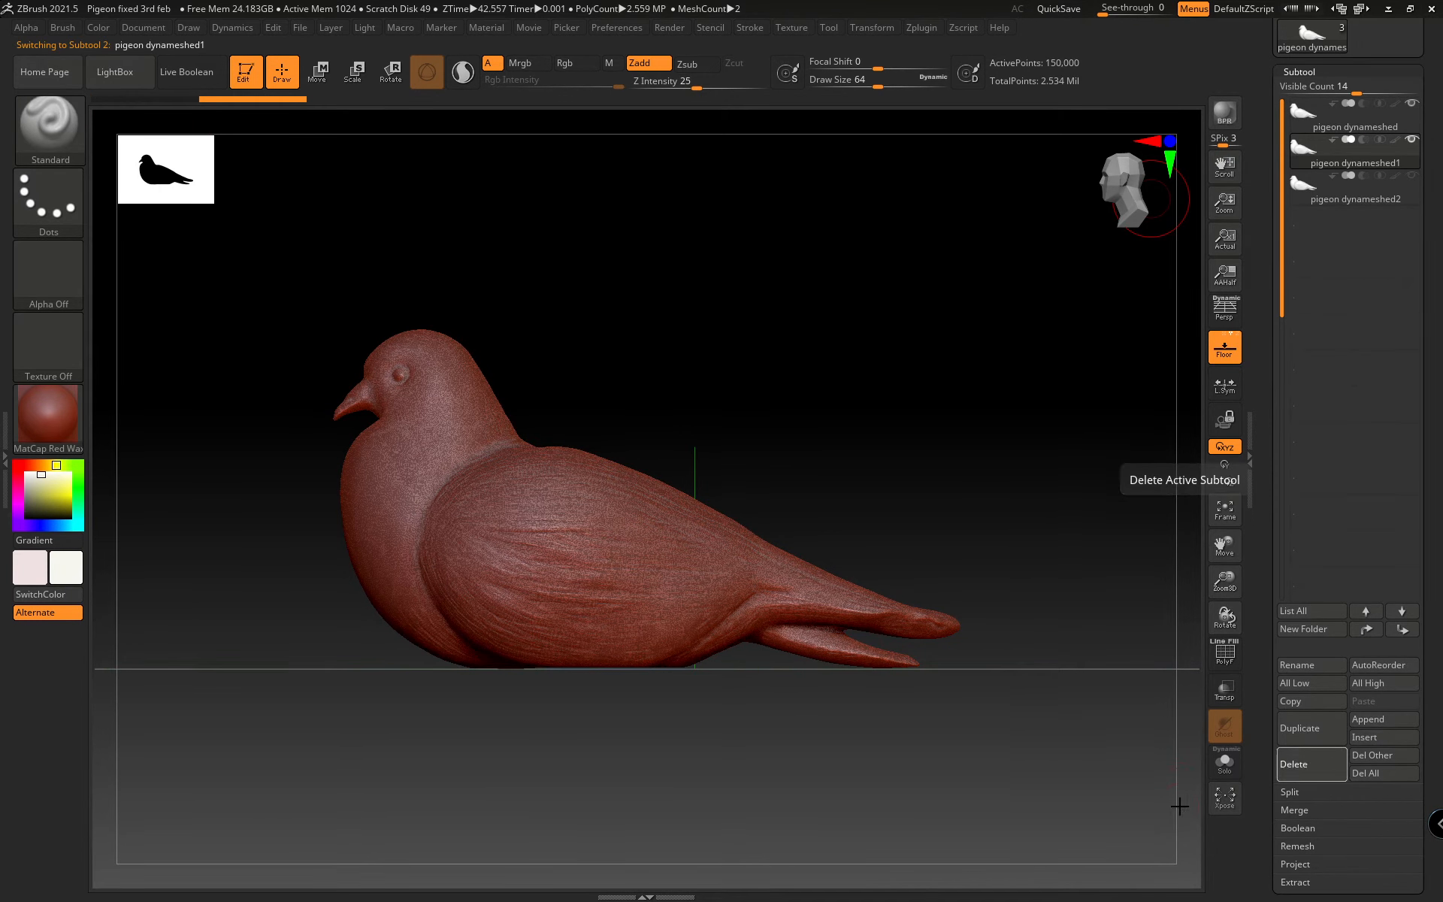
click(1326, 763)
click(1175, 795)
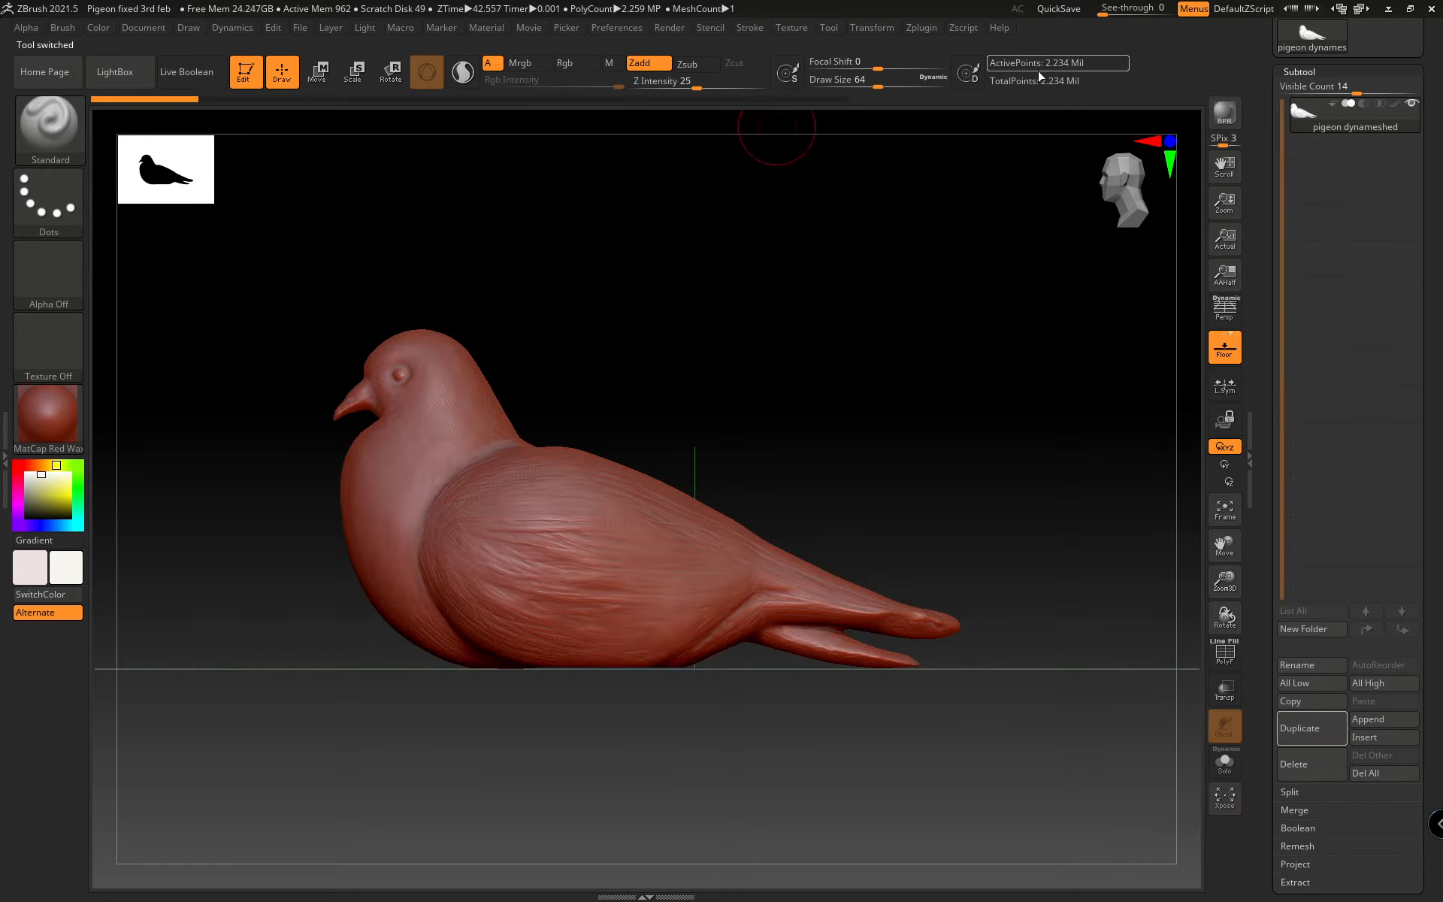
Divide the pigeon mesh once with smoothing on and delete its lower subdivision level
scroll(1317, 611, down, 3)
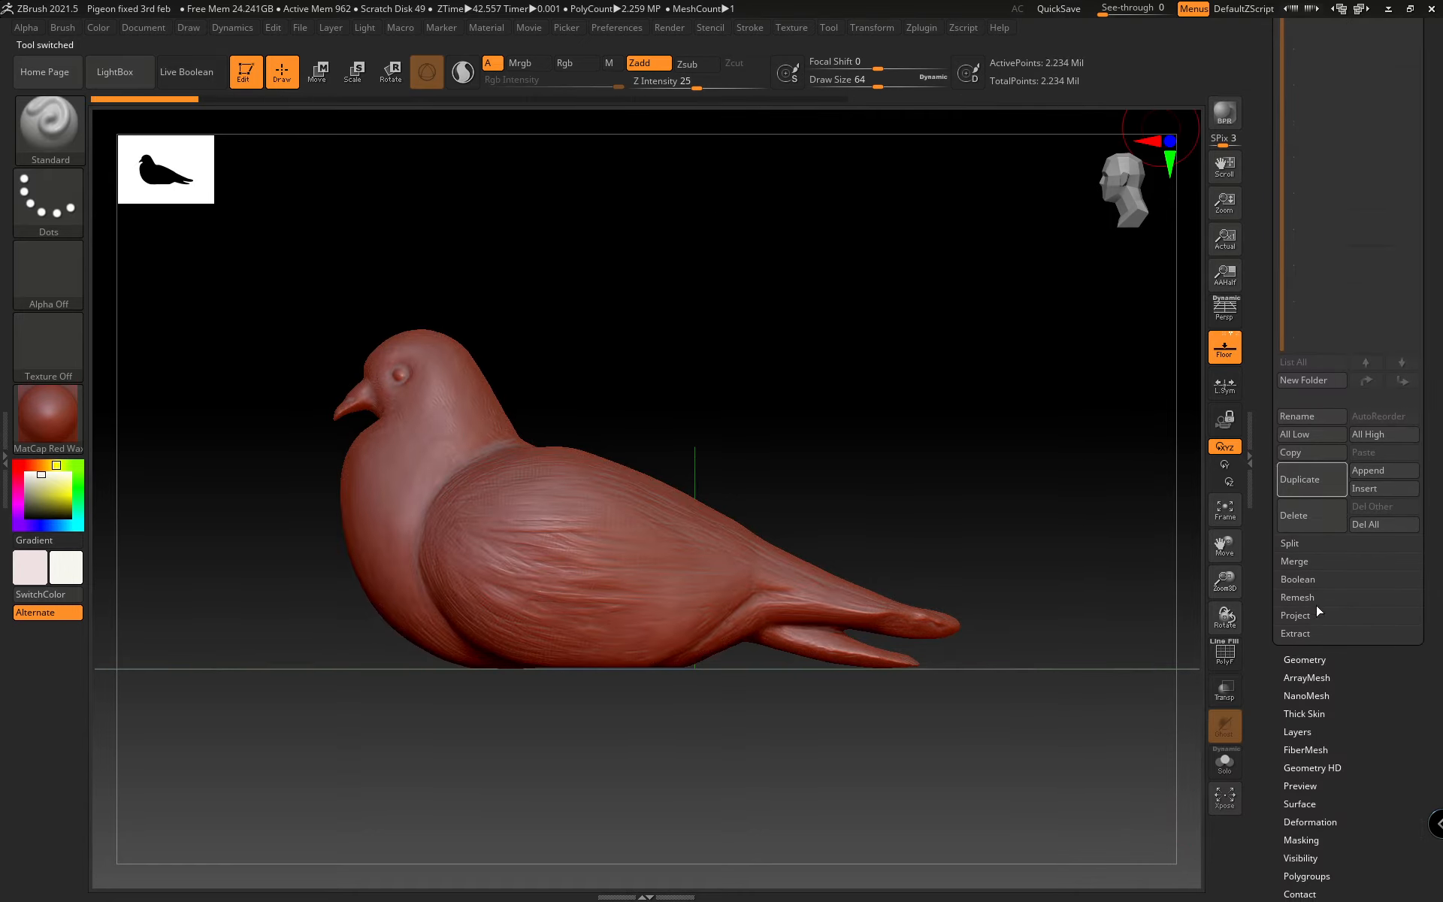
click(1299, 661)
scroll(1375, 415, up, 3)
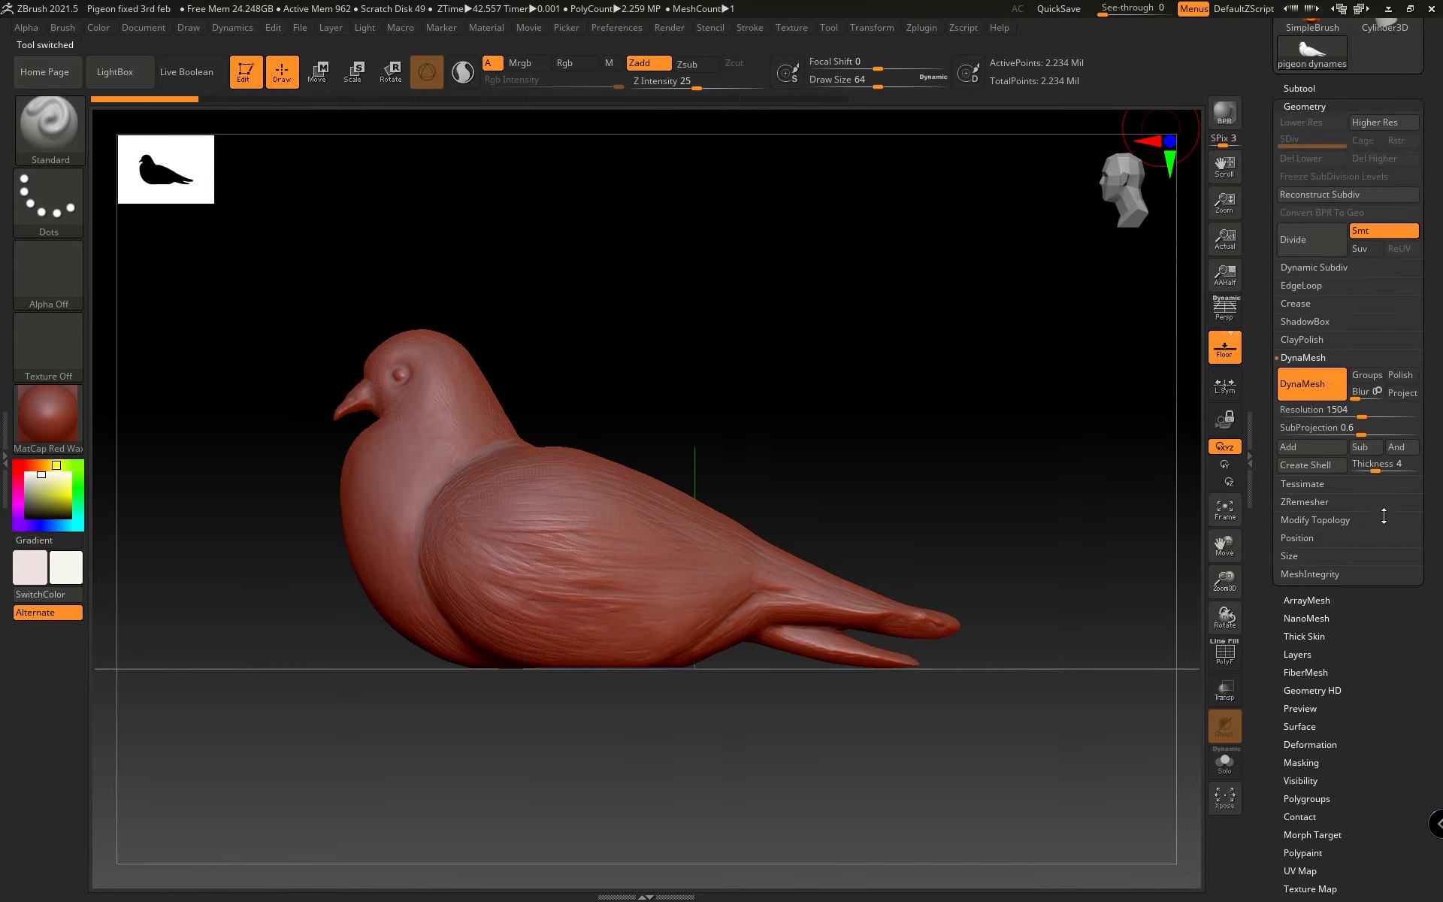
click(1306, 240)
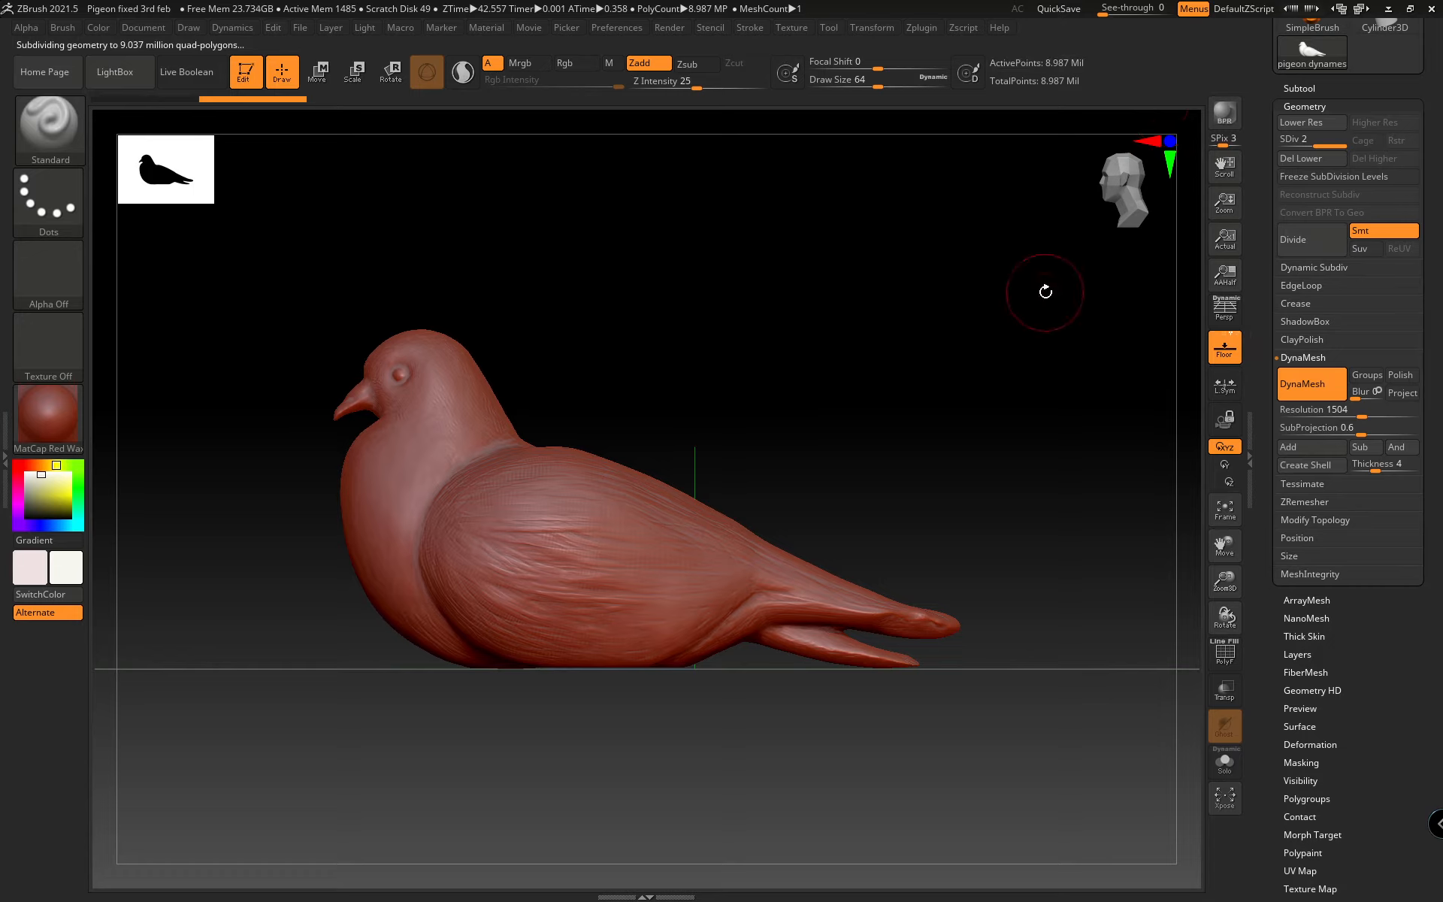
click(1304, 160)
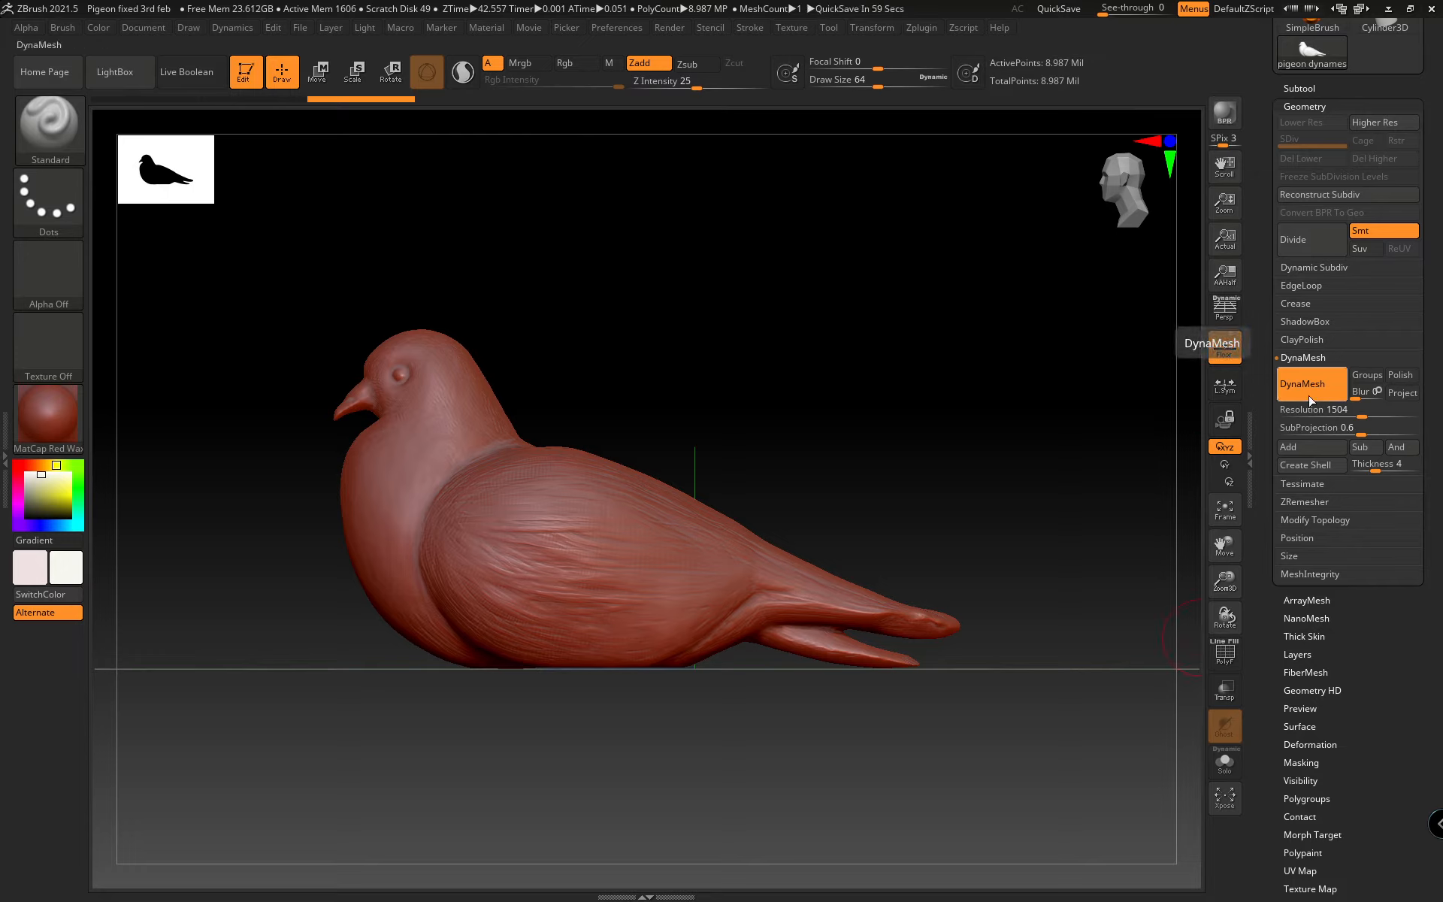
Temporarily hide one half of the pigeon to inspect the inside of the mesh, and show the whole model again
drag(947, 541, 901, 548)
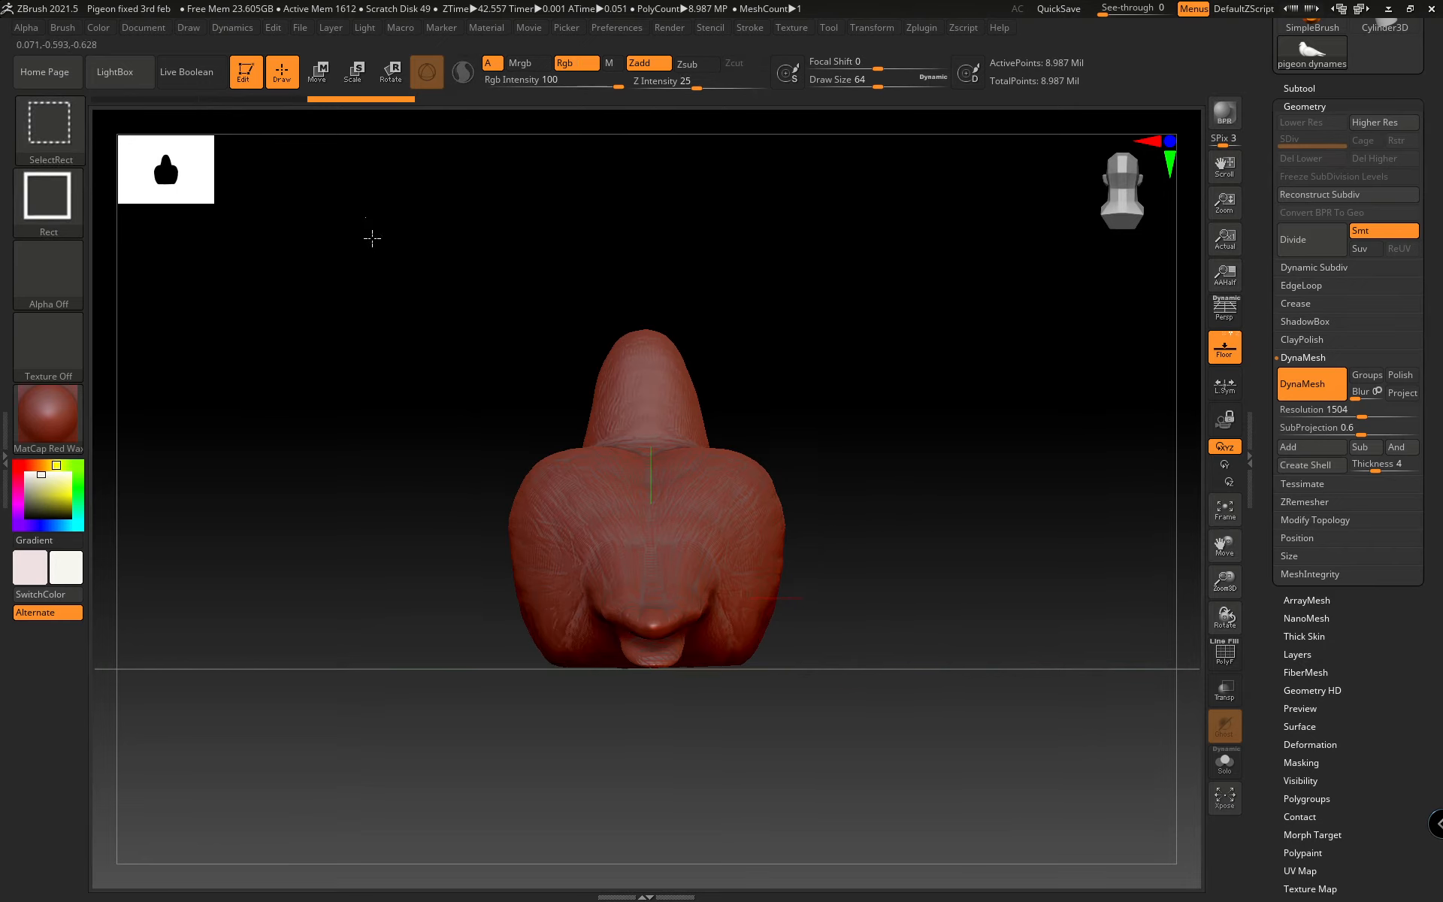
ctrl+shift+drag(366, 218, 653, 791)
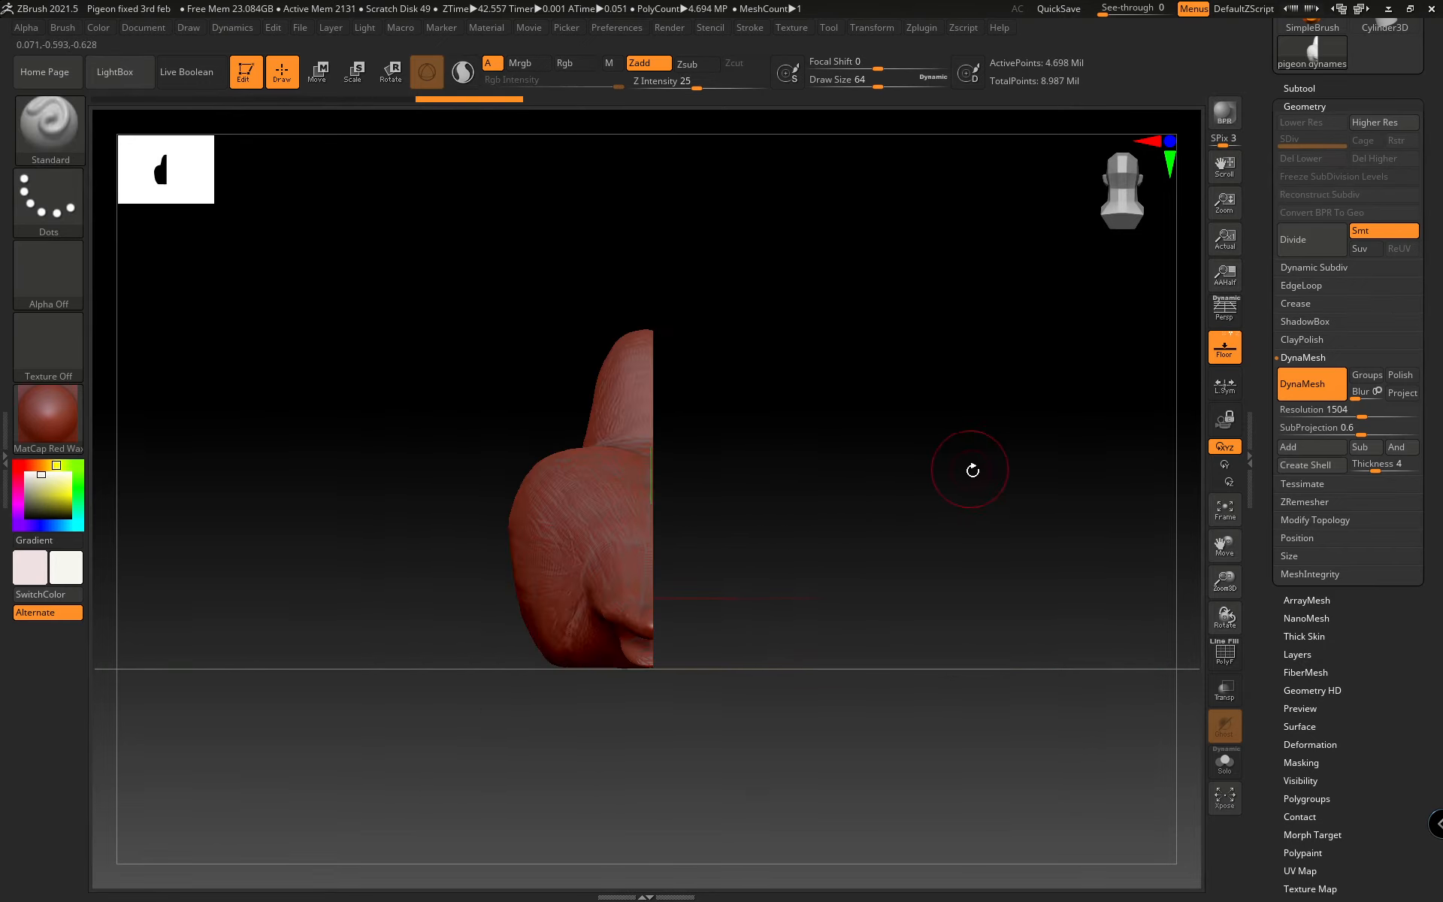
drag(973, 471, 902, 481)
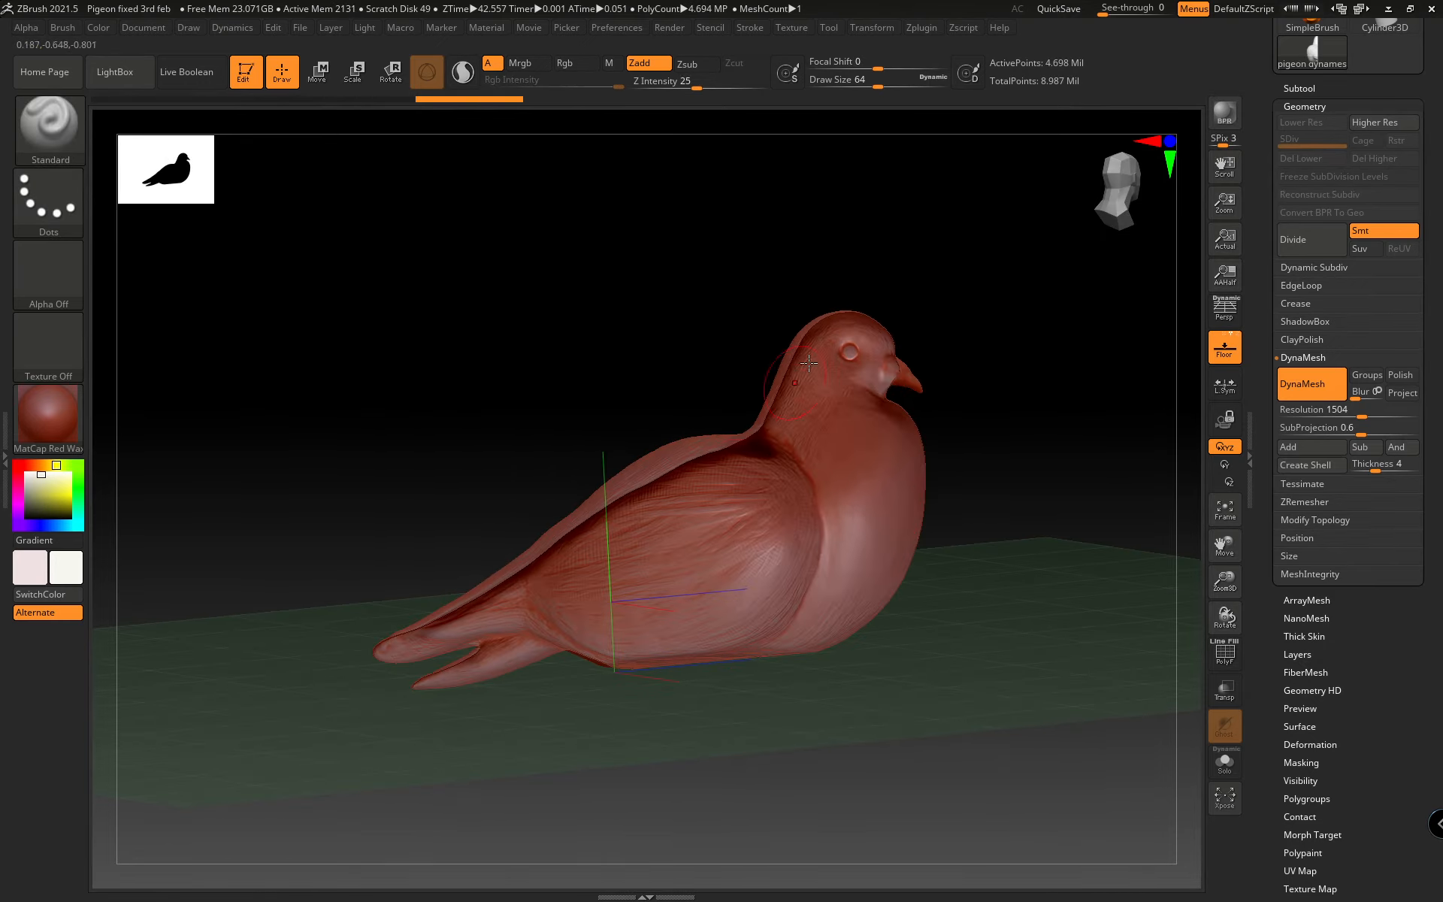
ctrl+shift+click(455, 309)
shift+drag(454, 309, 499, 293)
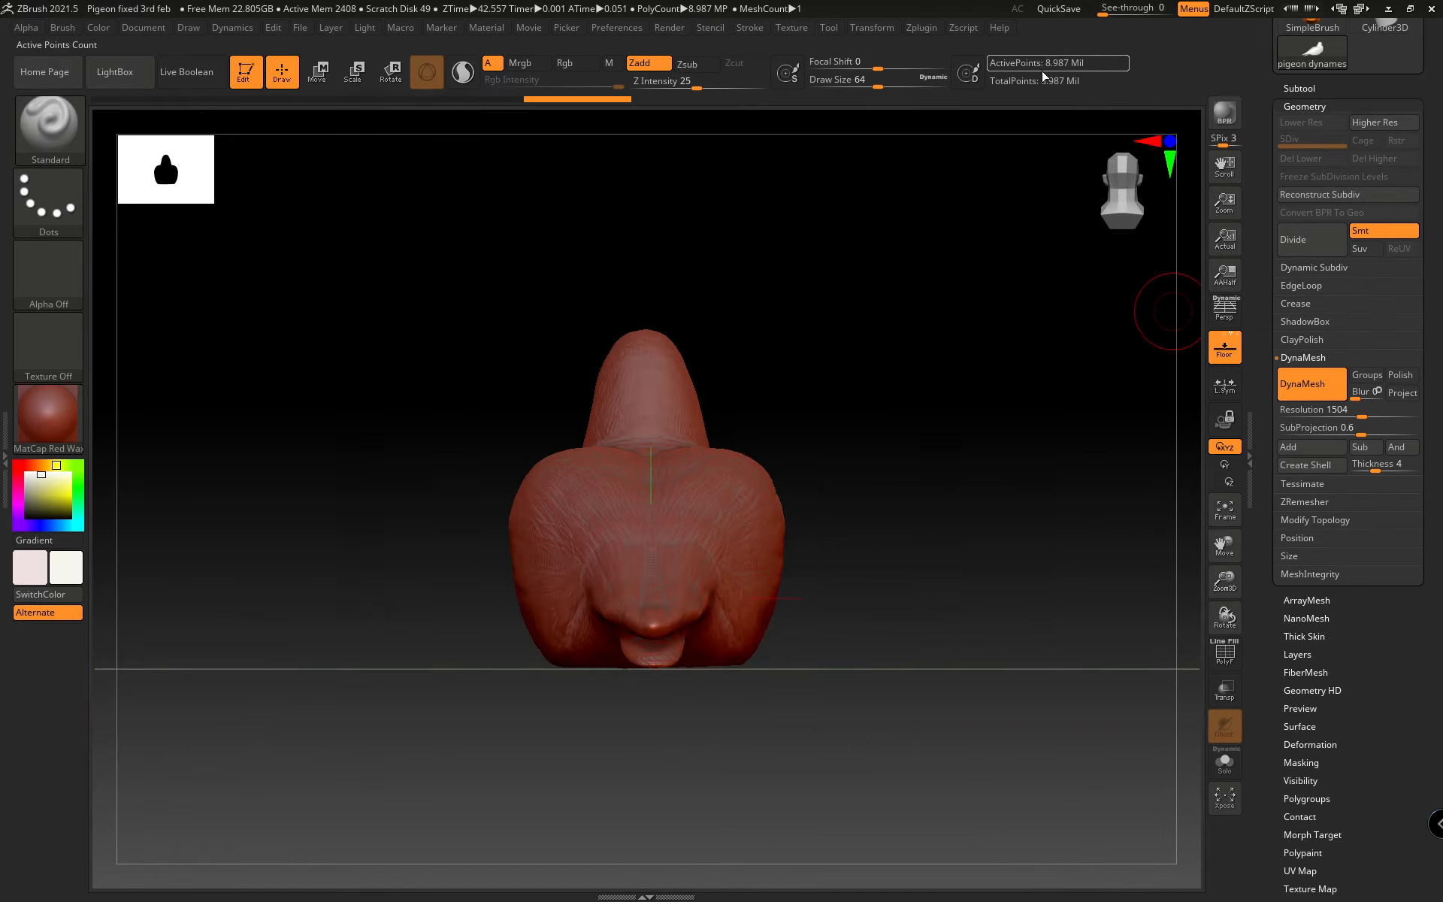
drag(999, 300, 925, 188)
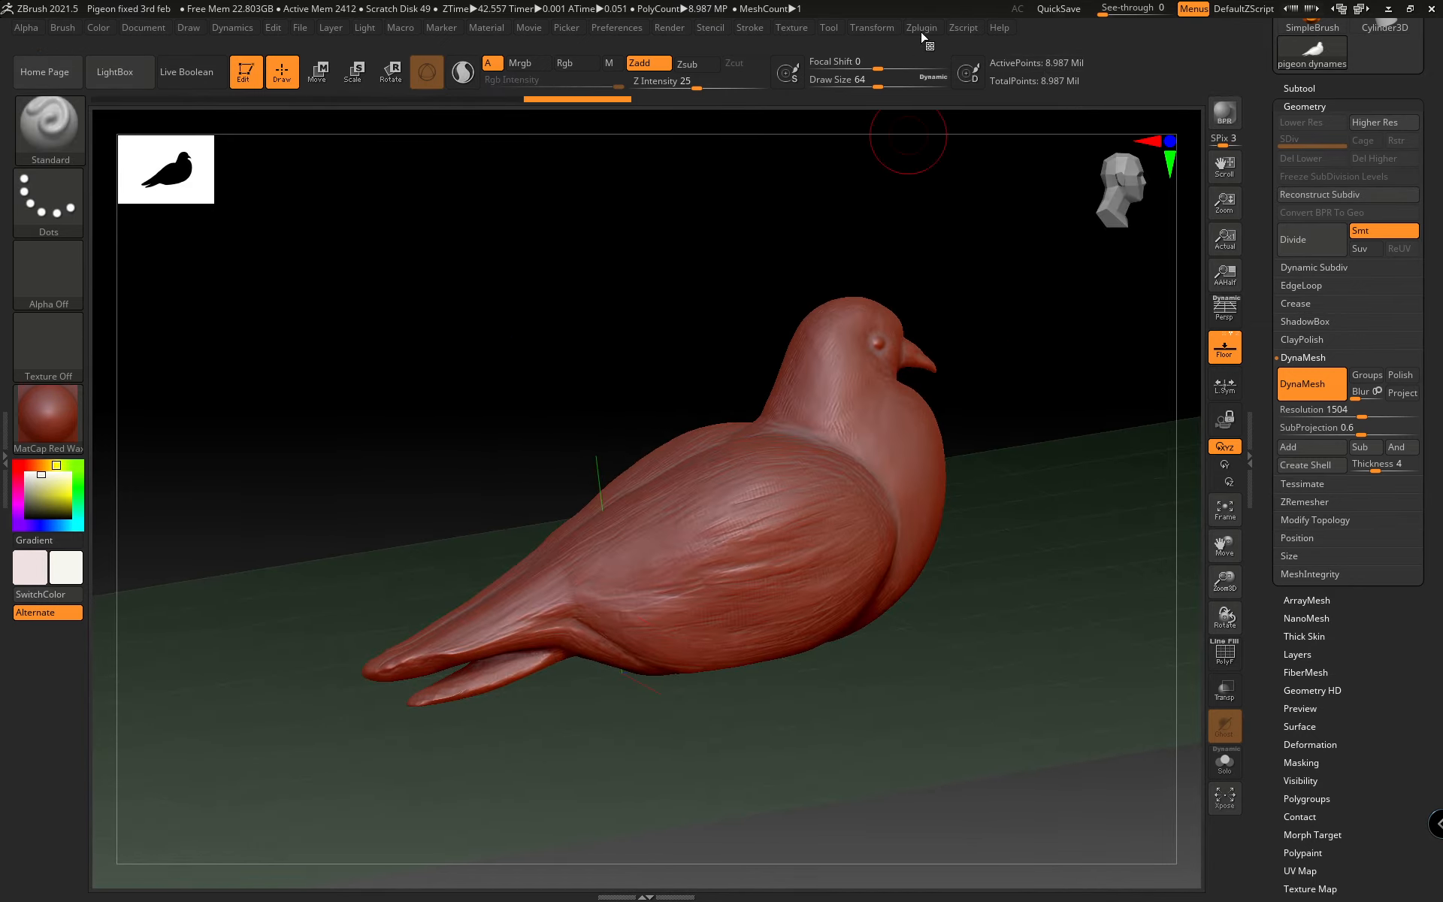
Examine the Decimation Master presets, decimation percentage and polygon and point targets against the pigeon's active point count
click(925, 30)
click(950, 128)
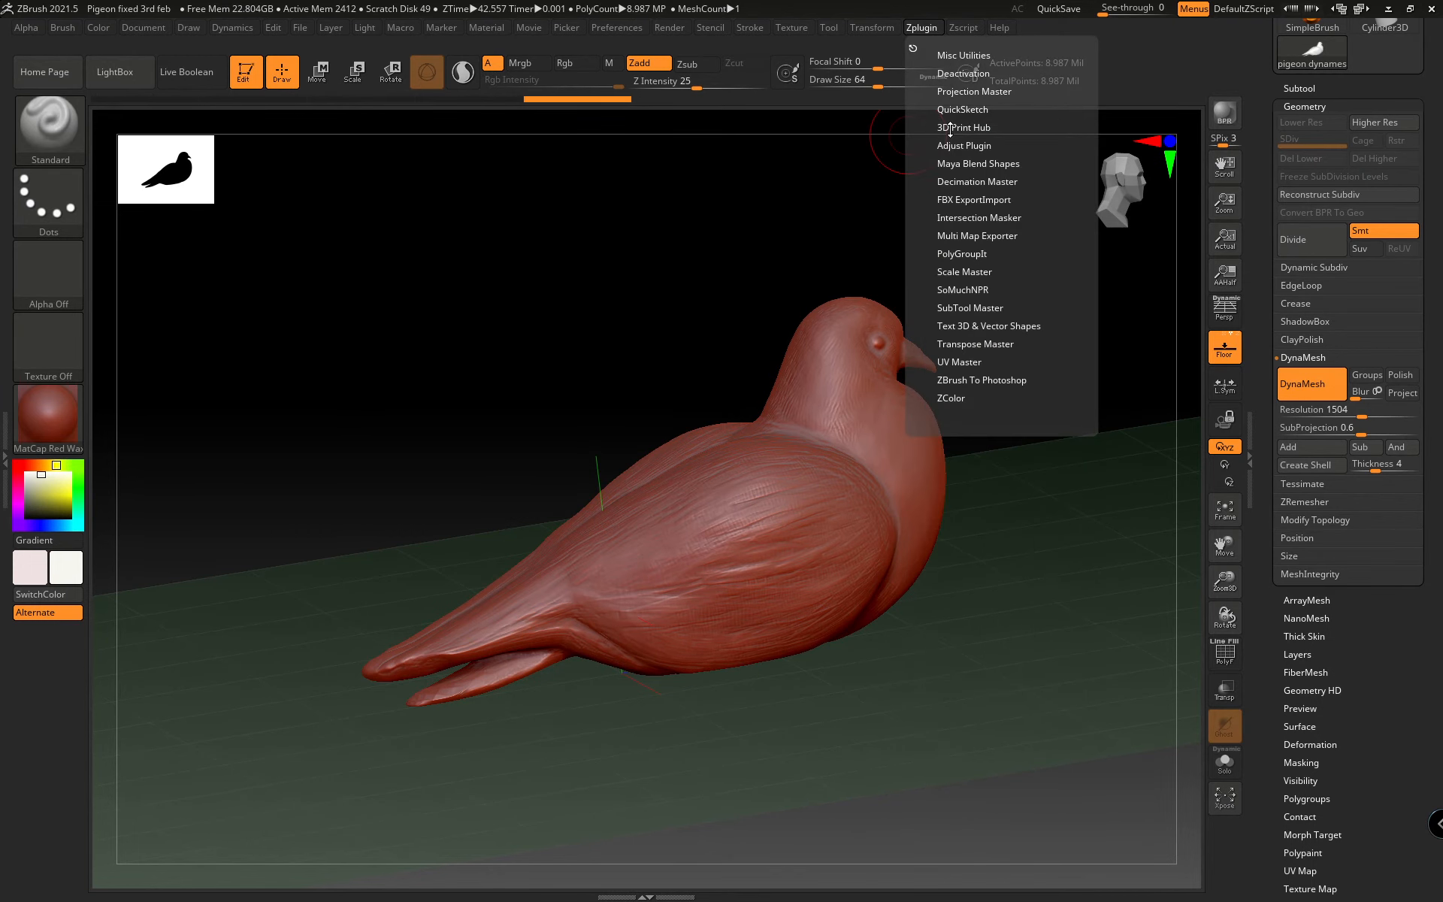
click(969, 181)
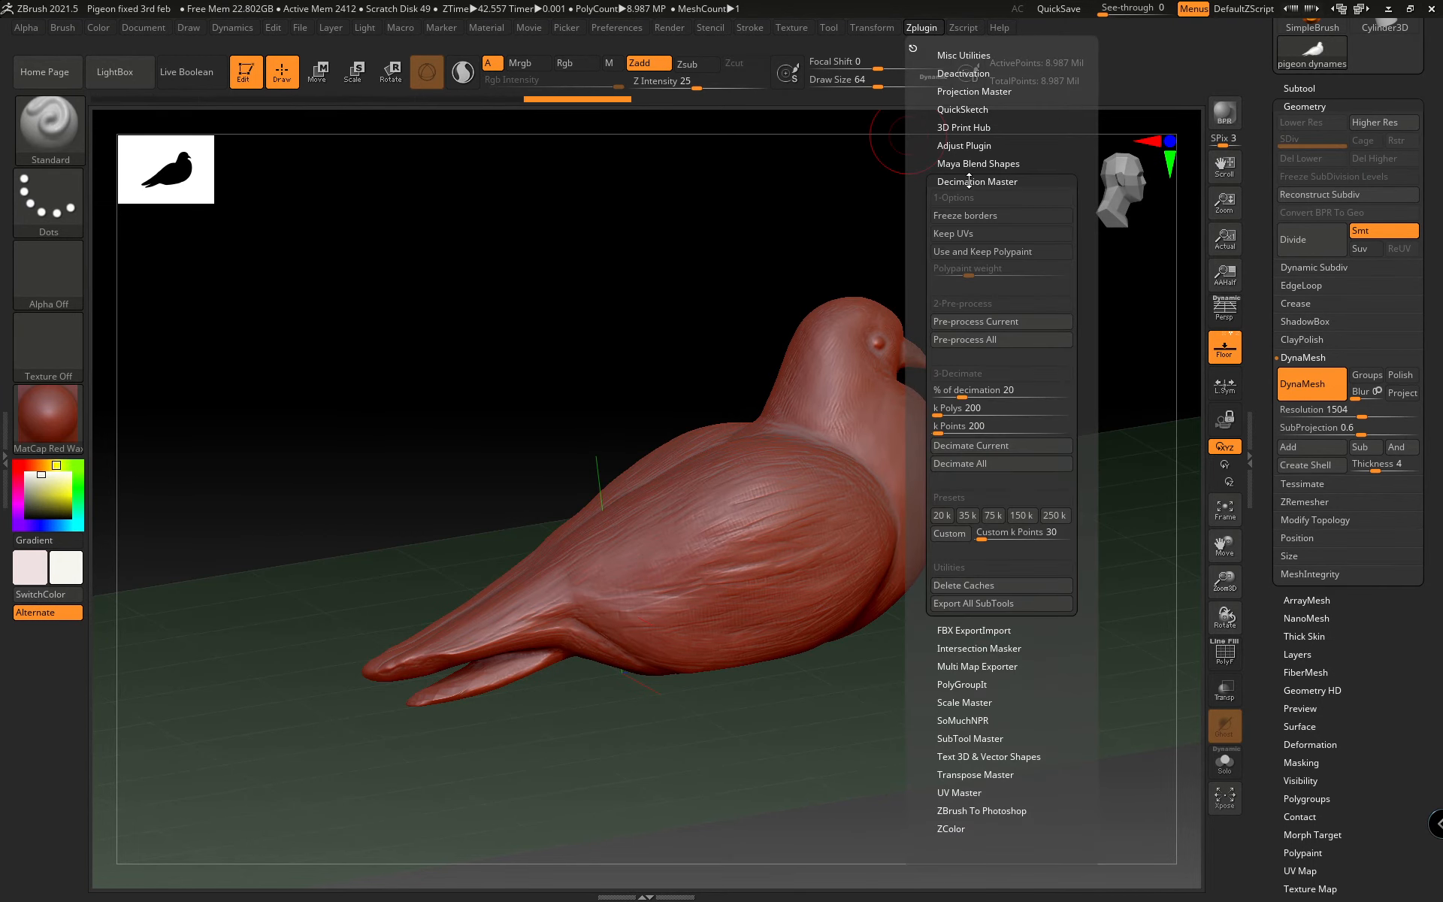
click(1055, 515)
mouse_move(1138, 367)
mouse_down()
mouse_move(1108, 374)
mouse_move(1121, 372)
mouse_up()
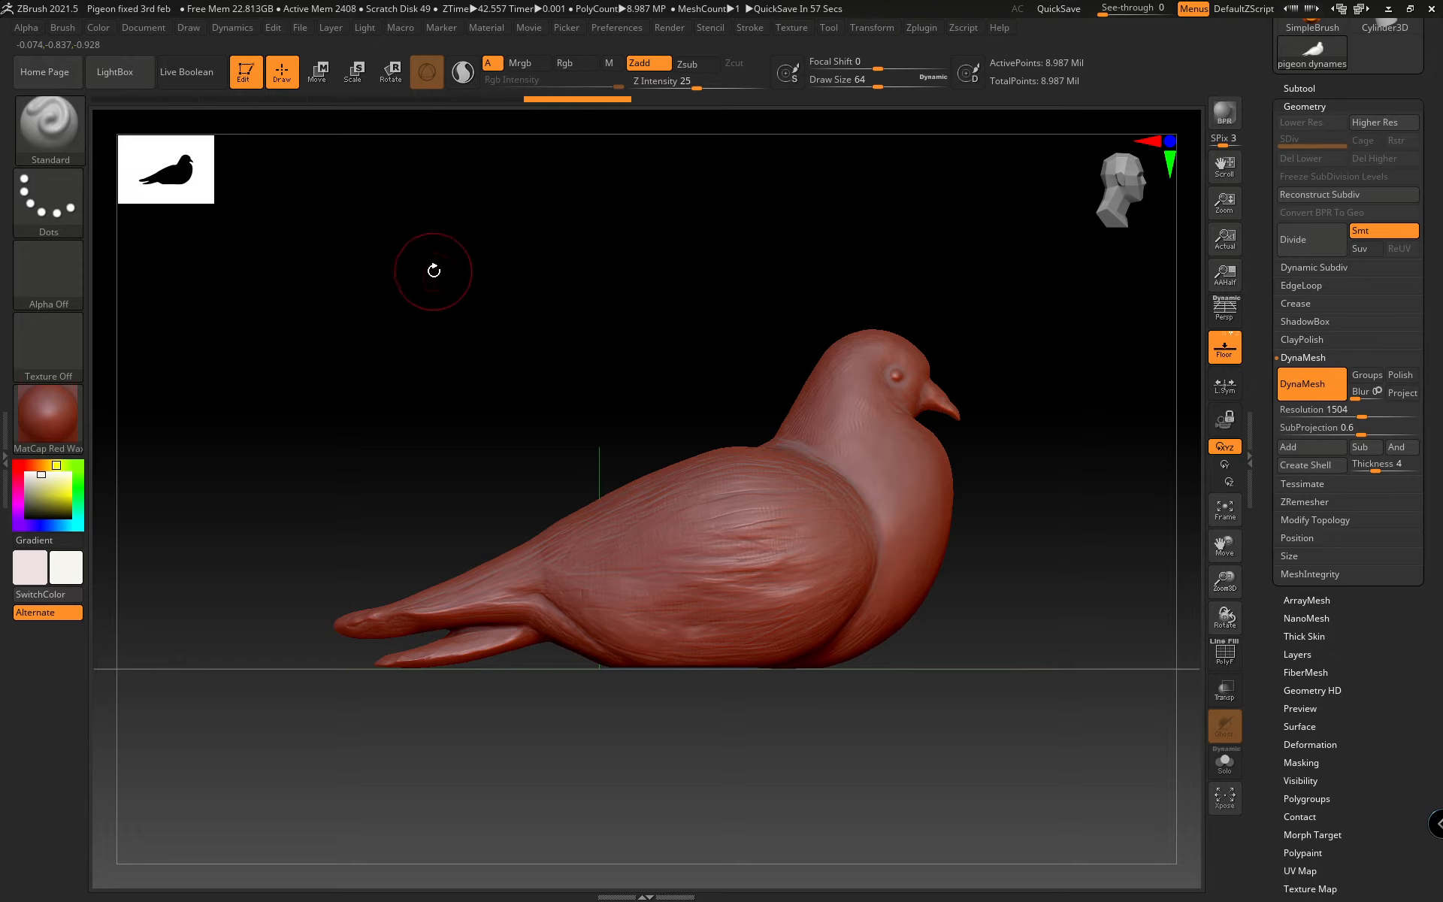
click(1328, 89)
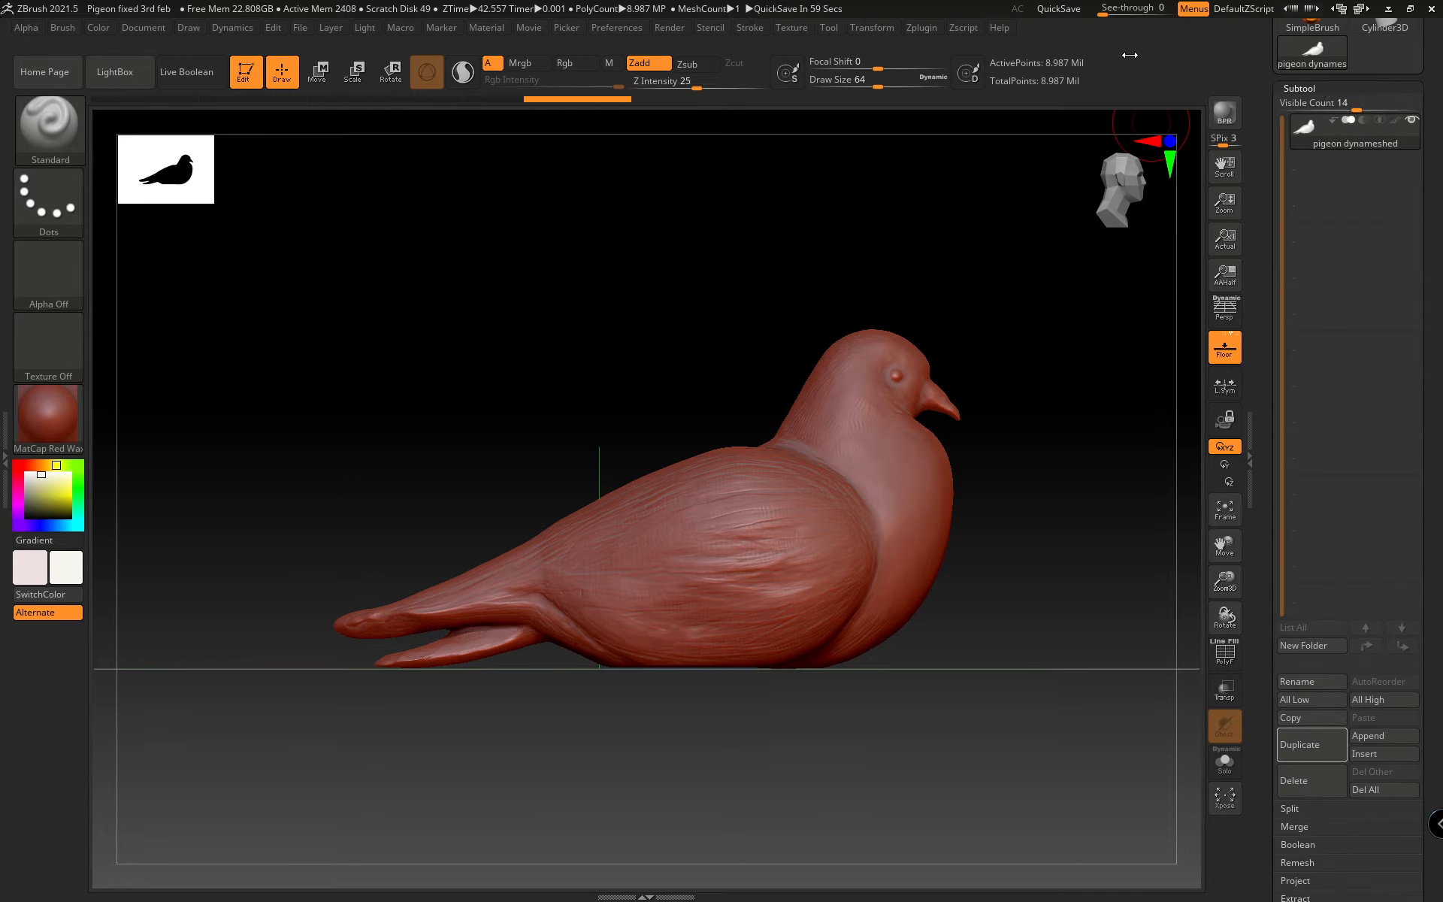
click(920, 29)
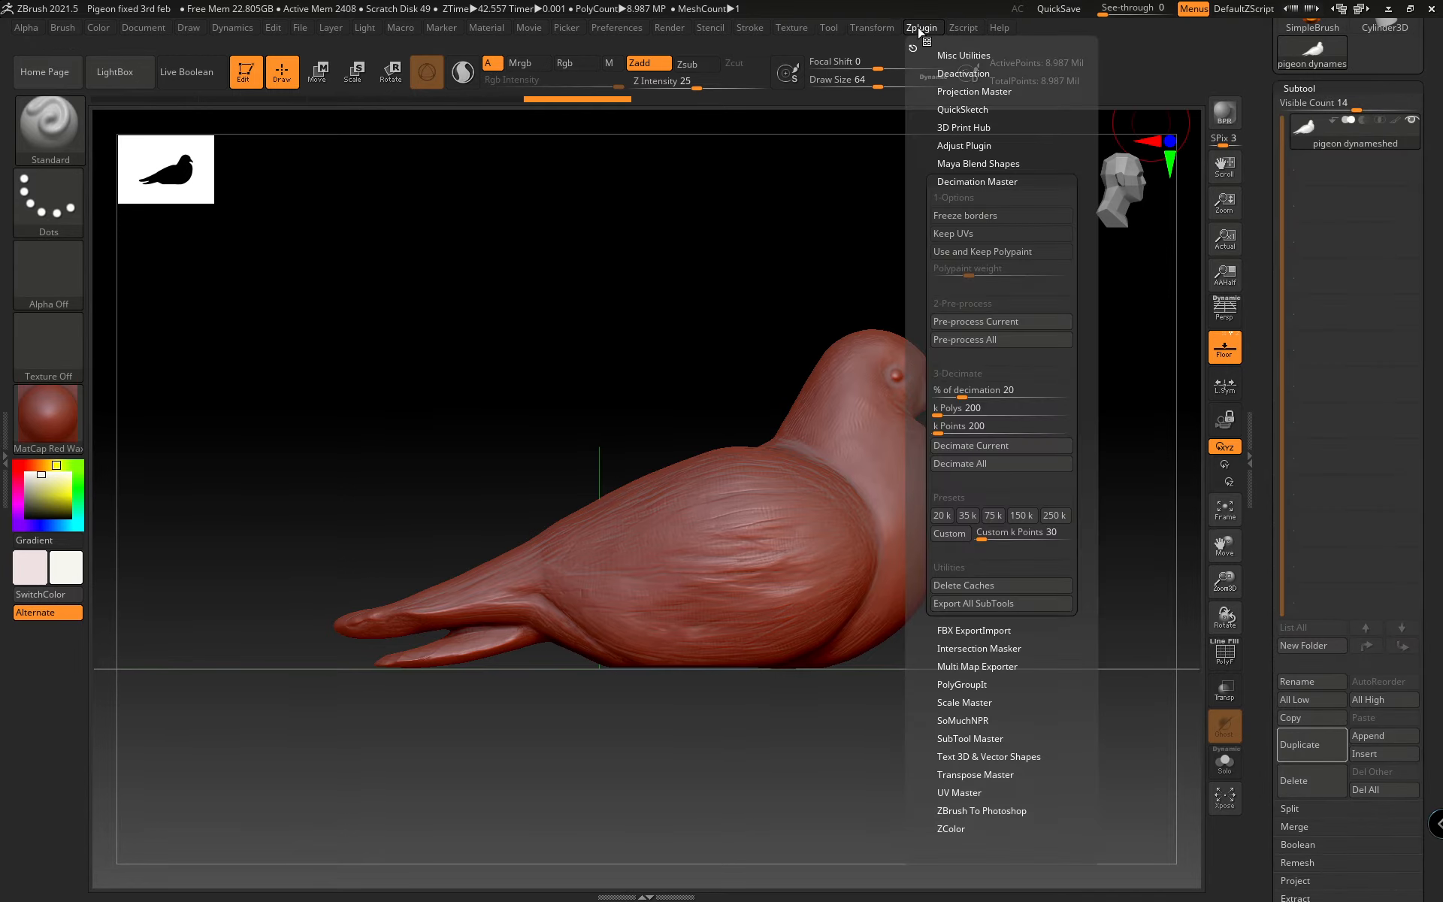
click(920, 30)
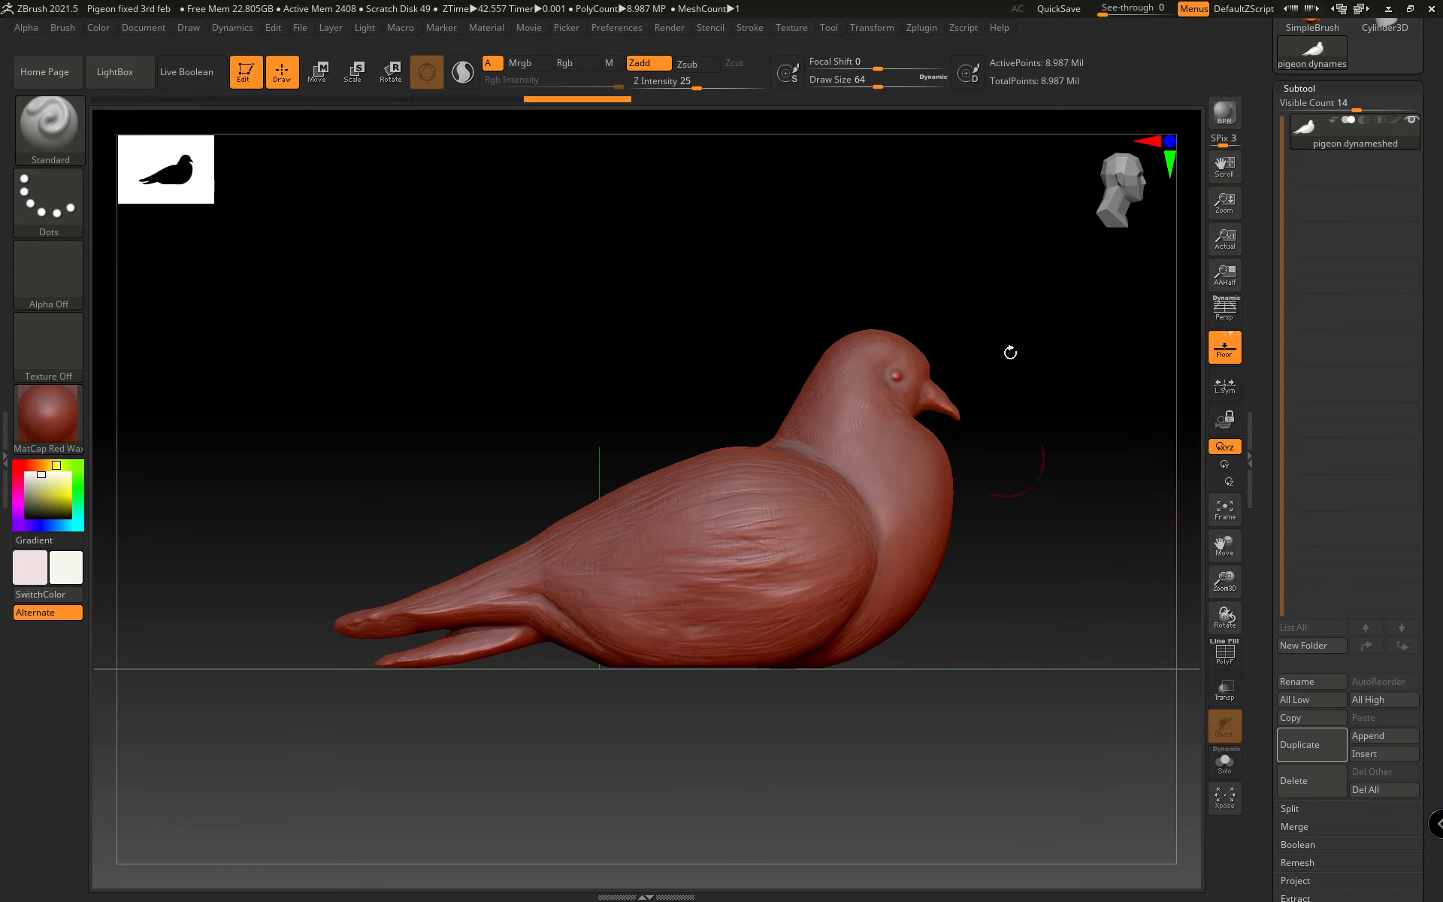
click(920, 31)
click(915, 29)
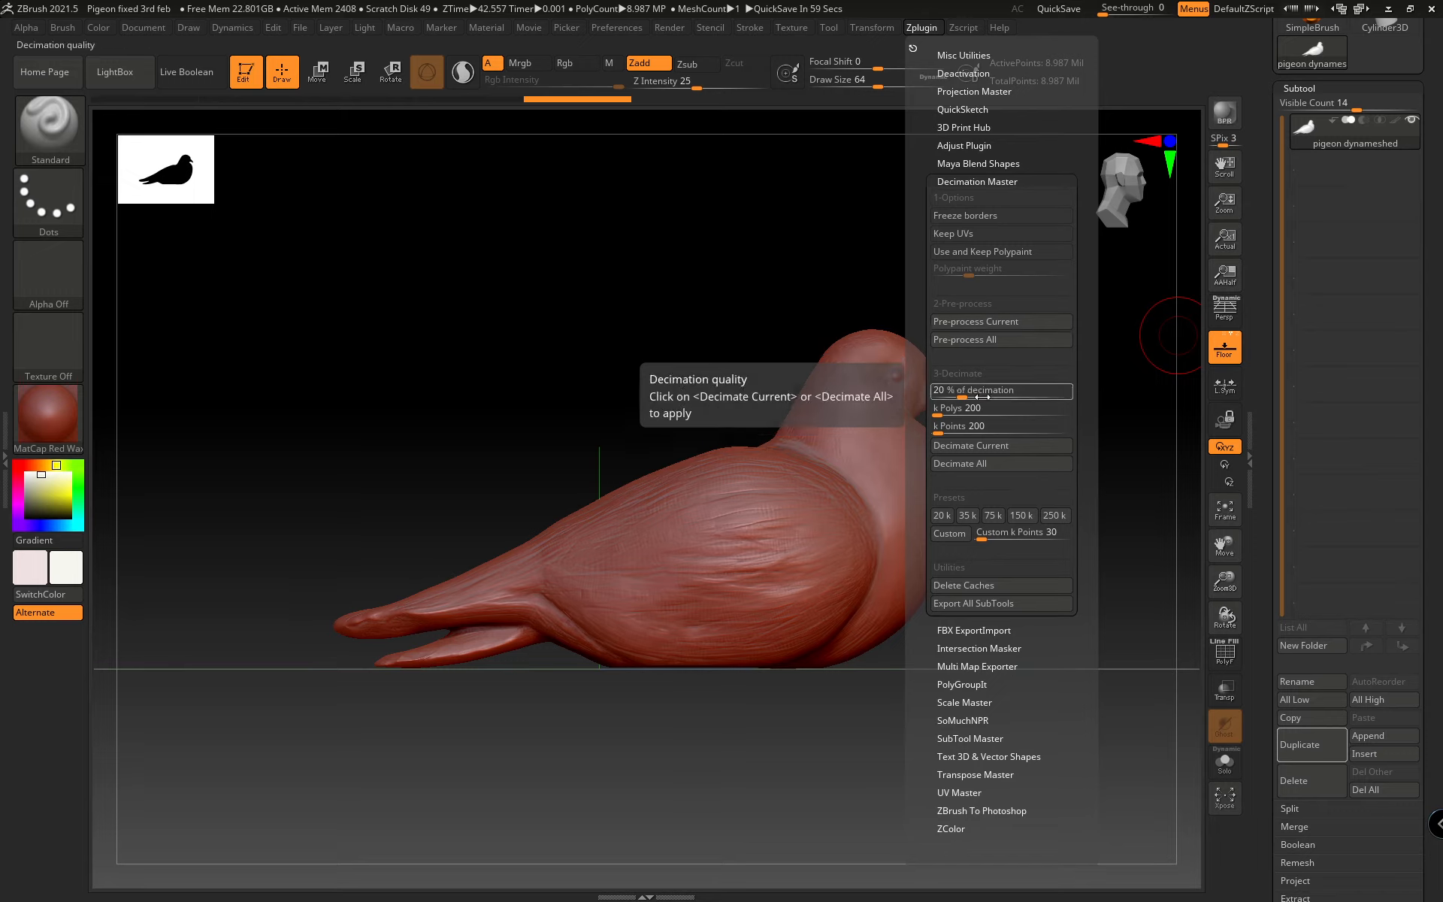
click(935, 407)
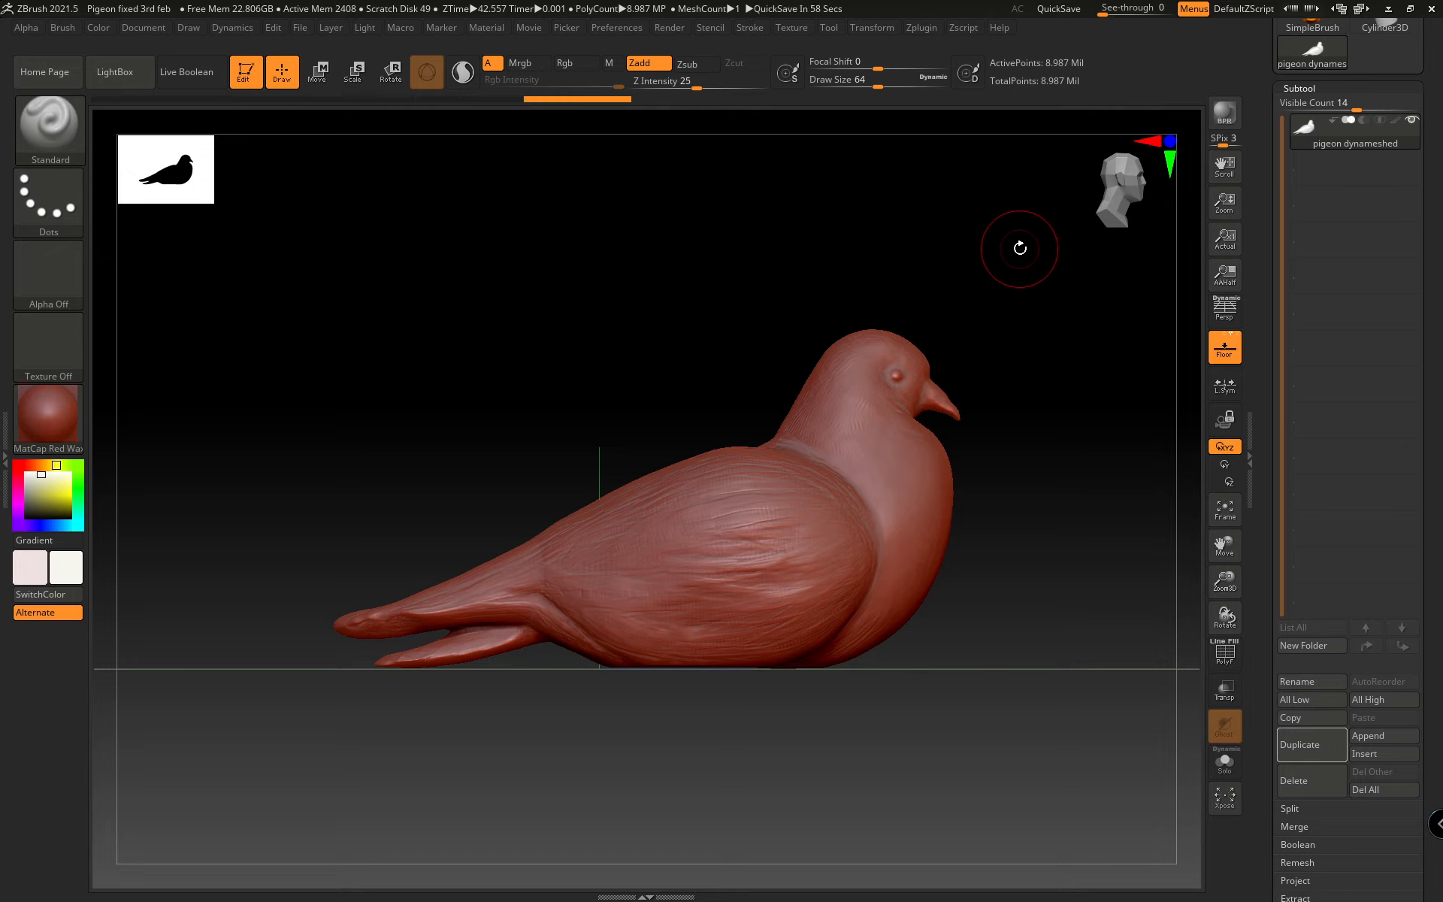
click(922, 27)
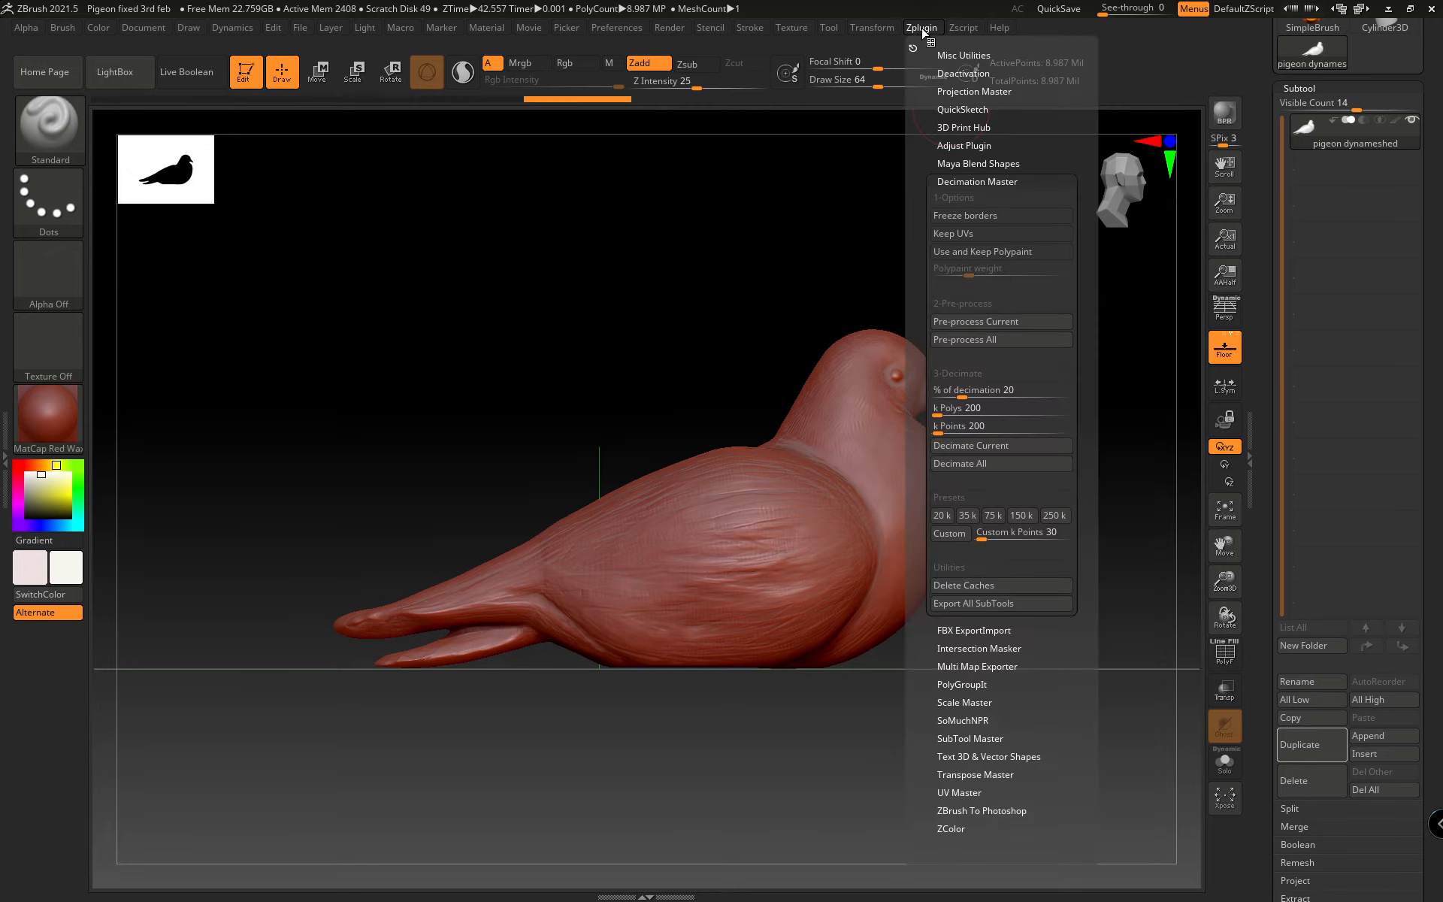
click(1007, 391)
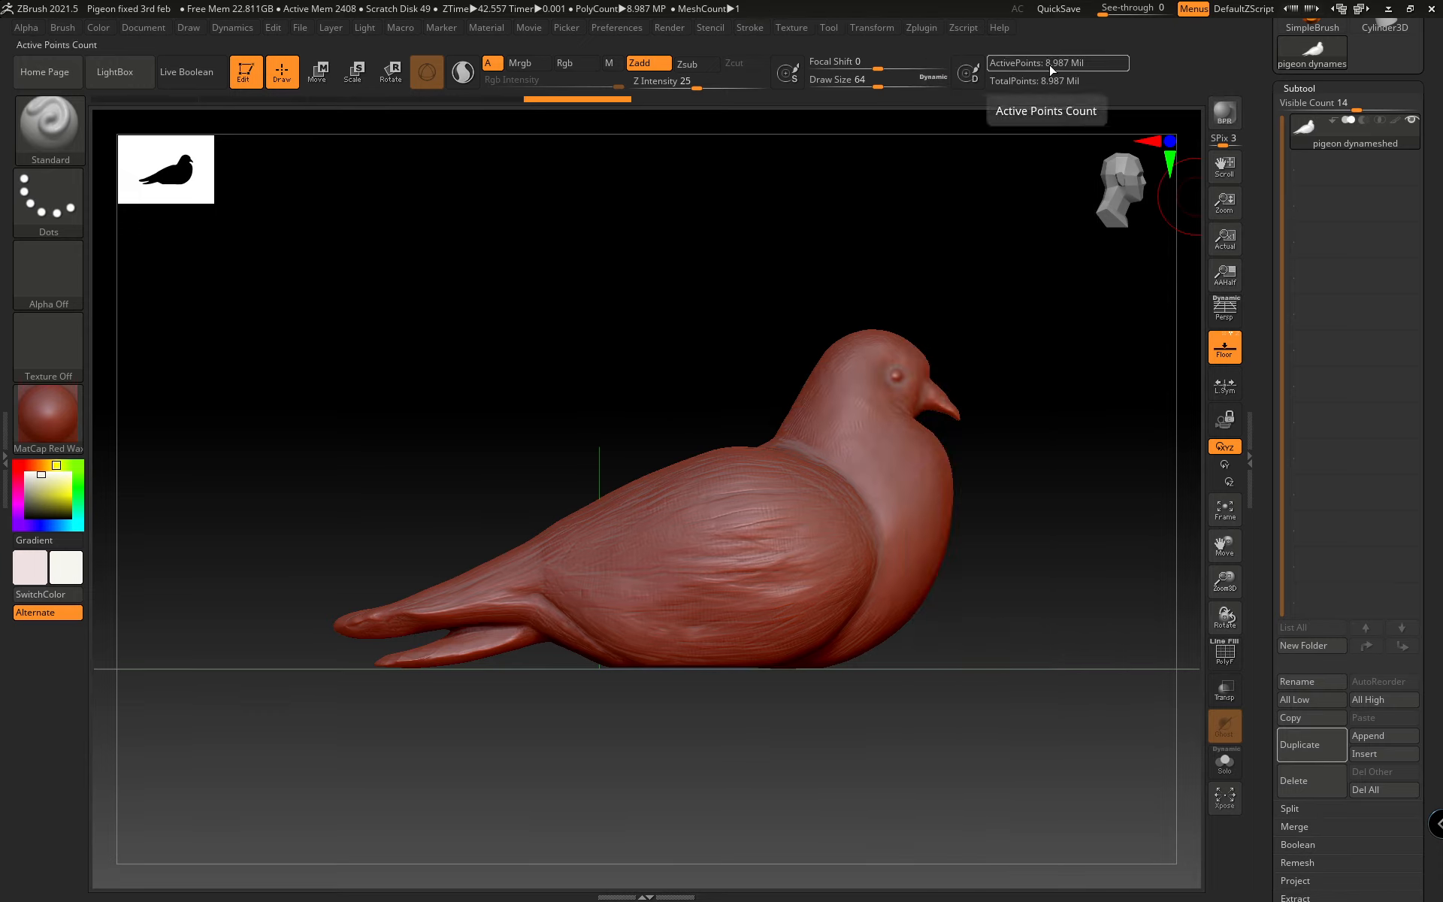
Pre-process the current pigeon subtool in Decimation Master and decimate it to 20%
click(922, 27)
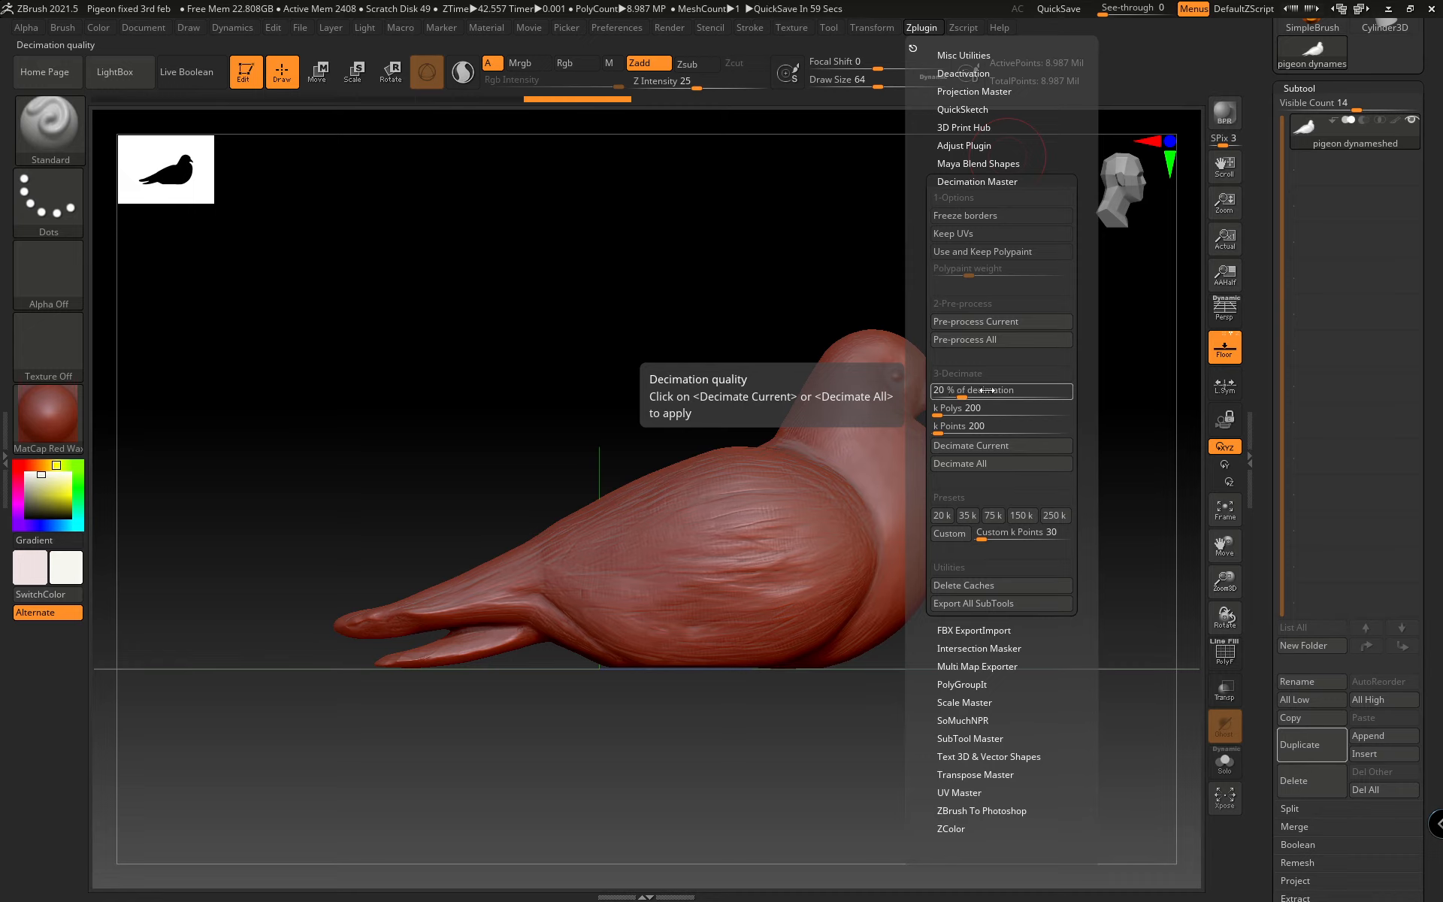
click(983, 323)
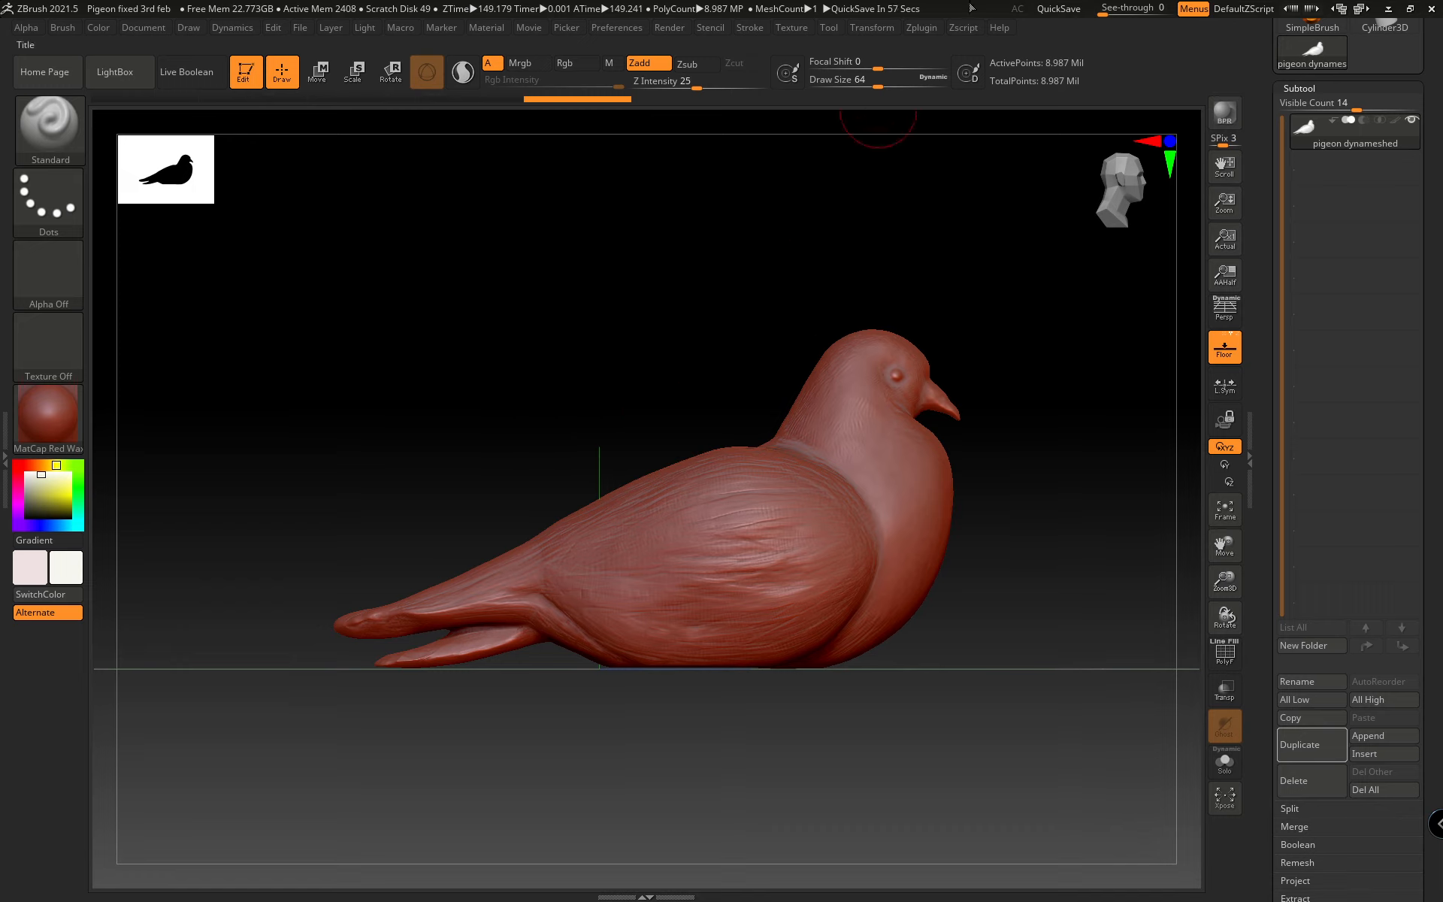
click(911, 32)
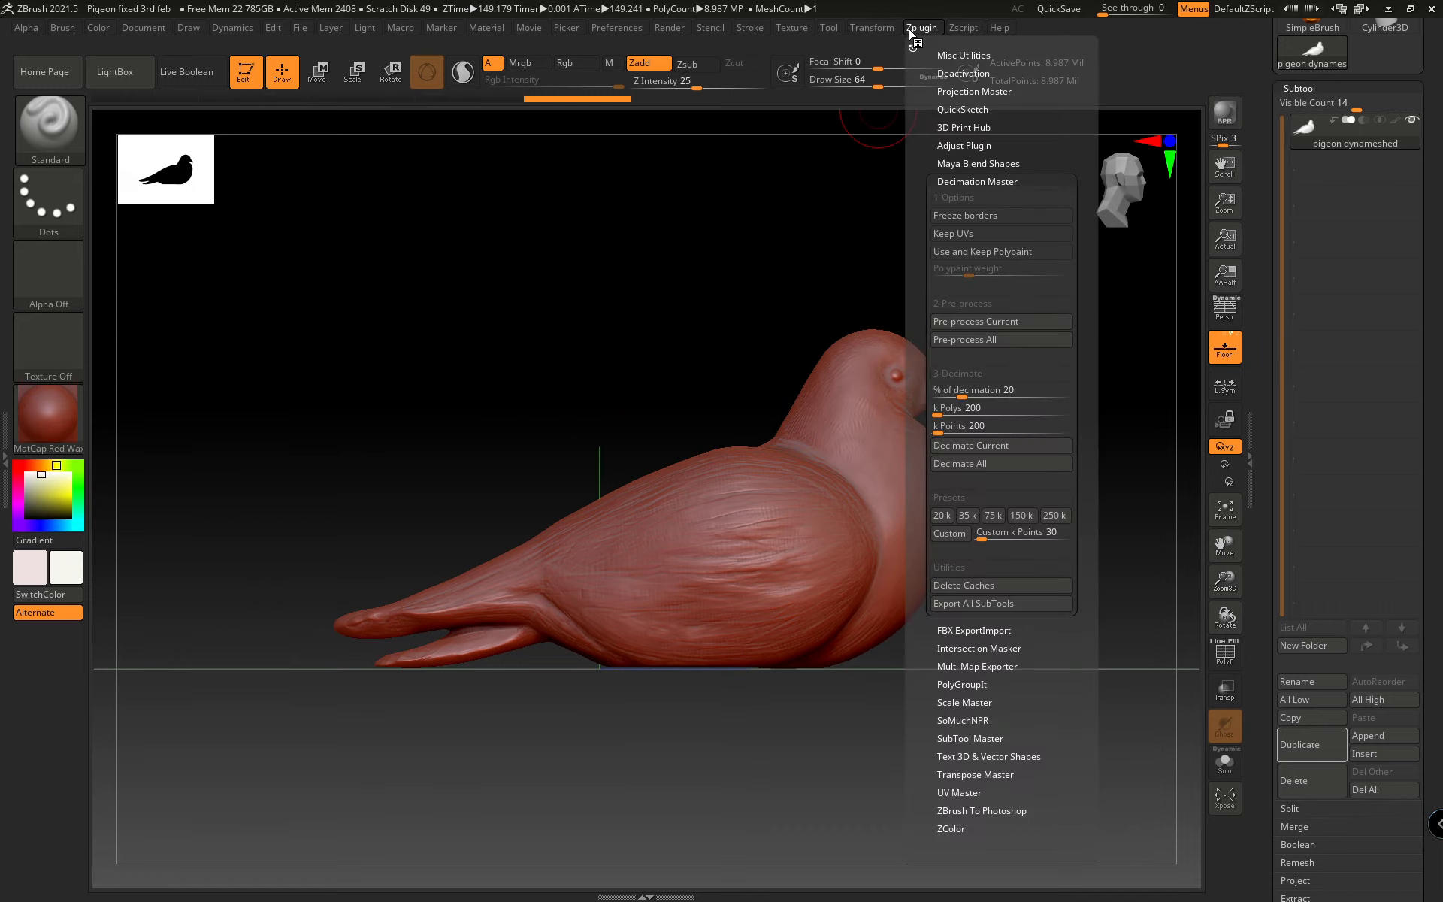
click(964, 451)
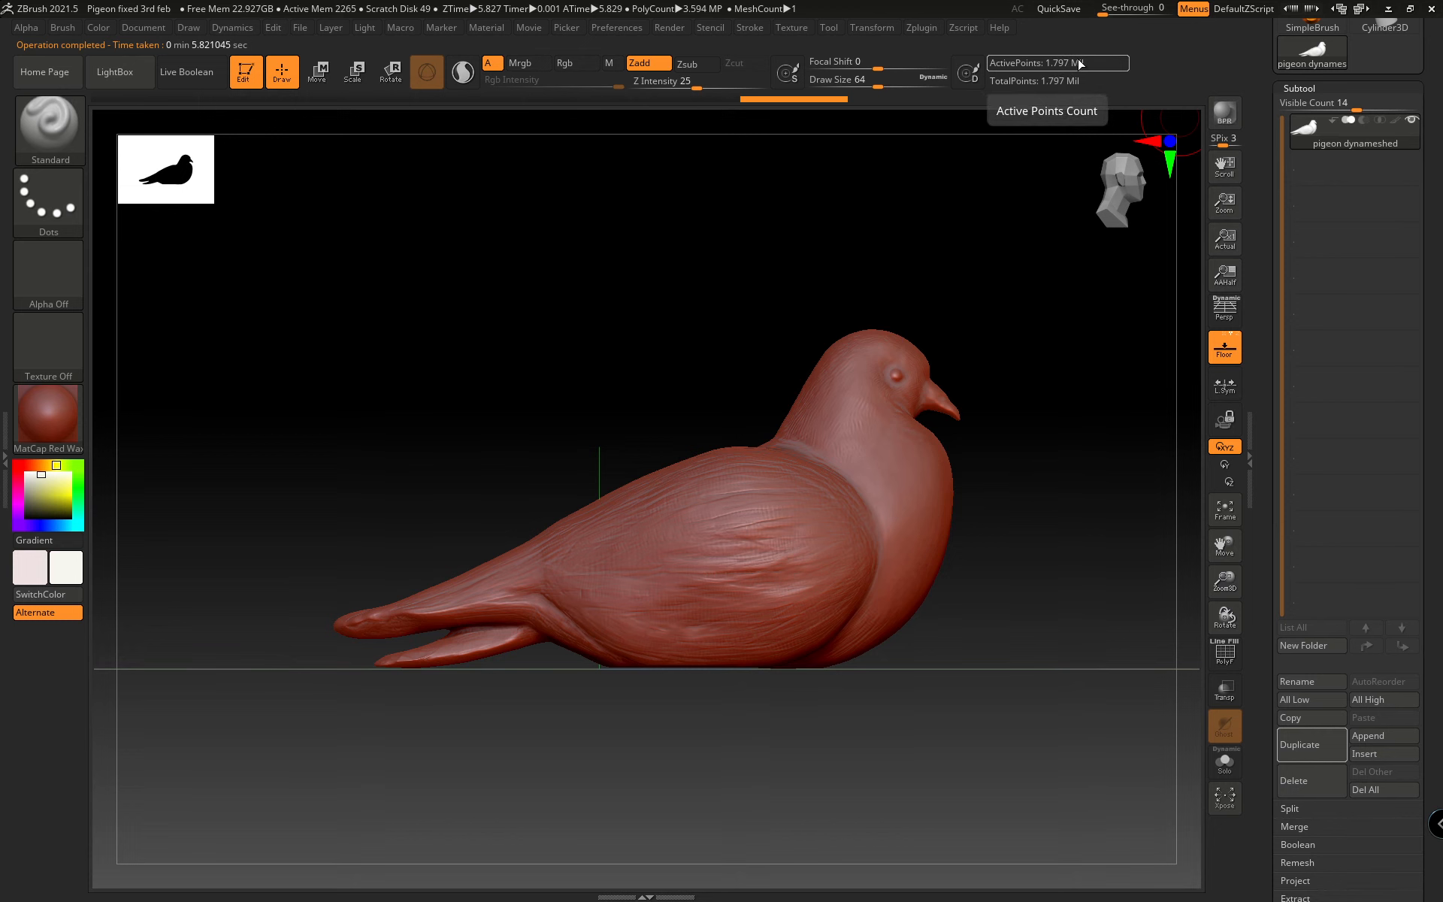
Inspect the decimated pigeon's wireframe up close with PolyFrame, and turn the wireframe off again
click(1226, 651)
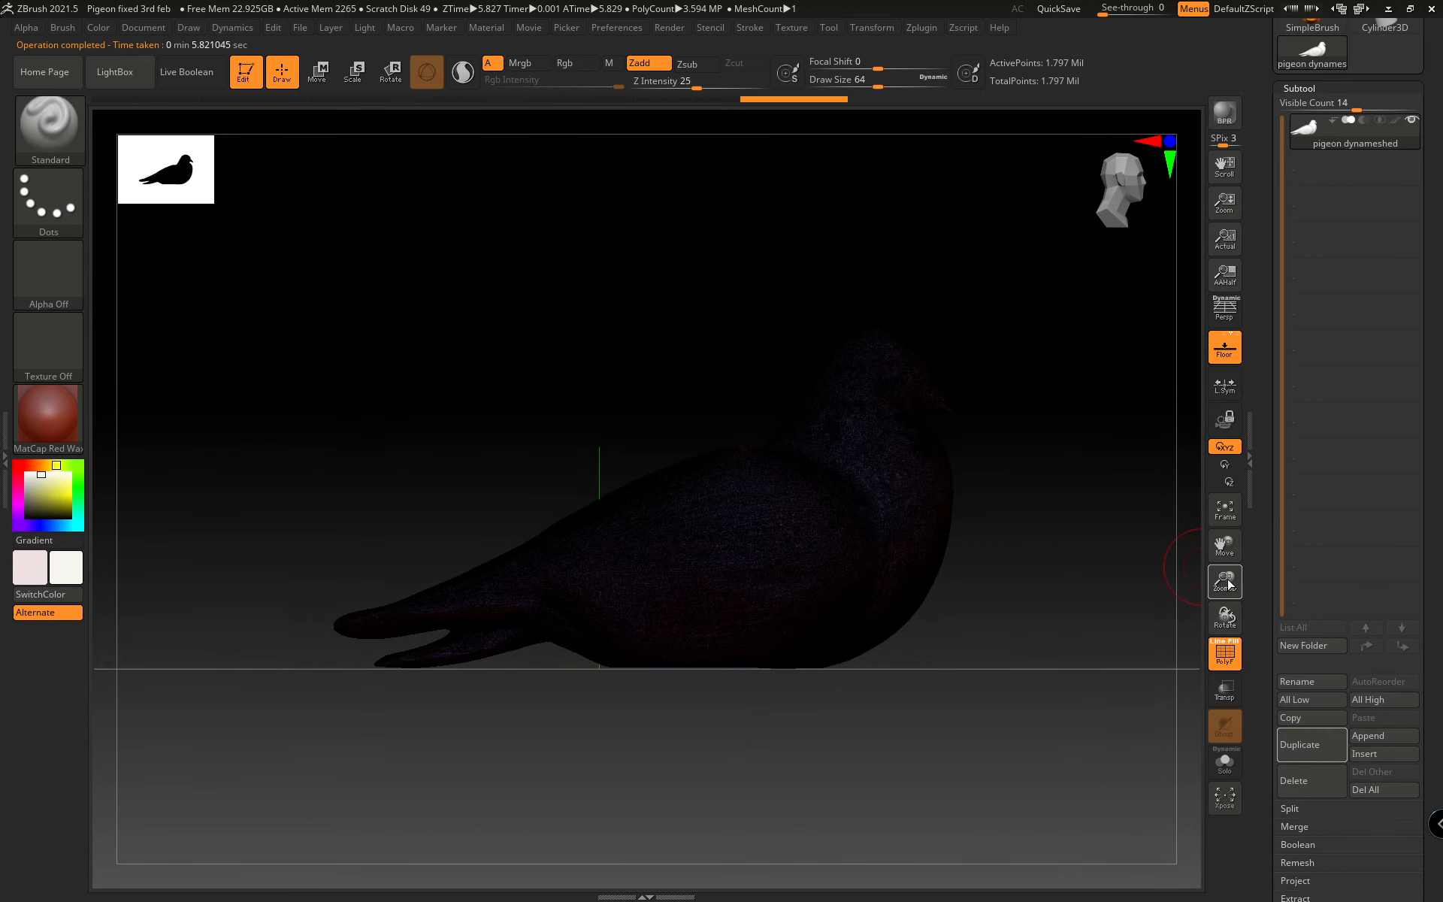
drag(1225, 579, 1121, 877)
drag(1227, 582, 1163, 809)
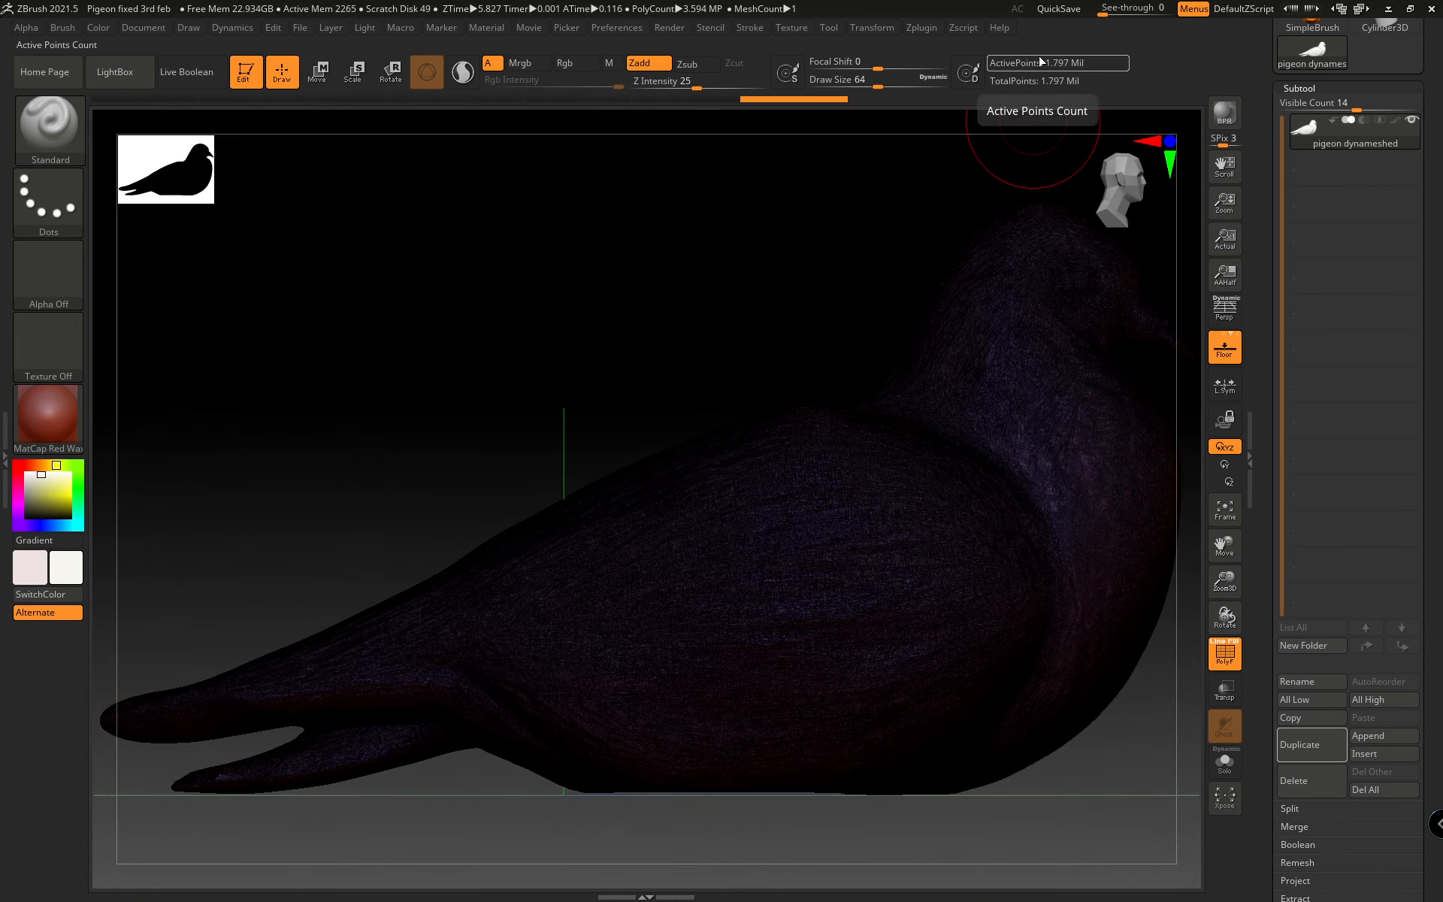
click(1225, 654)
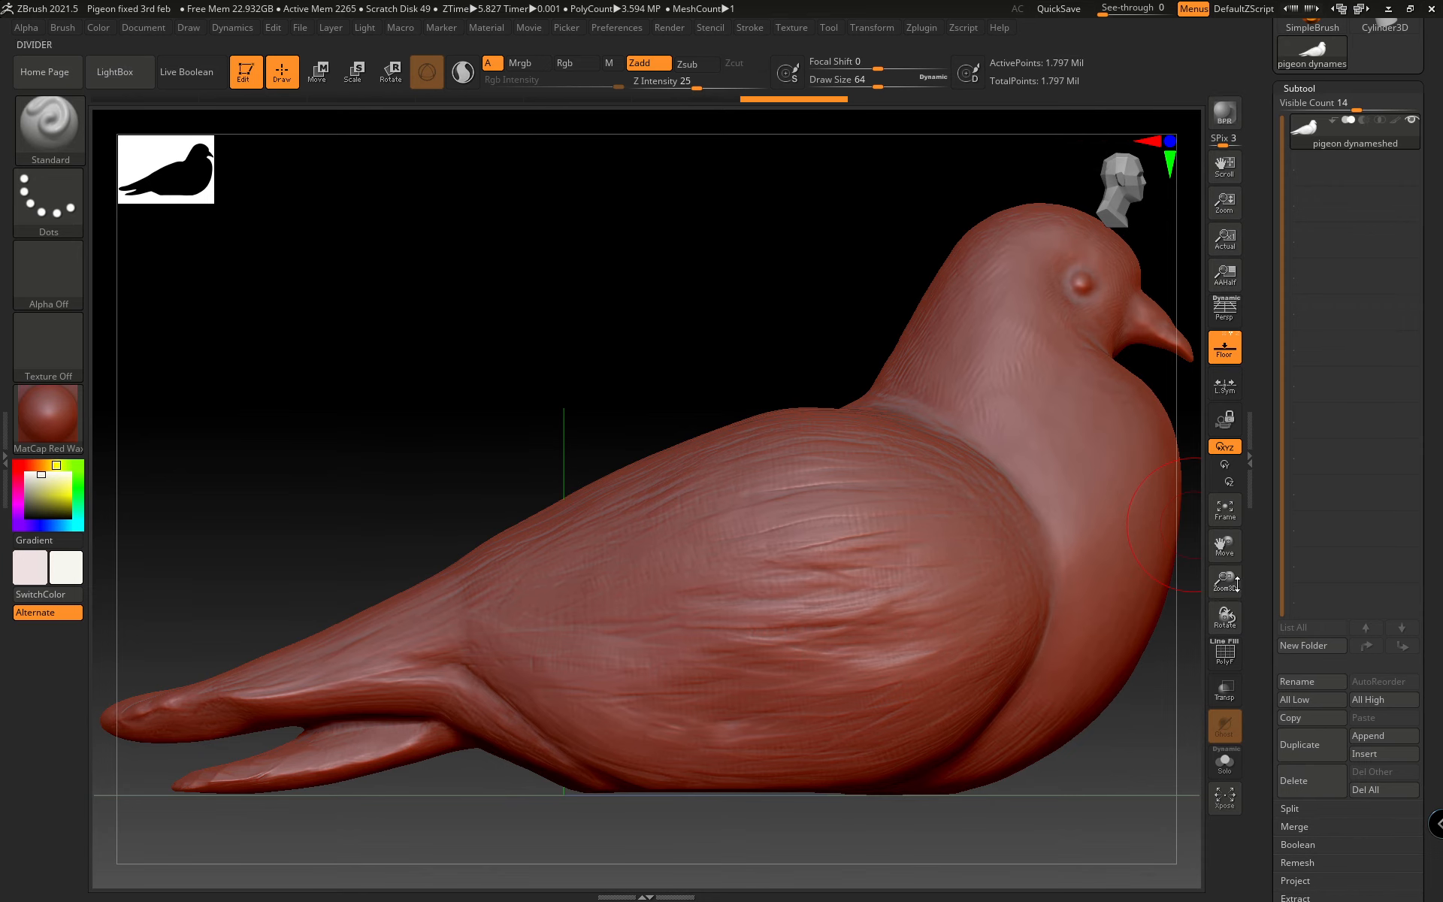
drag(1226, 583, 1225, 562)
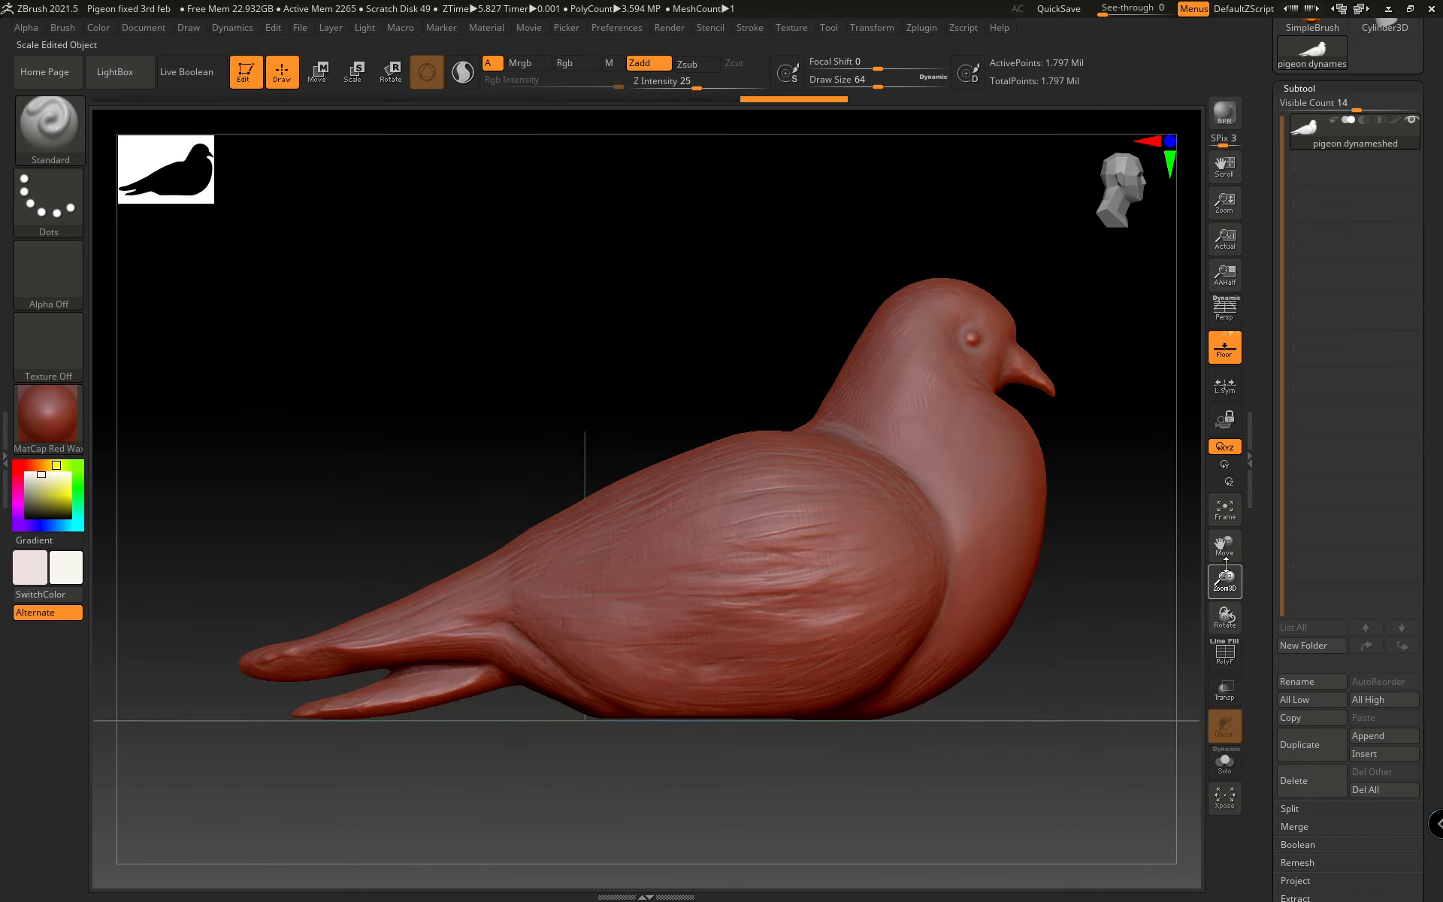
Decimate the pigeon with the 250k points preset in Decimation Master
click(922, 29)
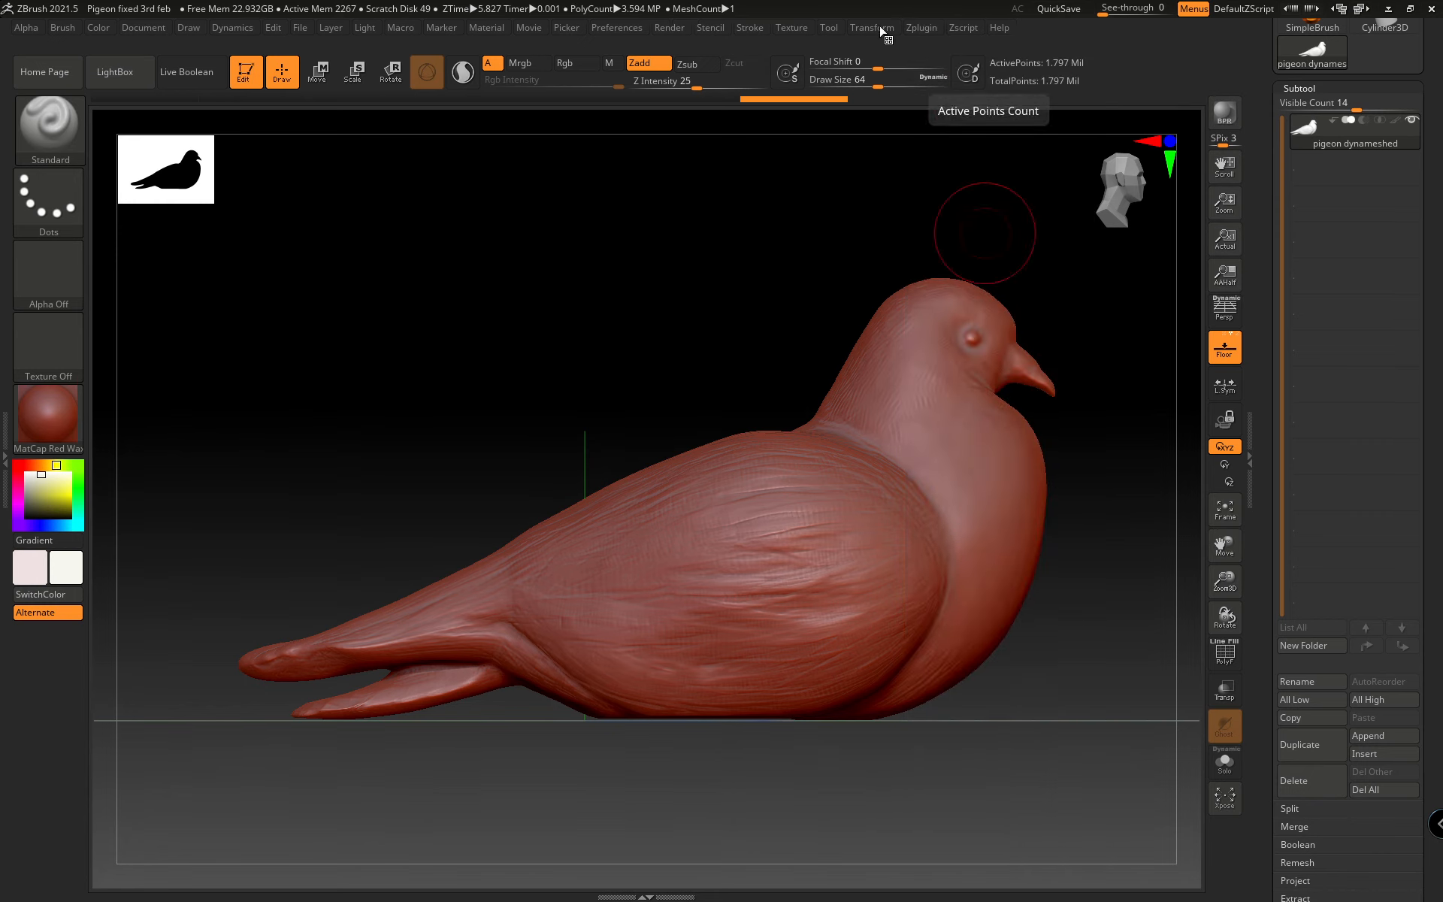
click(922, 27)
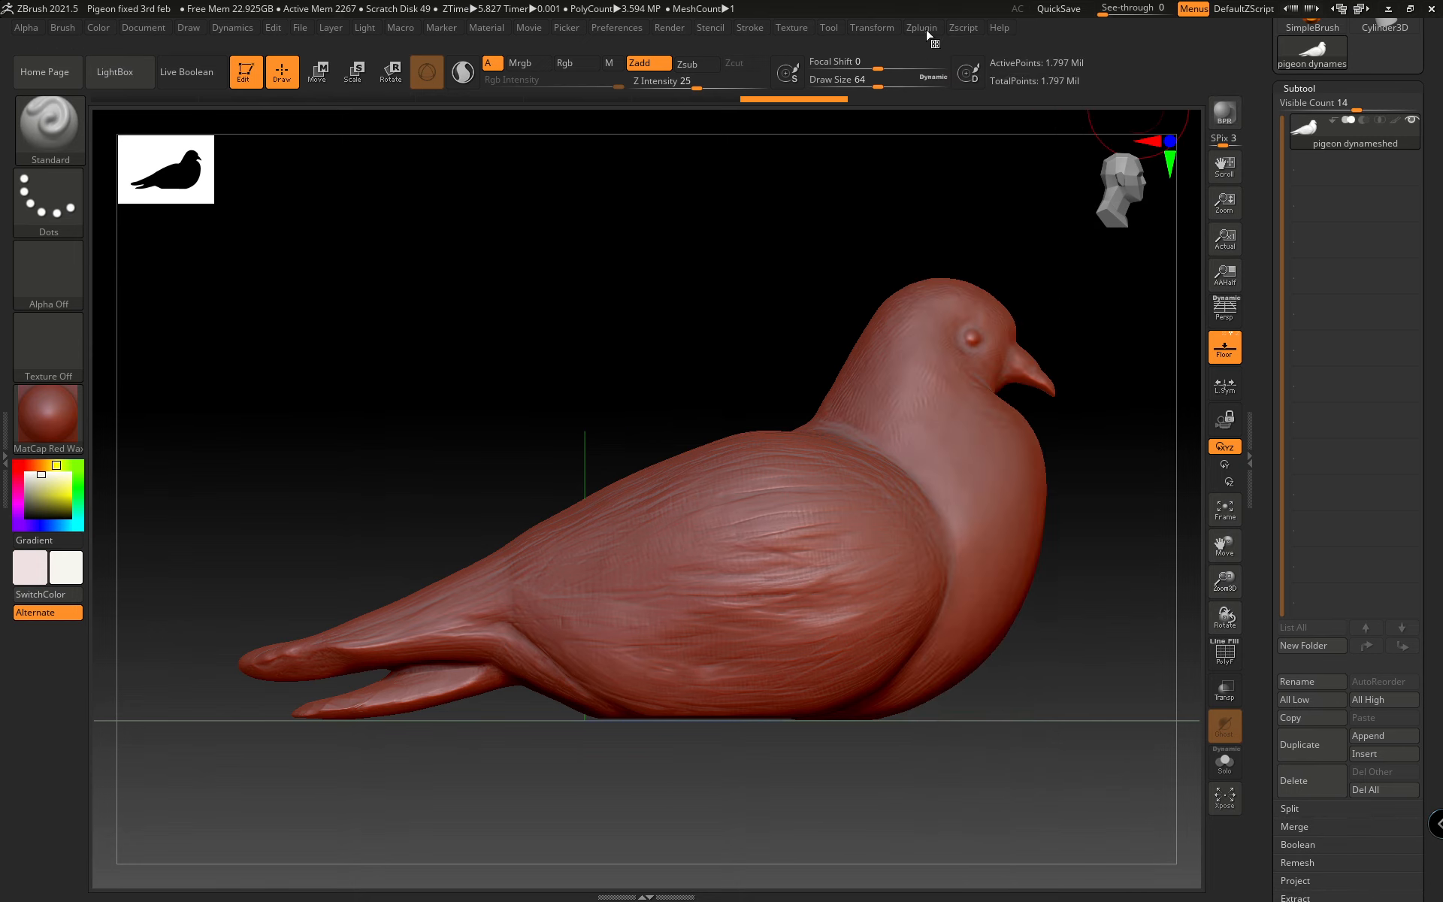
click(928, 32)
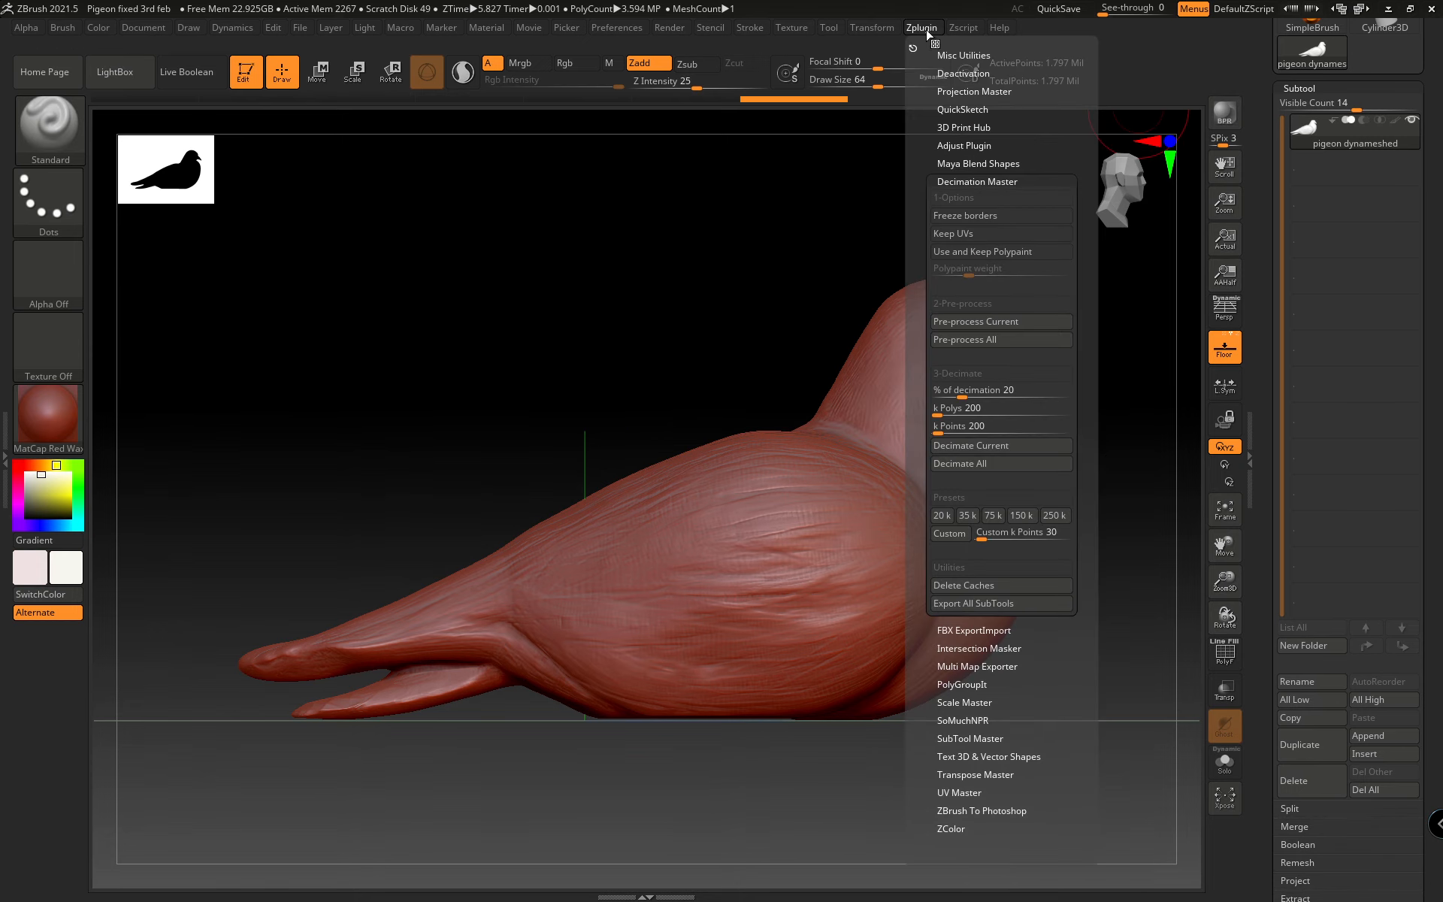
click(1056, 517)
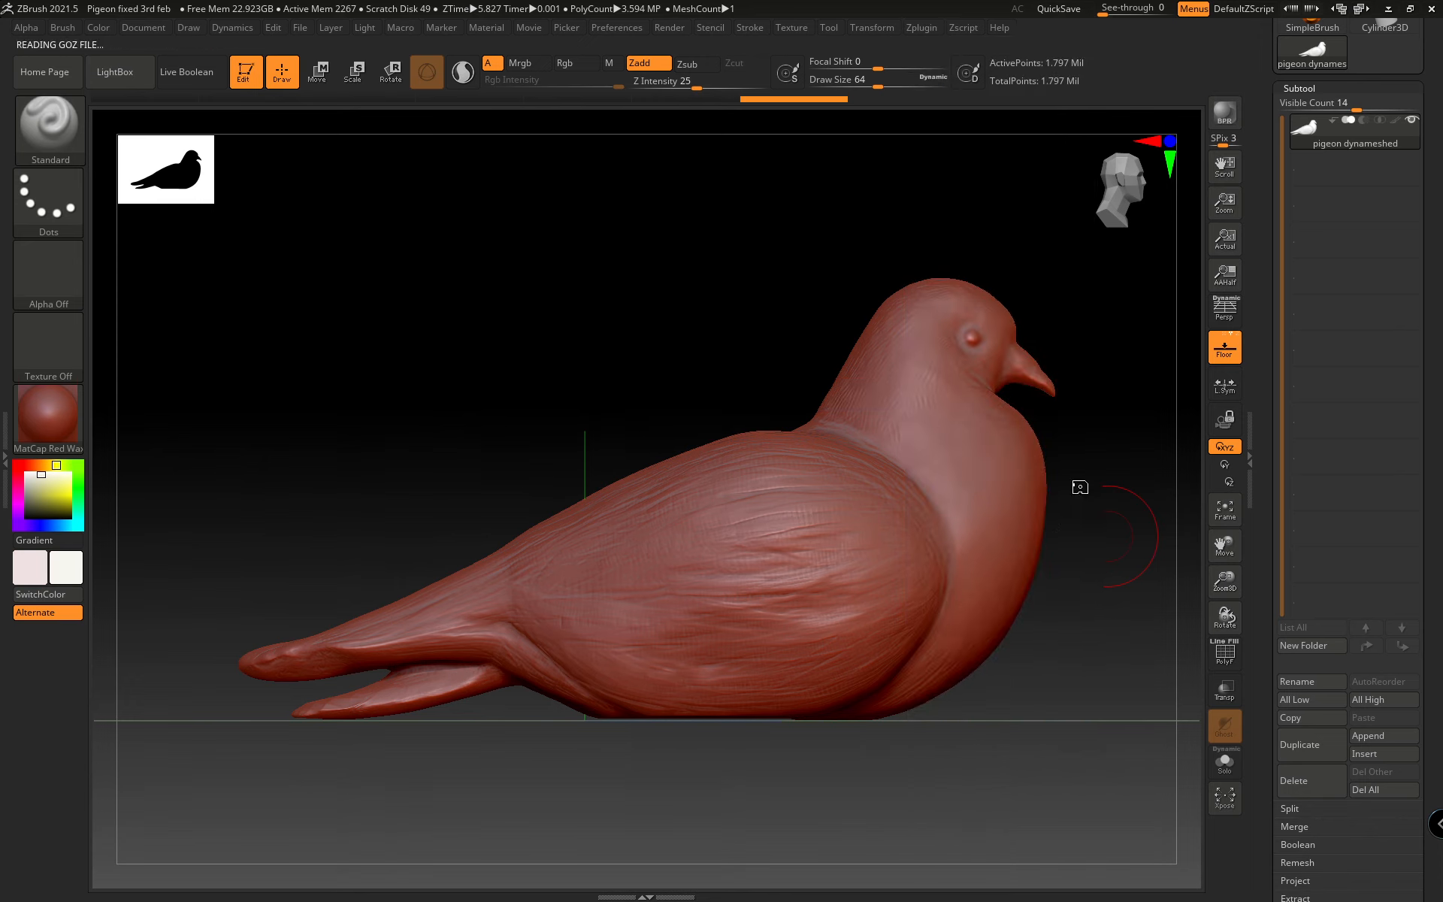
Decimate the pigeon with the 150k points preset and inspect the wing detail up close
click(916, 29)
click(1025, 517)
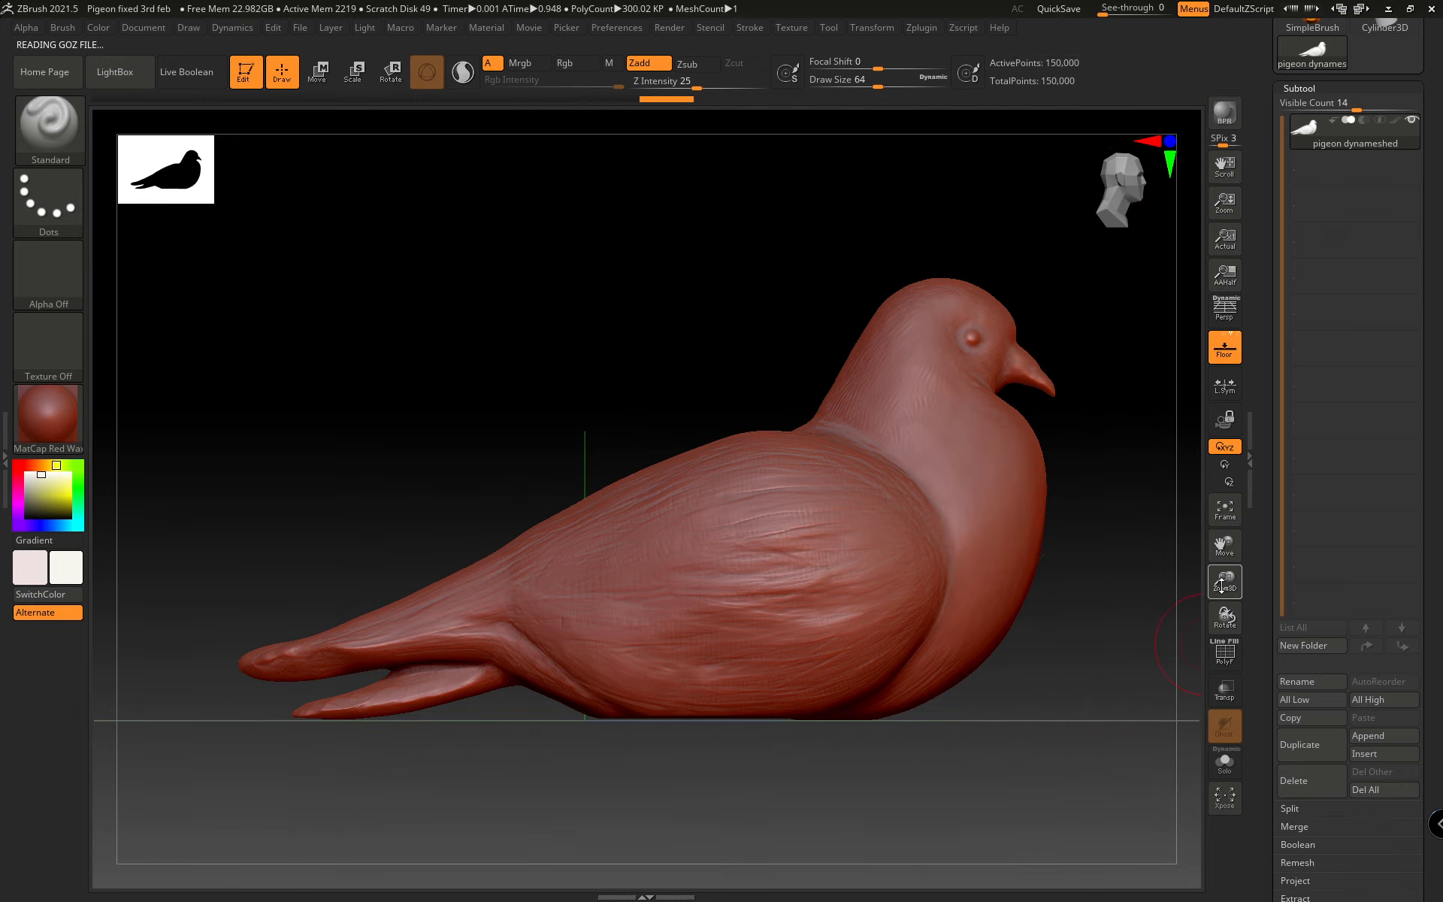
drag(1222, 585, 1226, 645)
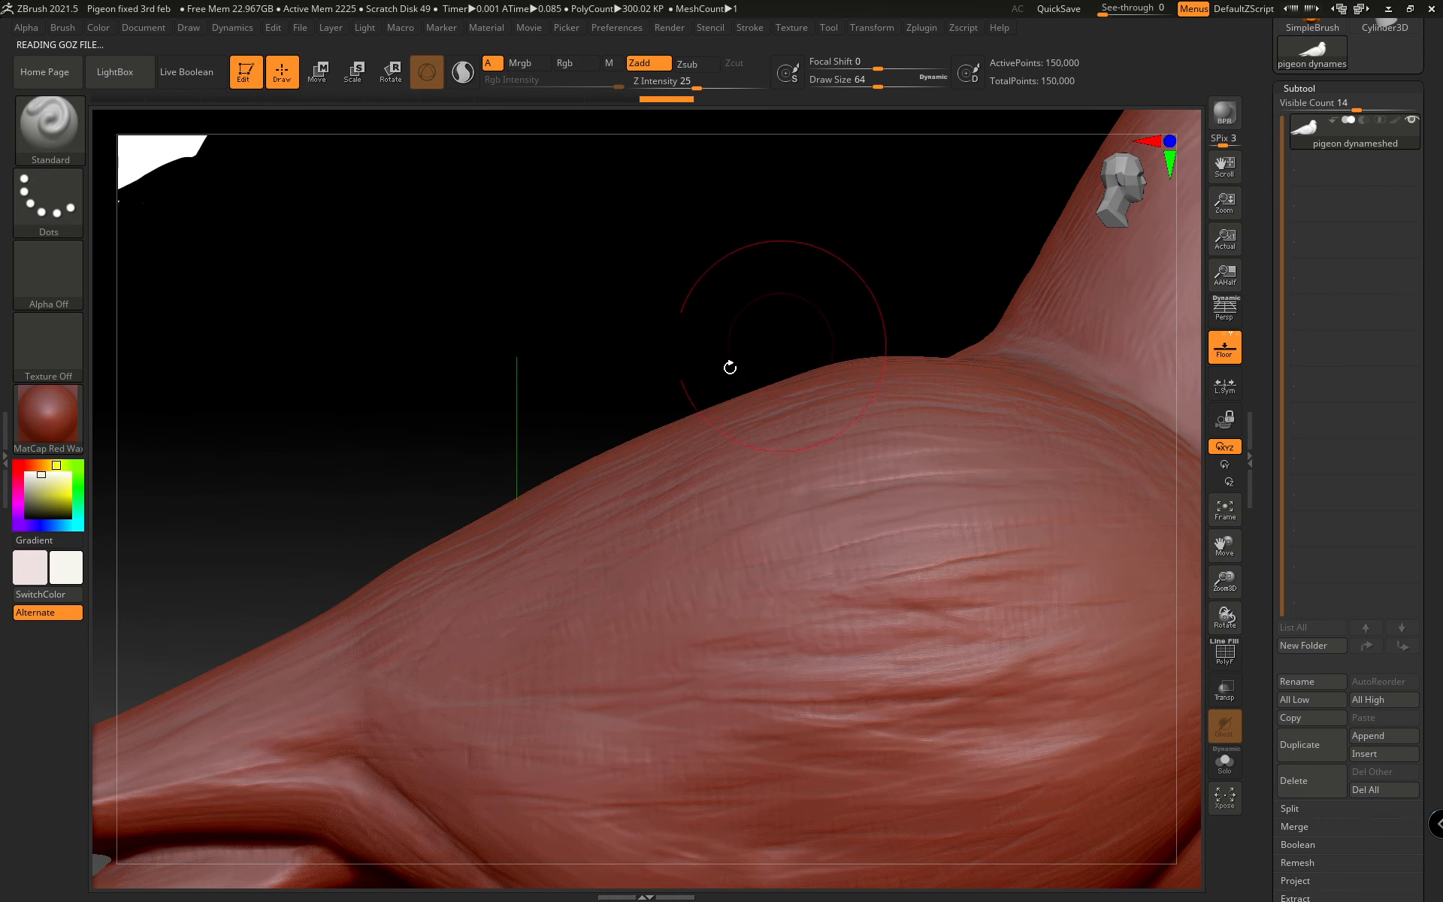
Inspect the decimated pigeon's wireframe around the head and neck with PolyFrame, and turn the wireframe off again
alt+drag(761, 283, 325, 438)
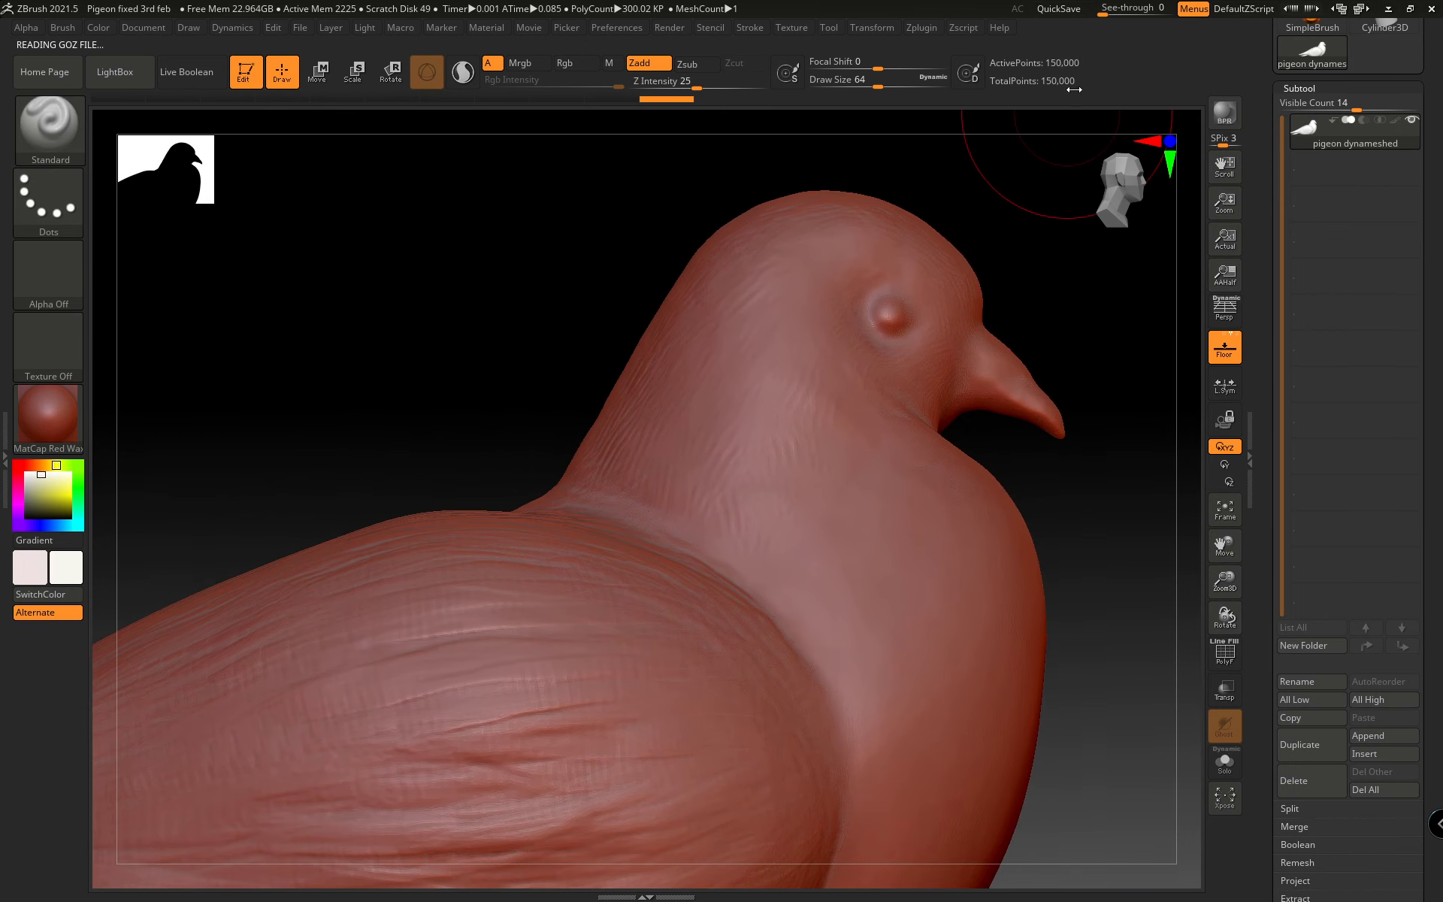
click(1226, 656)
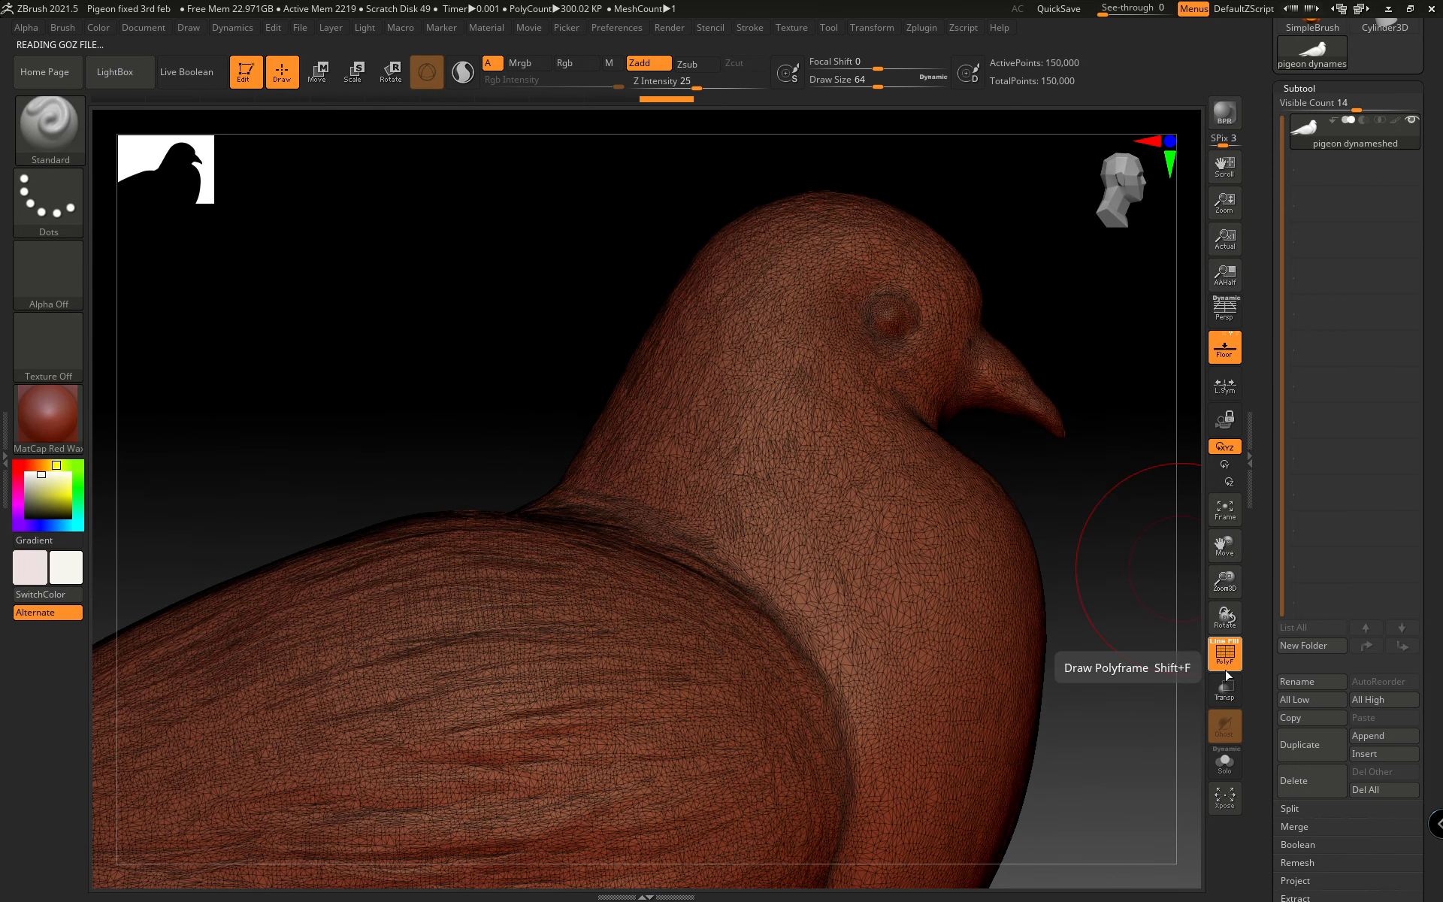
click(1226, 656)
Step back in the undo history to the undecimated pigeon and check its wireframe density with PolyFrame for comparison
drag(657, 100, 370, 99)
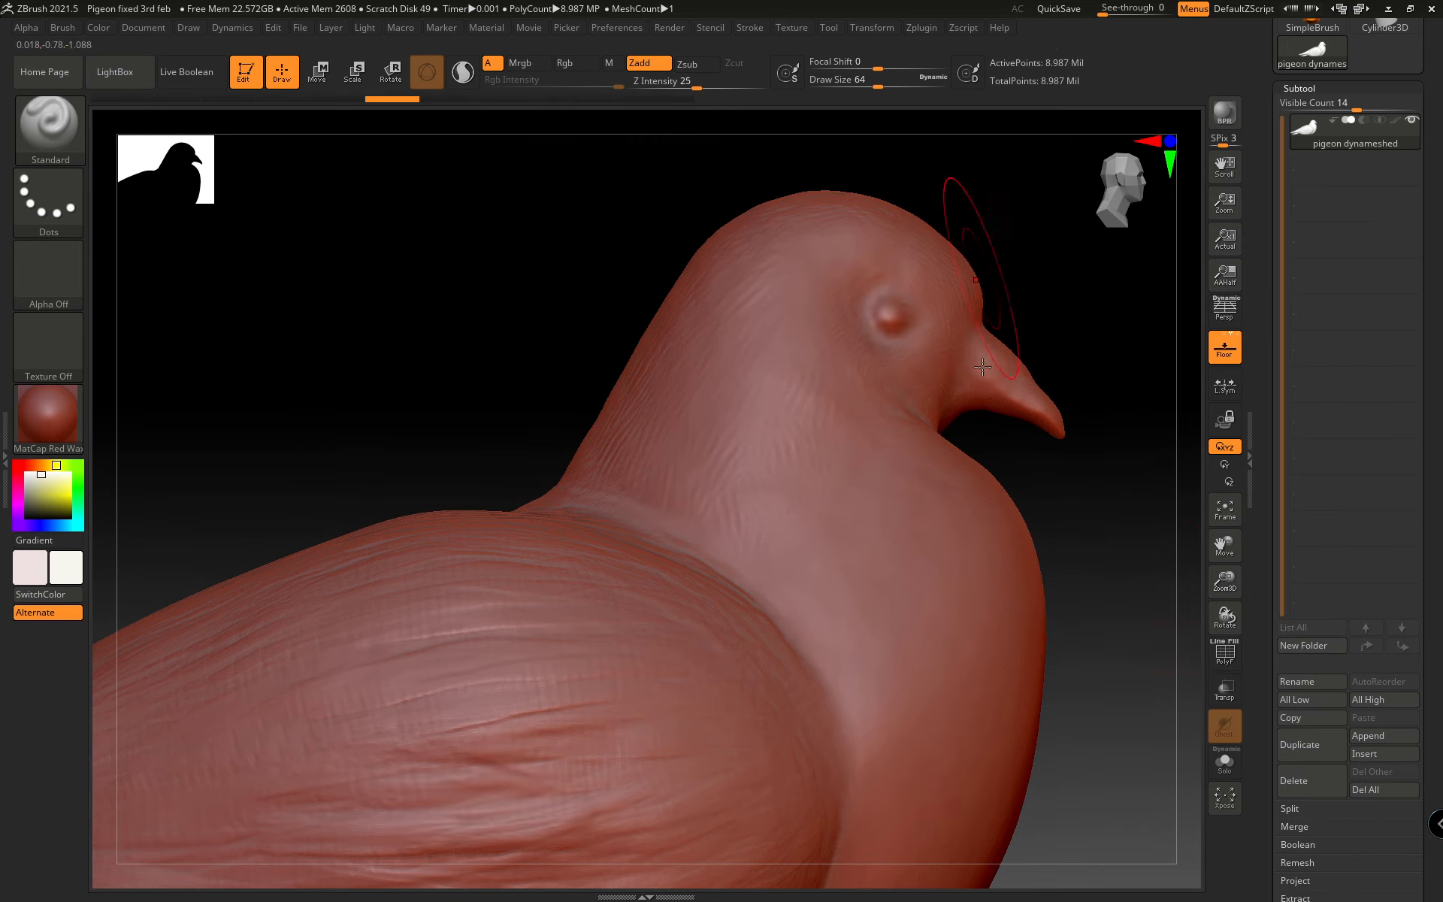
click(1228, 665)
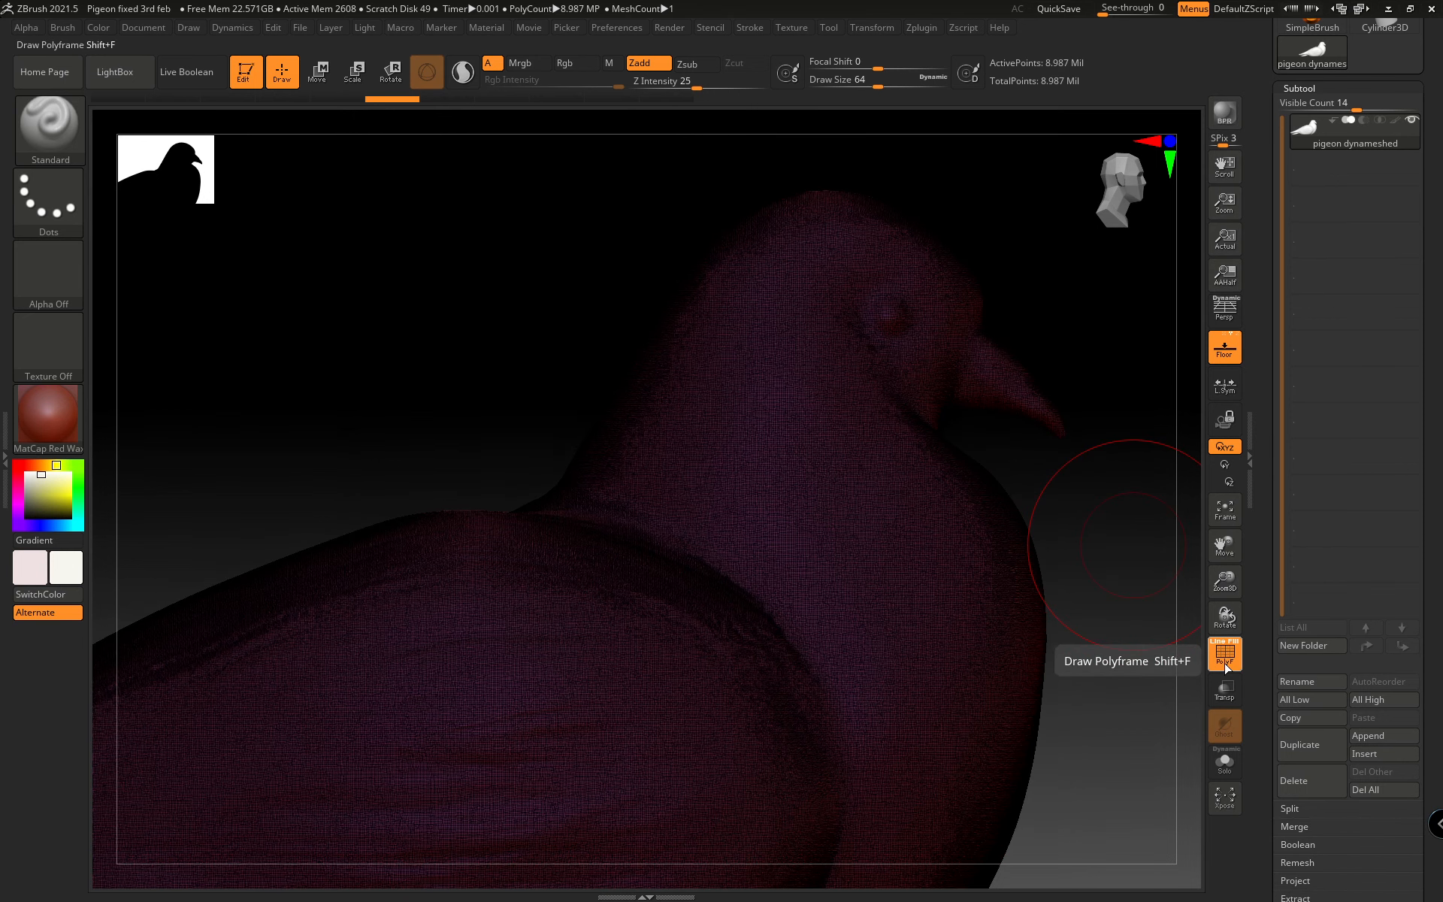
click(1225, 655)
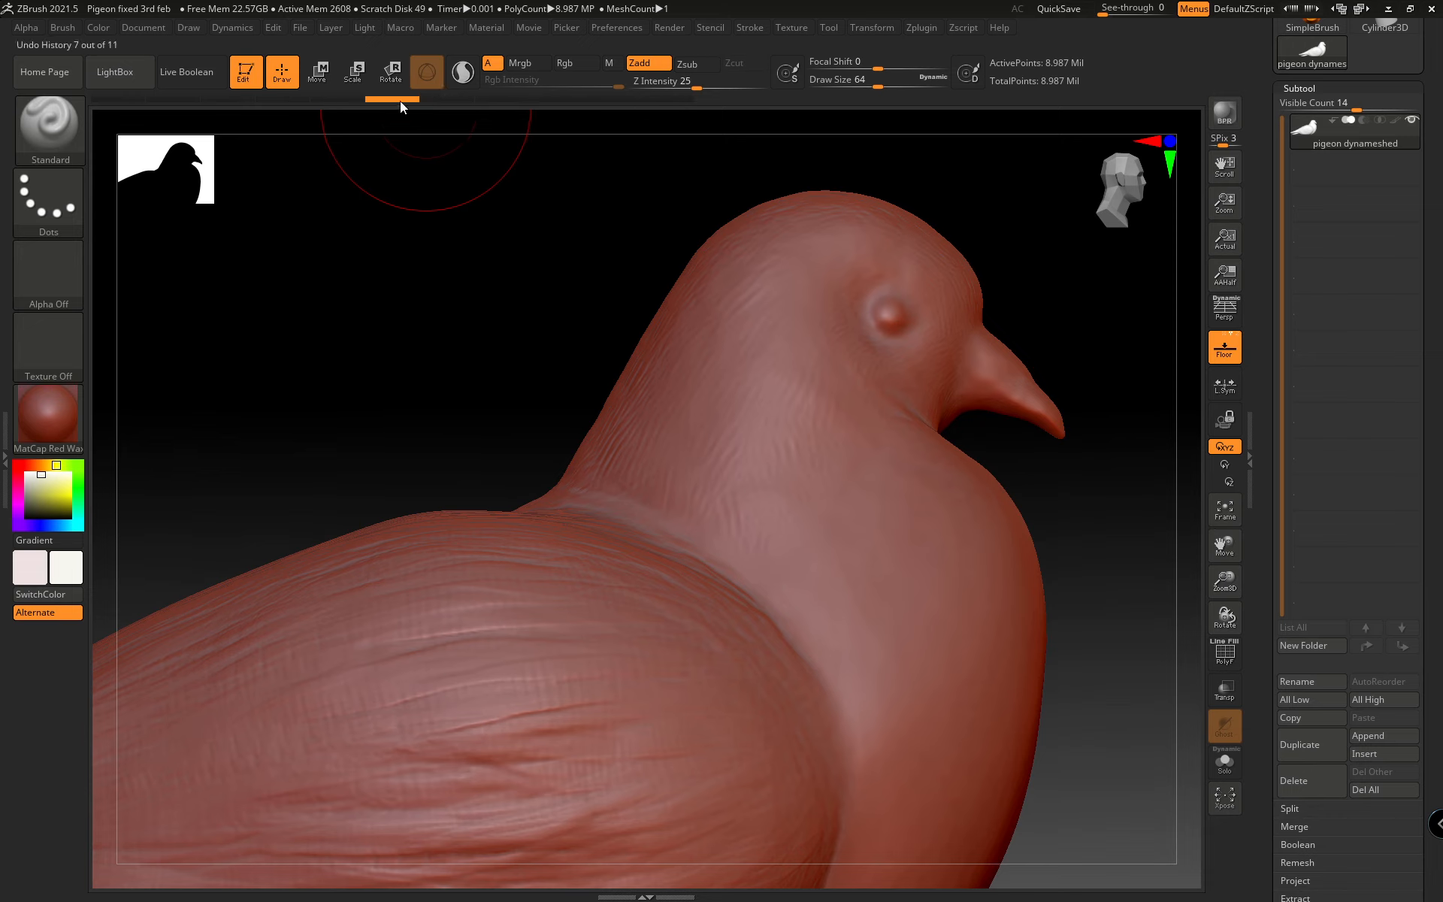
Return to the 150k-point decimated pigeon in the undo history, compare it with and without PolyFrame, and frame the whole model
click(666, 96)
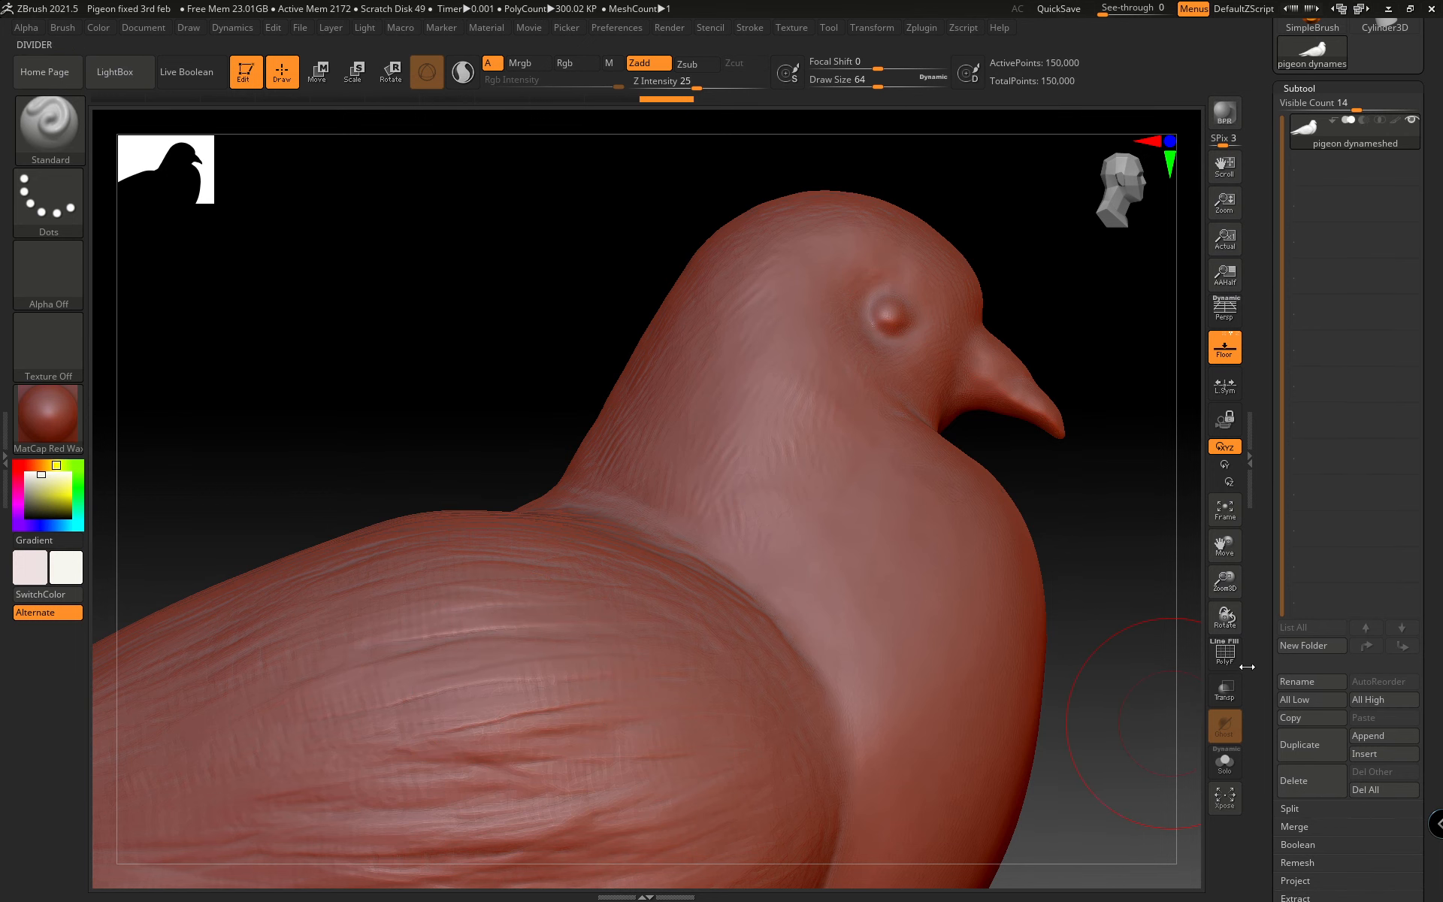
key(shift+f)
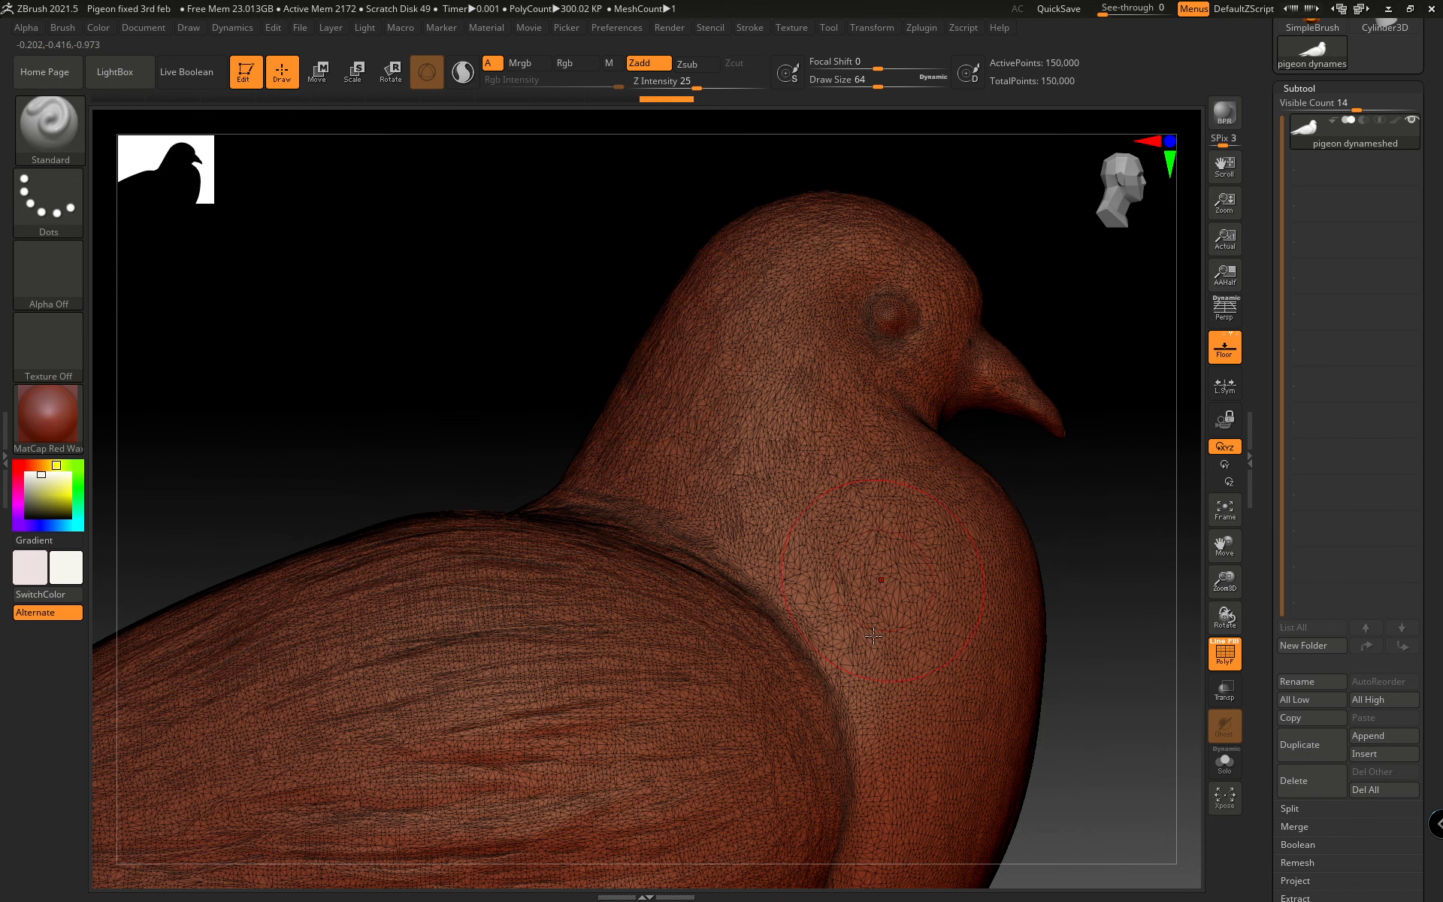
key(shift+f)
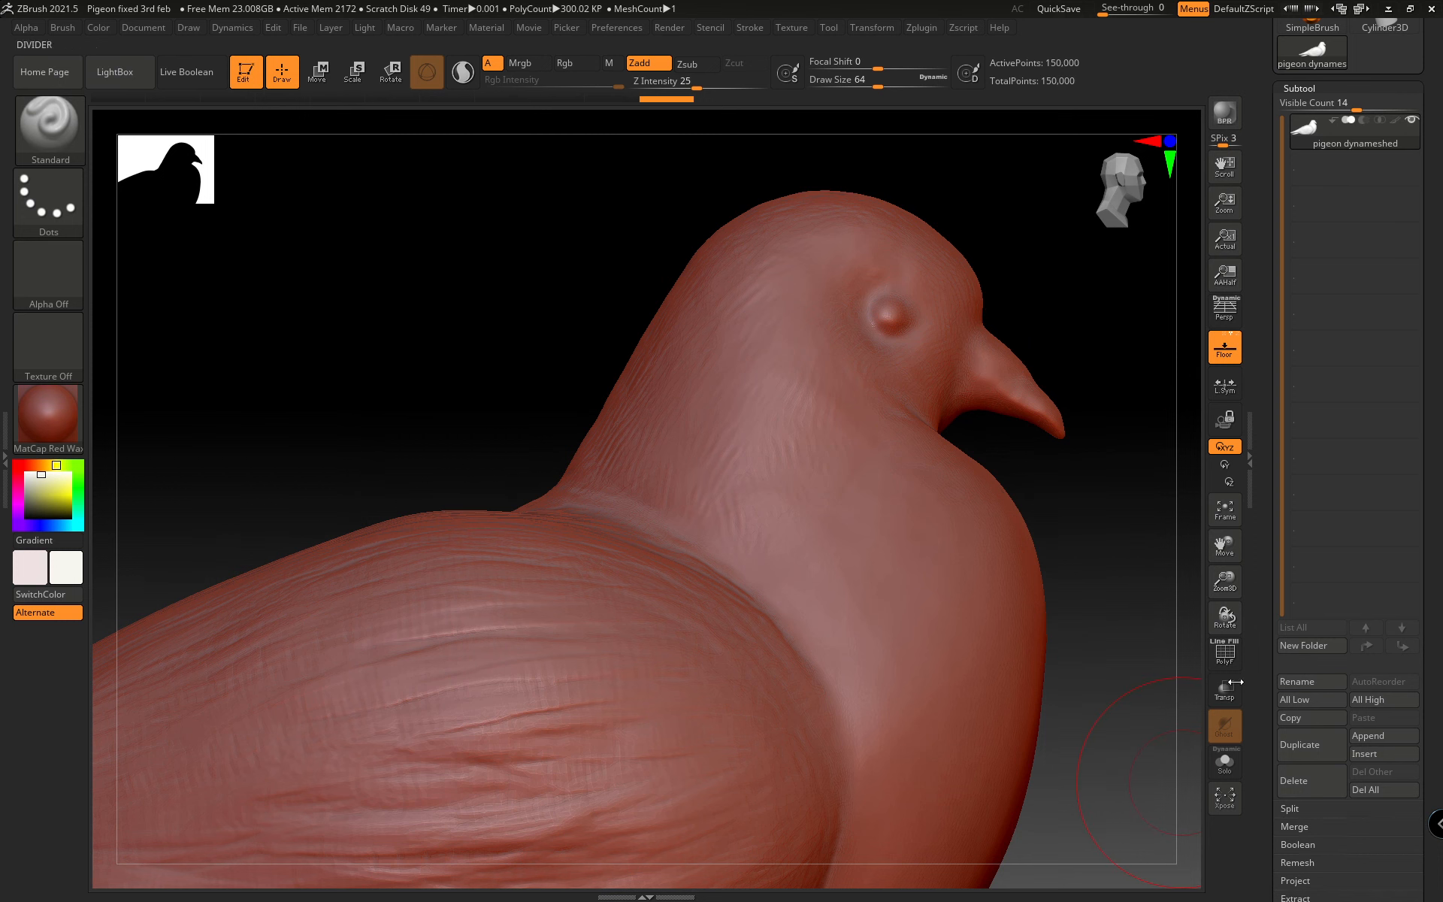
key(shift+f)
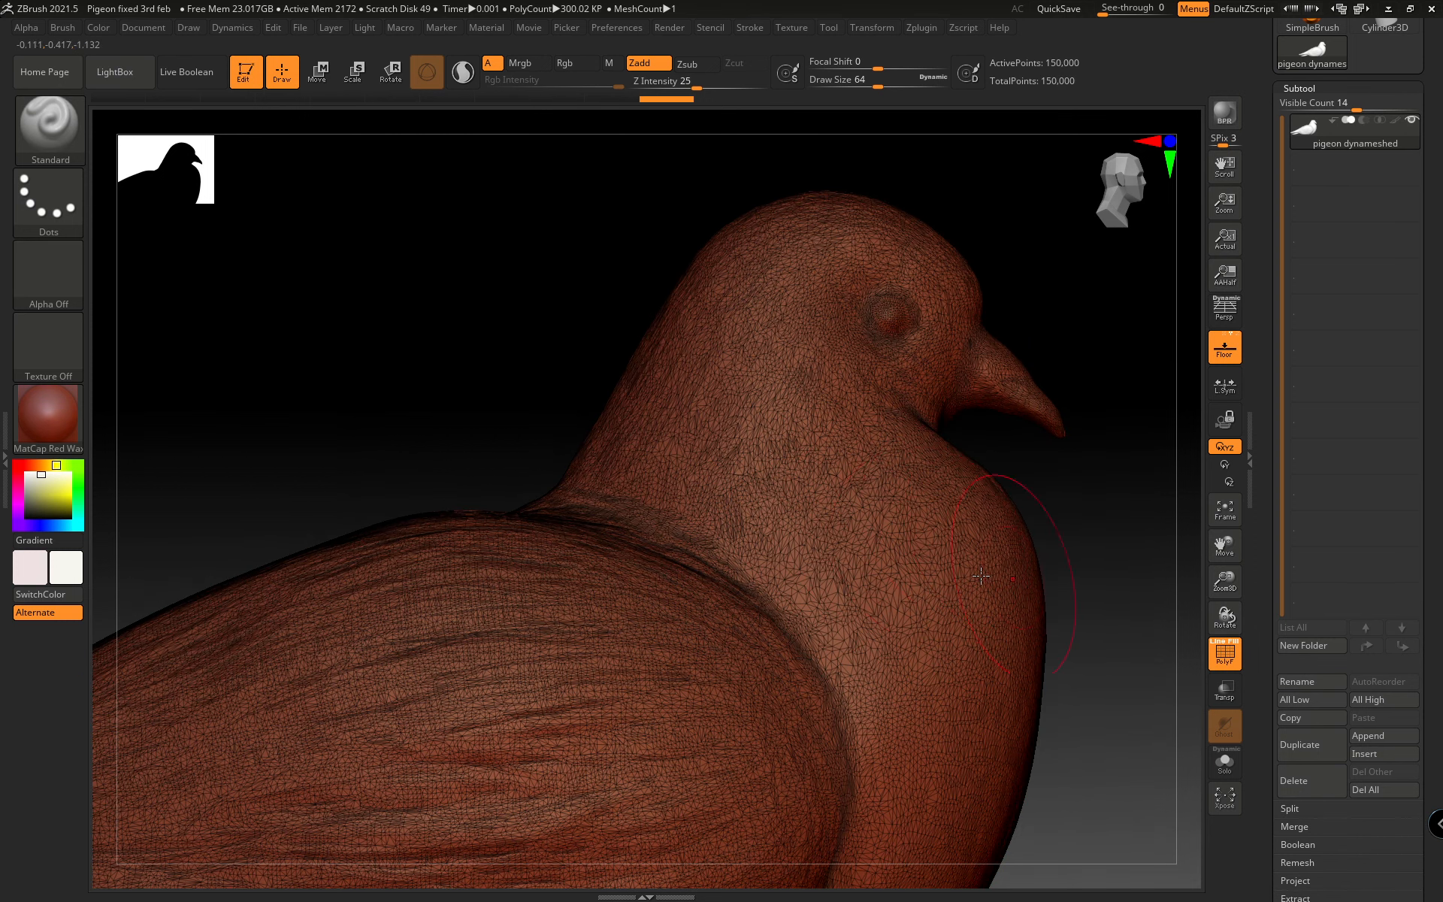
click(1224, 653)
key(f)
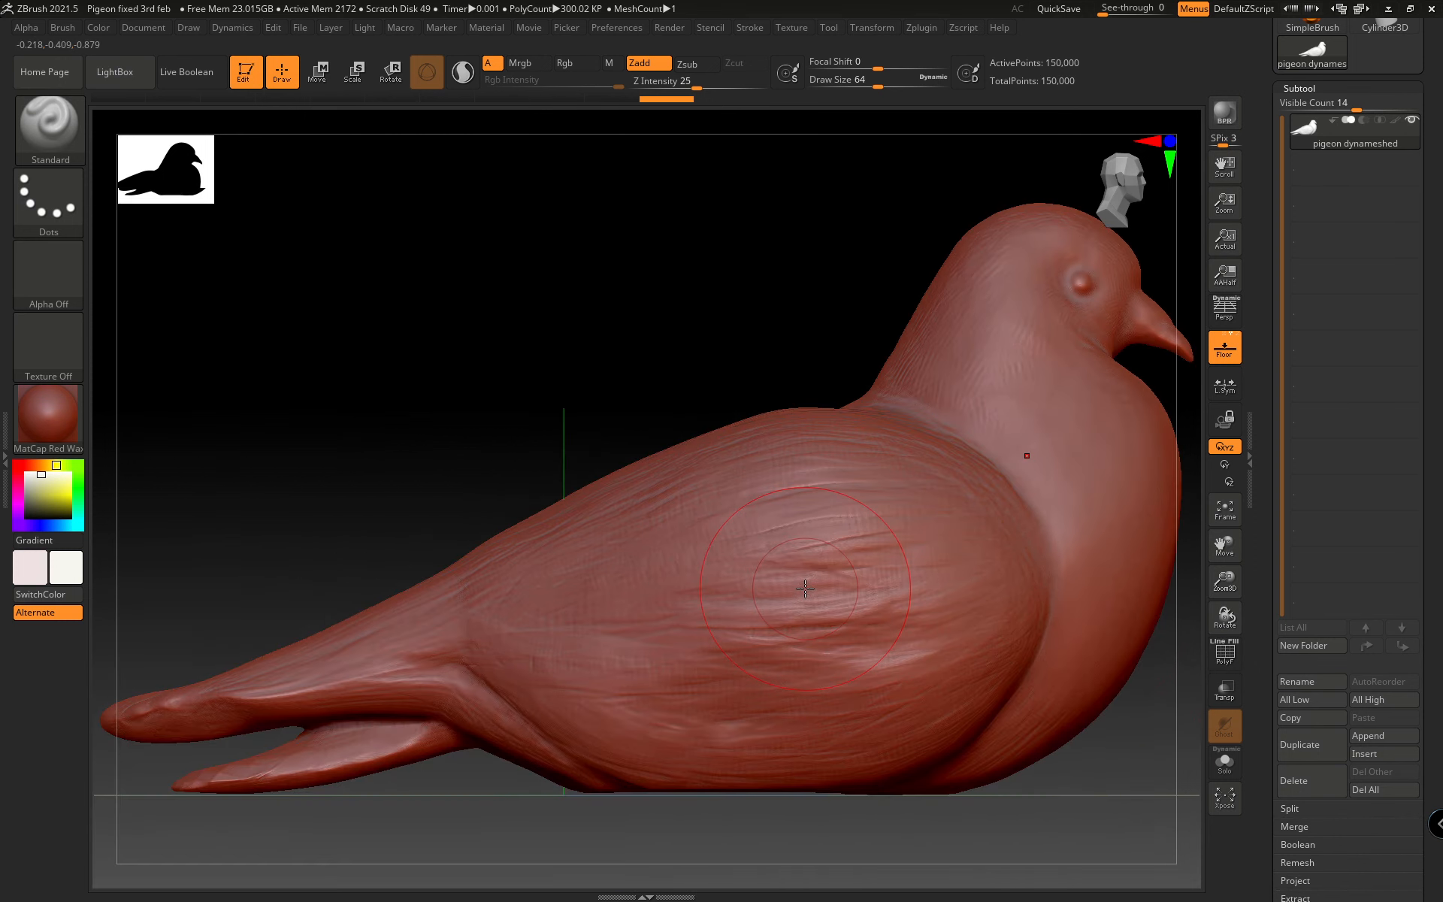
Set the pigeon's Z export size to 300 mm in 3D Print Hub, and view the model from a three-quarter angle
click(924, 28)
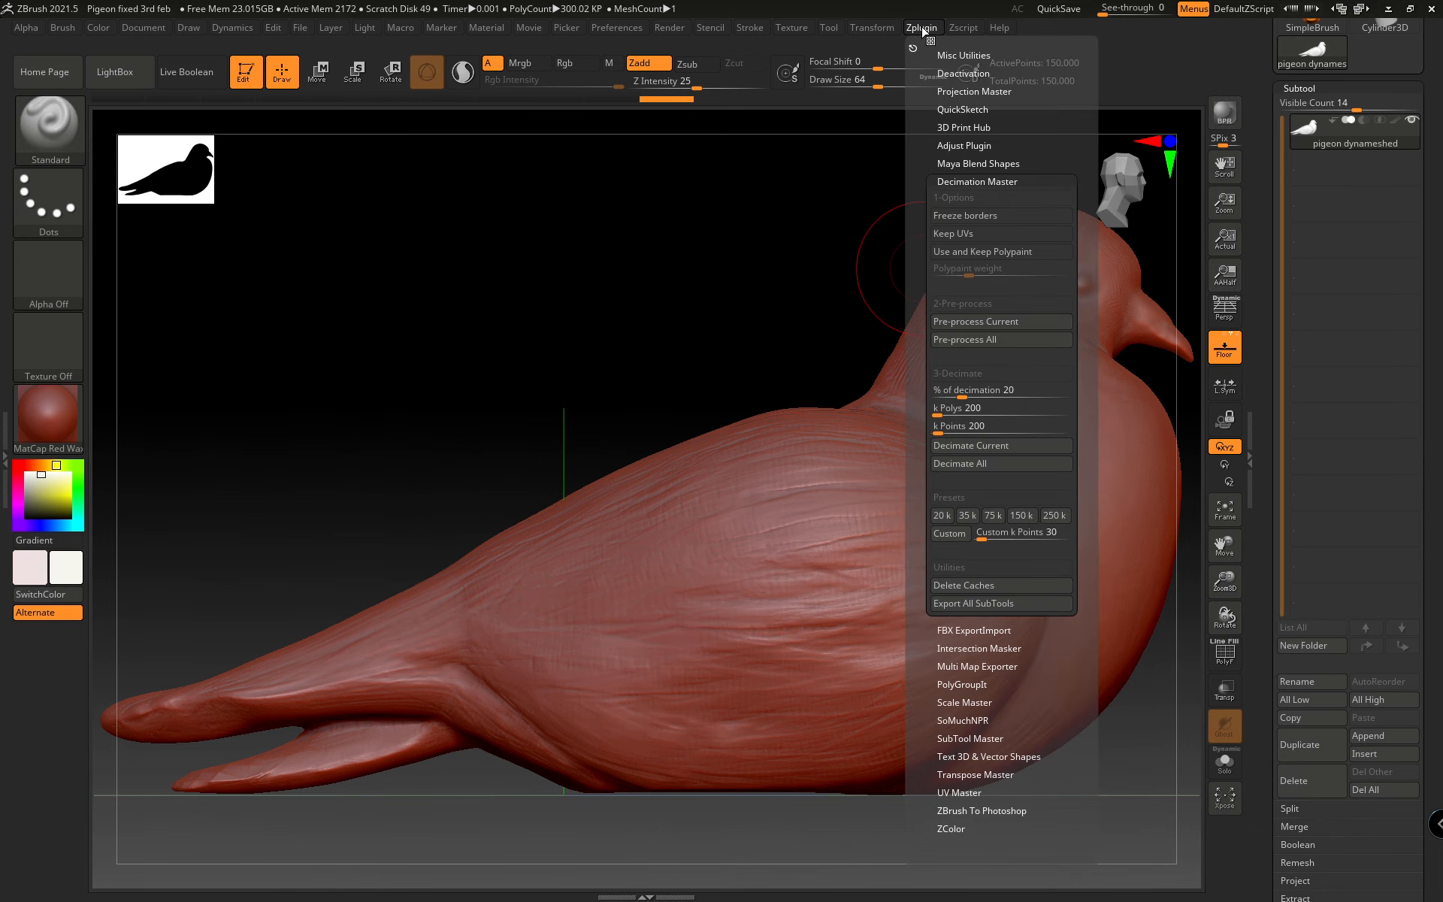
click(962, 181)
click(964, 127)
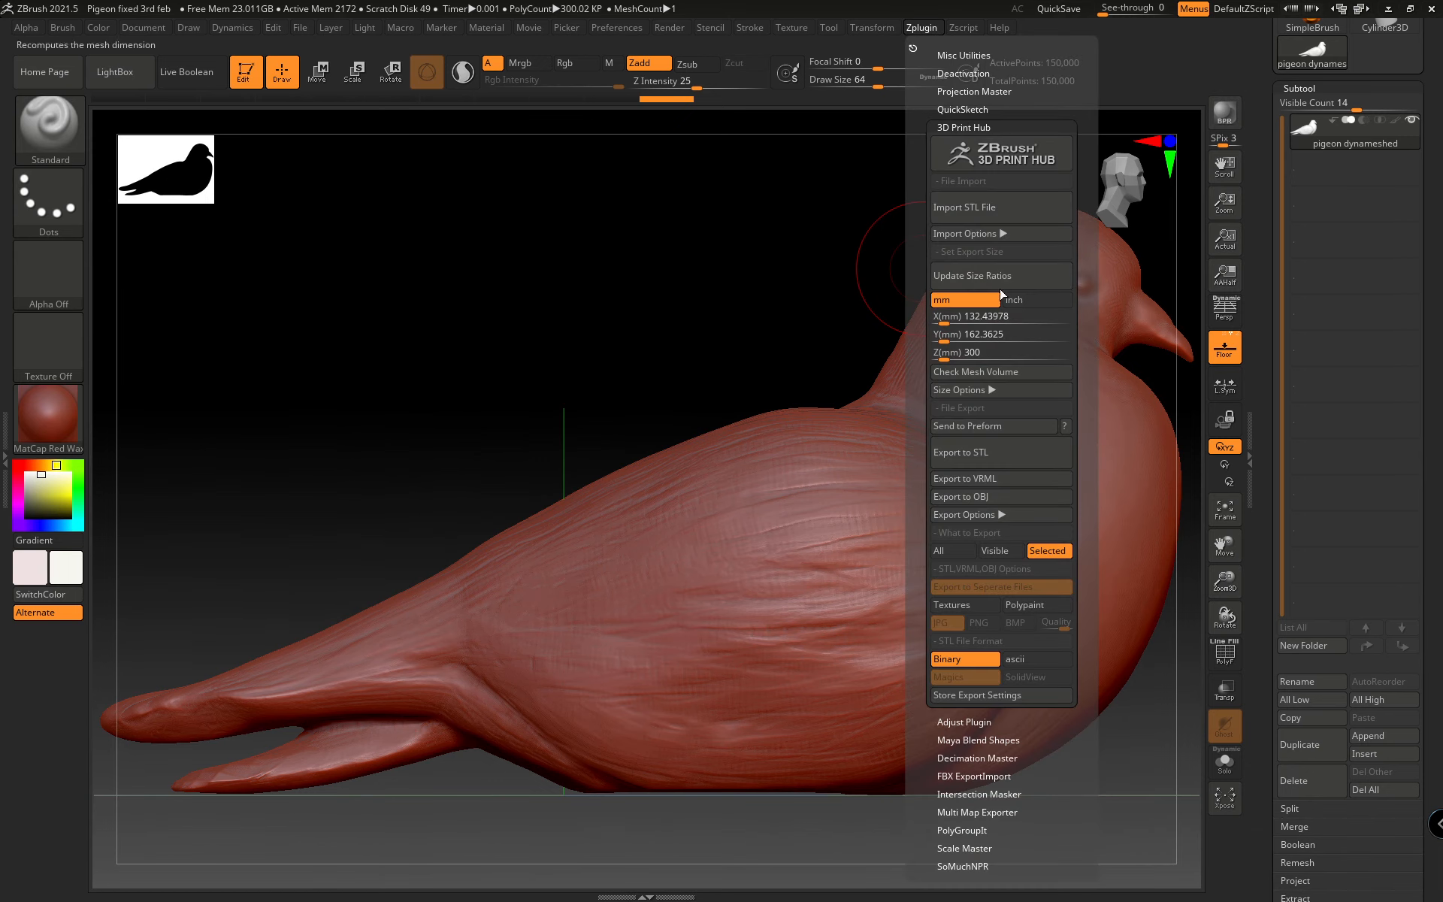
click(974, 353)
text(300)
key(Return)
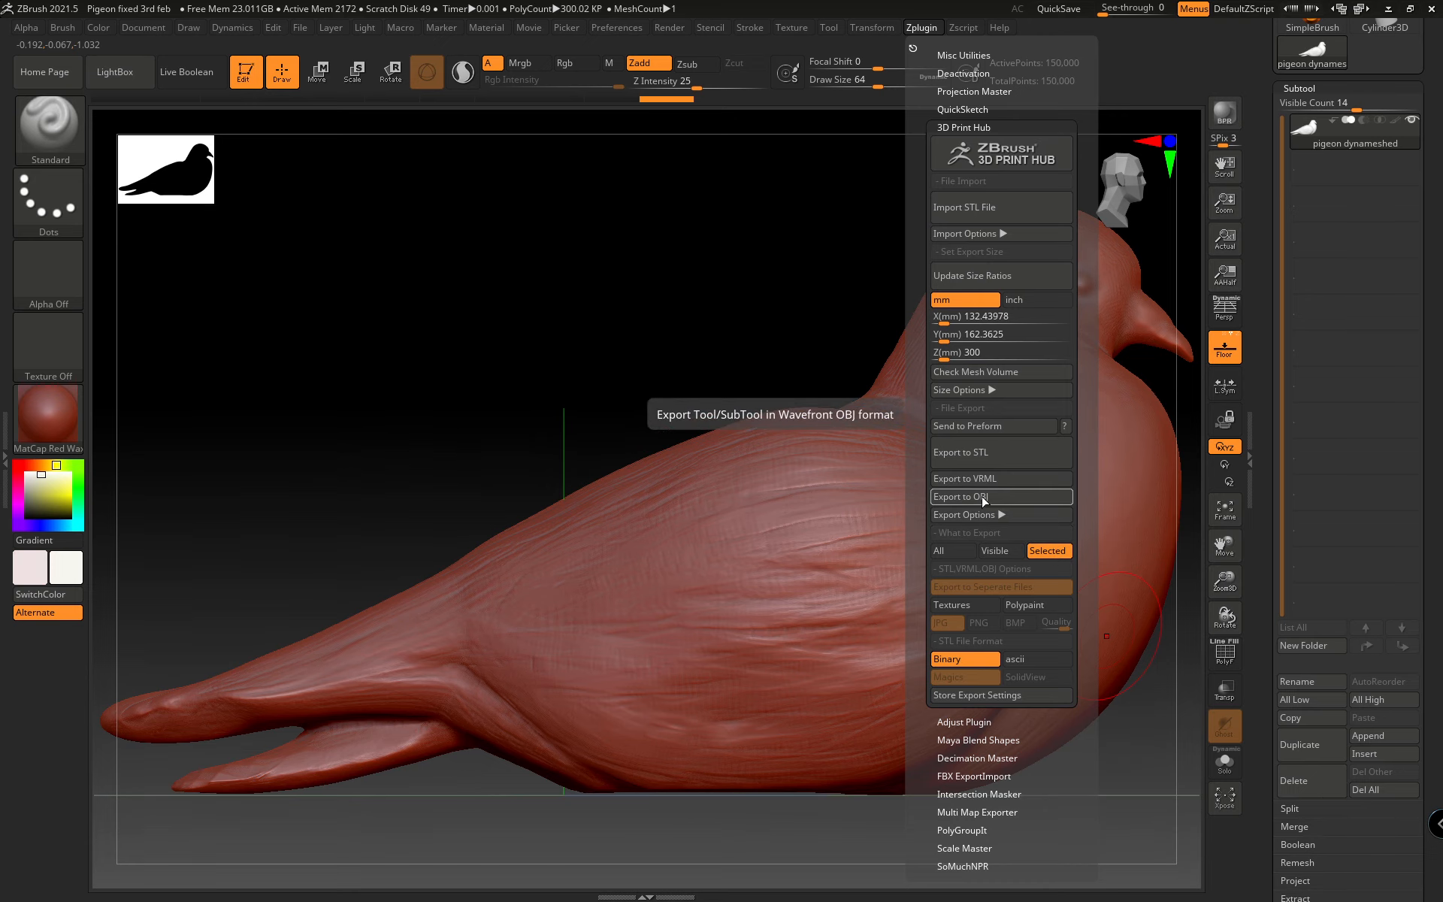
mouse_move(345, 274)
mouse_down()
mouse_move(345, 306)
mouse_move(353, 295)
mouse_up()
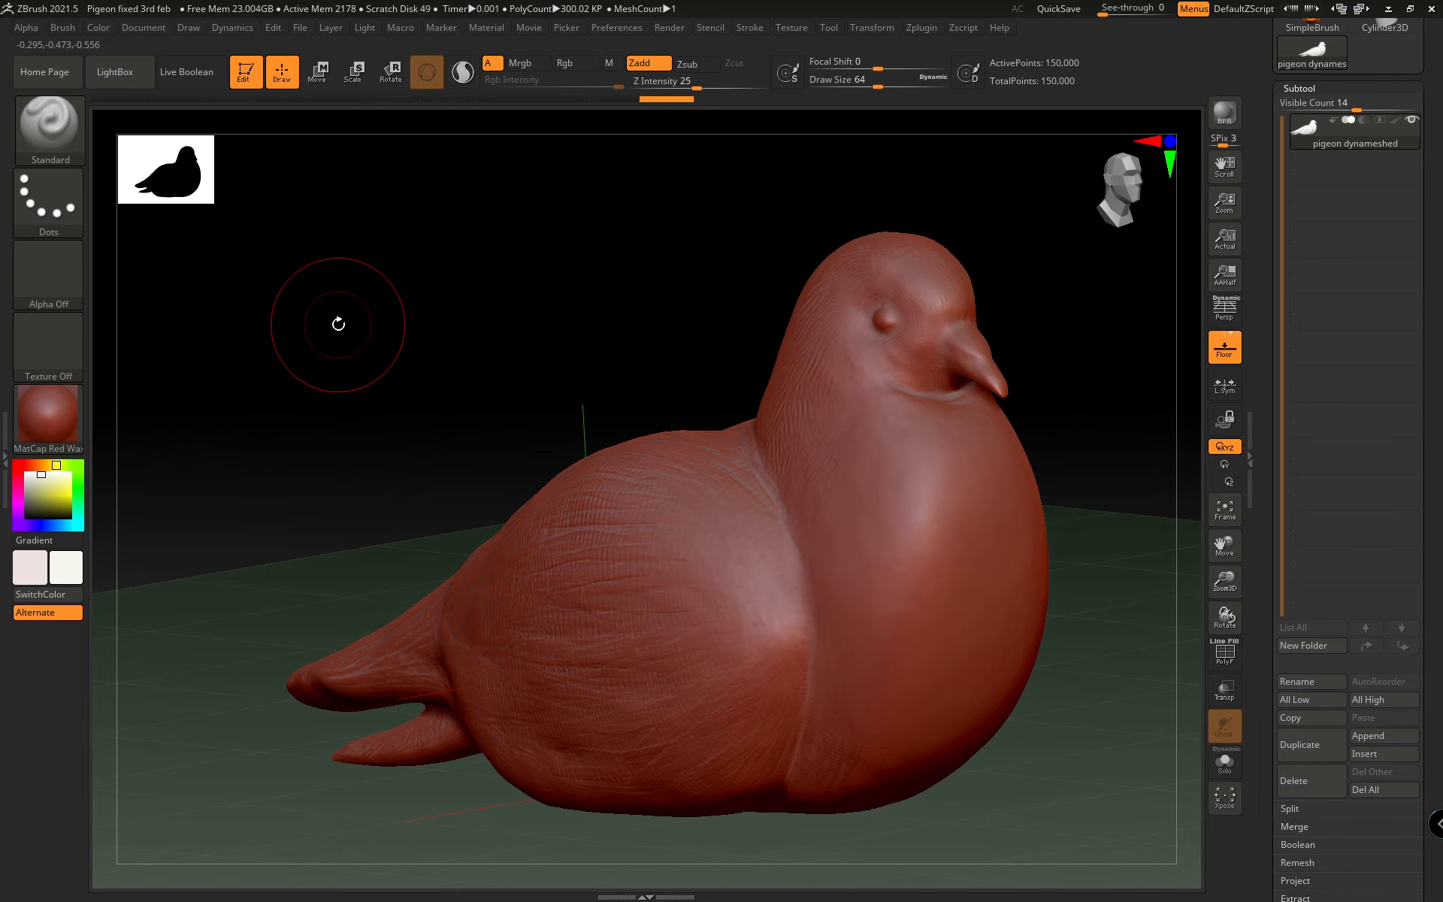